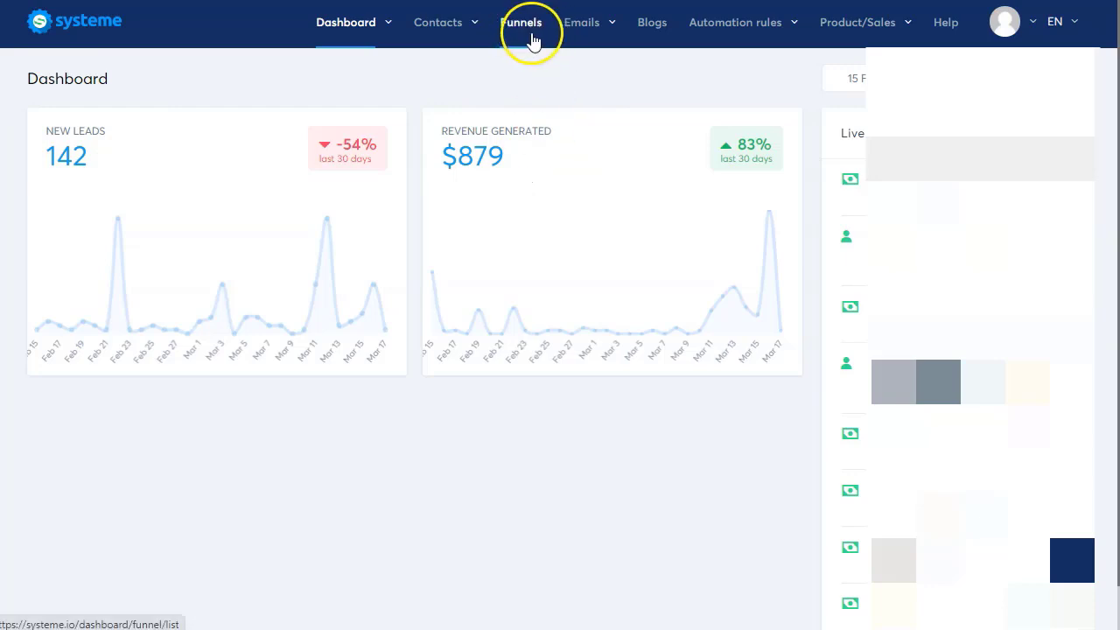
# - Switch the interface language to Spanish and open the list of sales funnels
pyautogui.click(1077, 32)
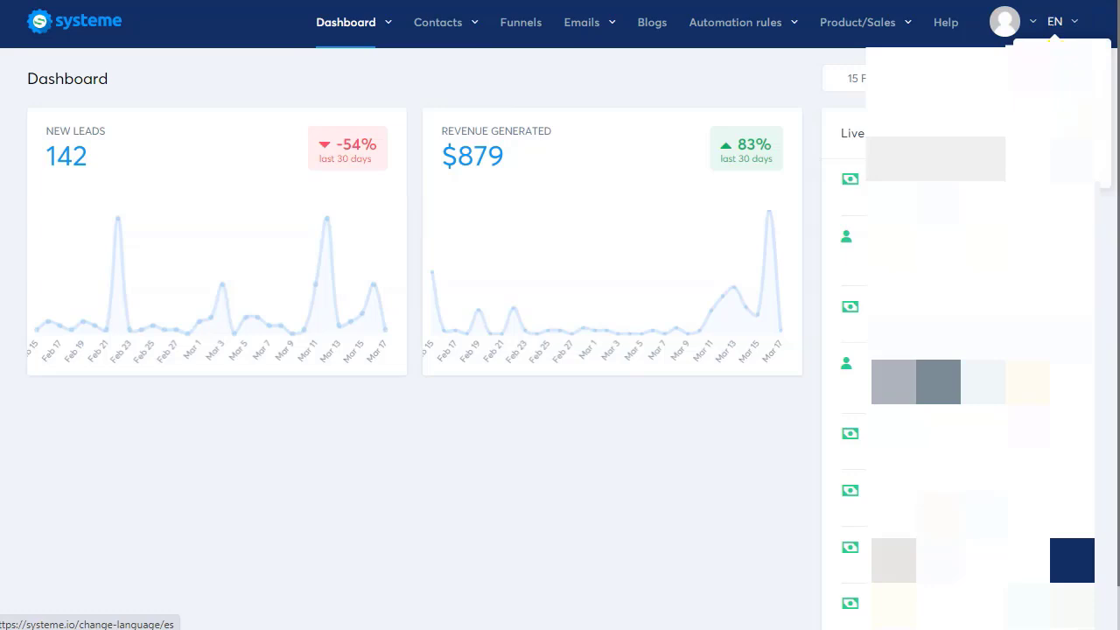
pyautogui.click(1054, 105)
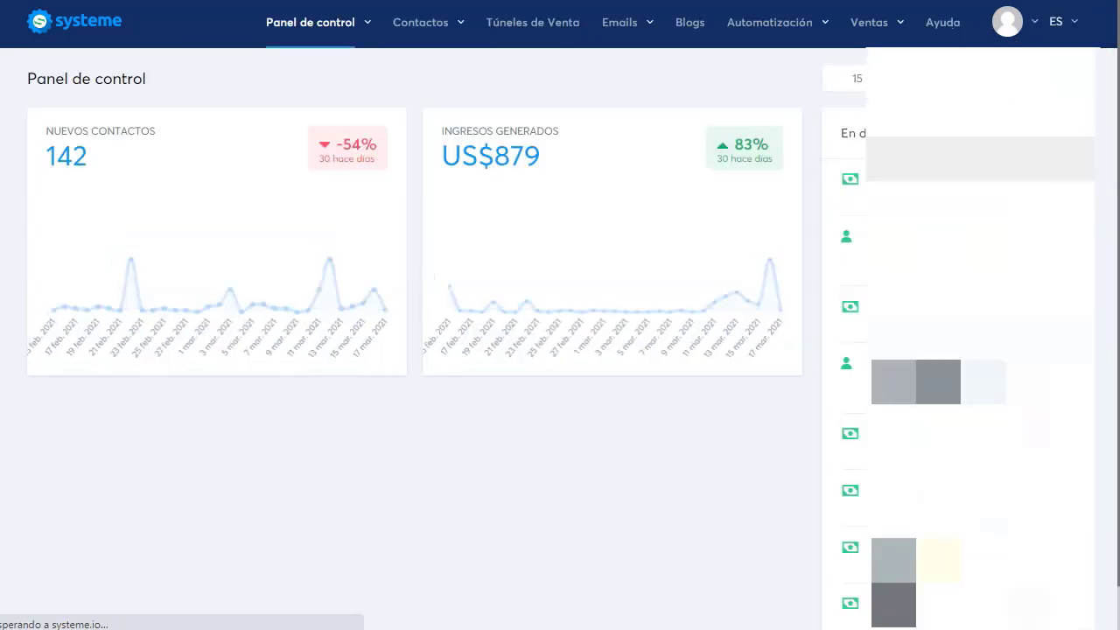
pyautogui.click(530, 33)
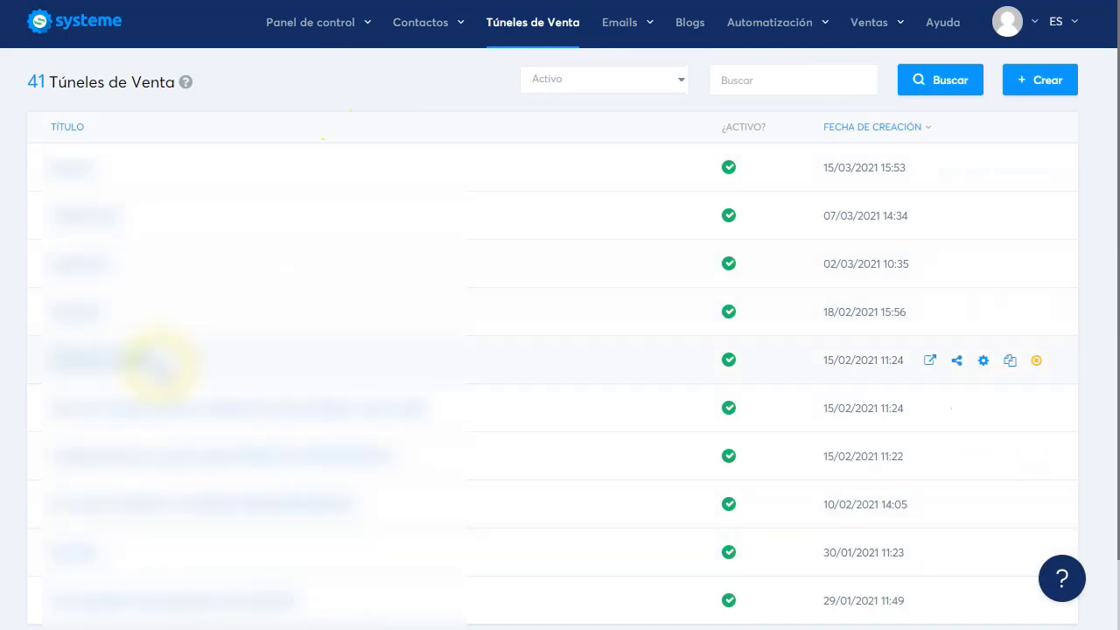
# - Start a new sales funnel named "quizz-hotmart" on the tipsganamas.systeme.io domain
pyautogui.click(1041, 79)
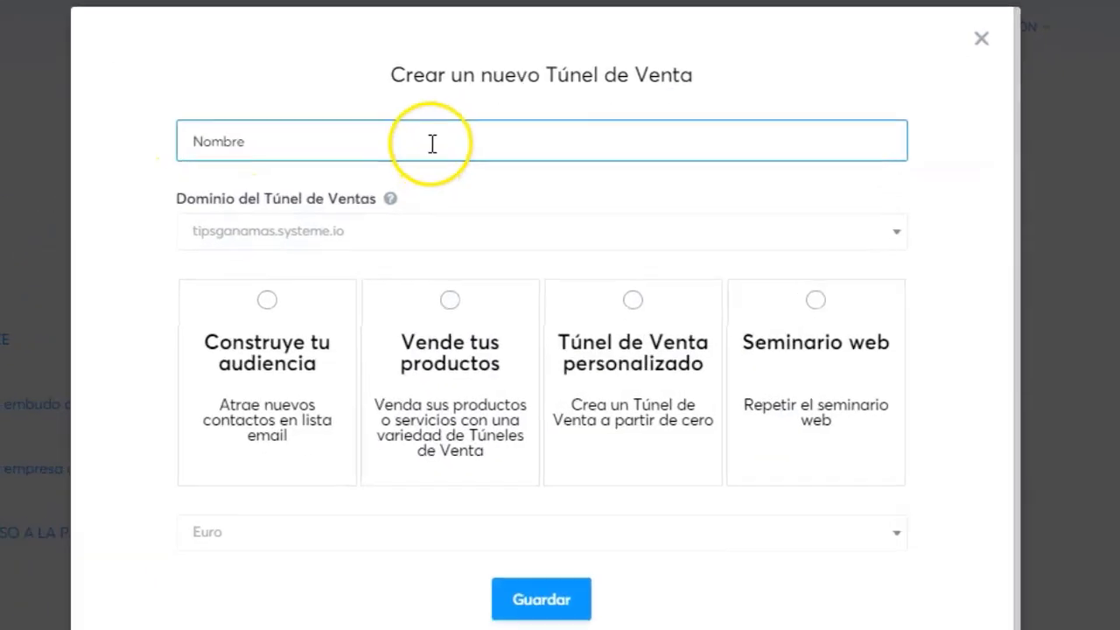
pyautogui.write('quizz-hotmart')
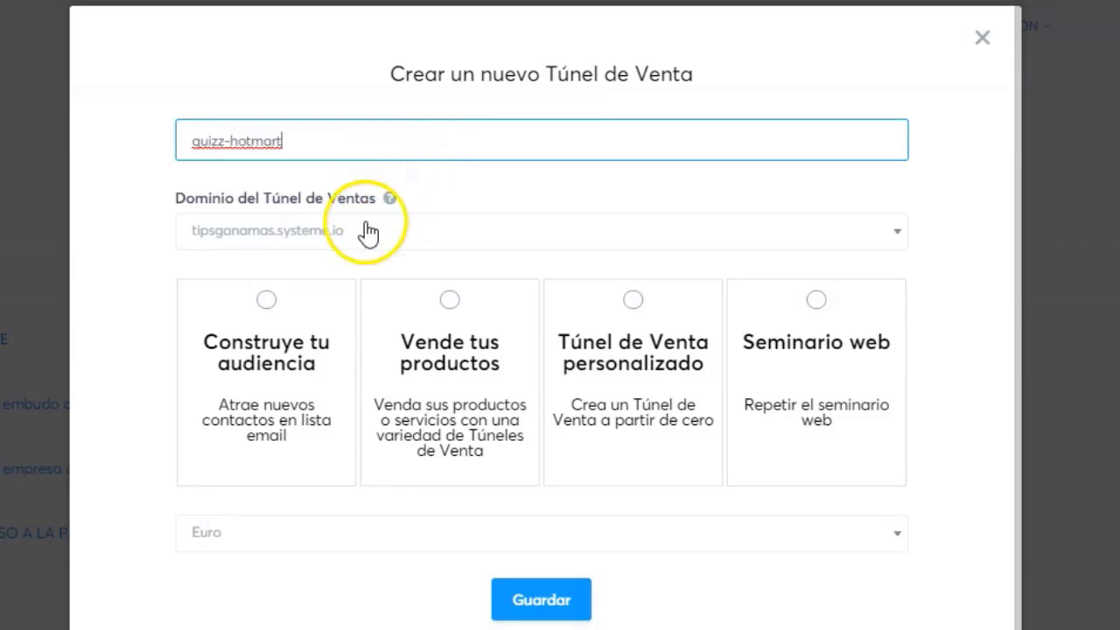
pyautogui.click(423, 233)
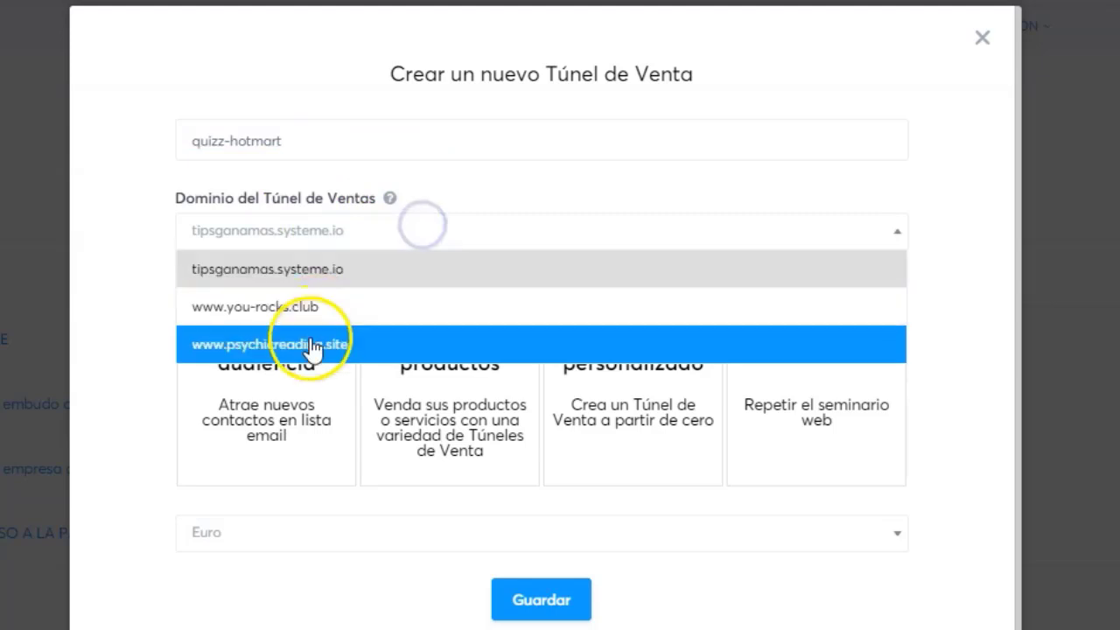
pyautogui.click(453, 185)
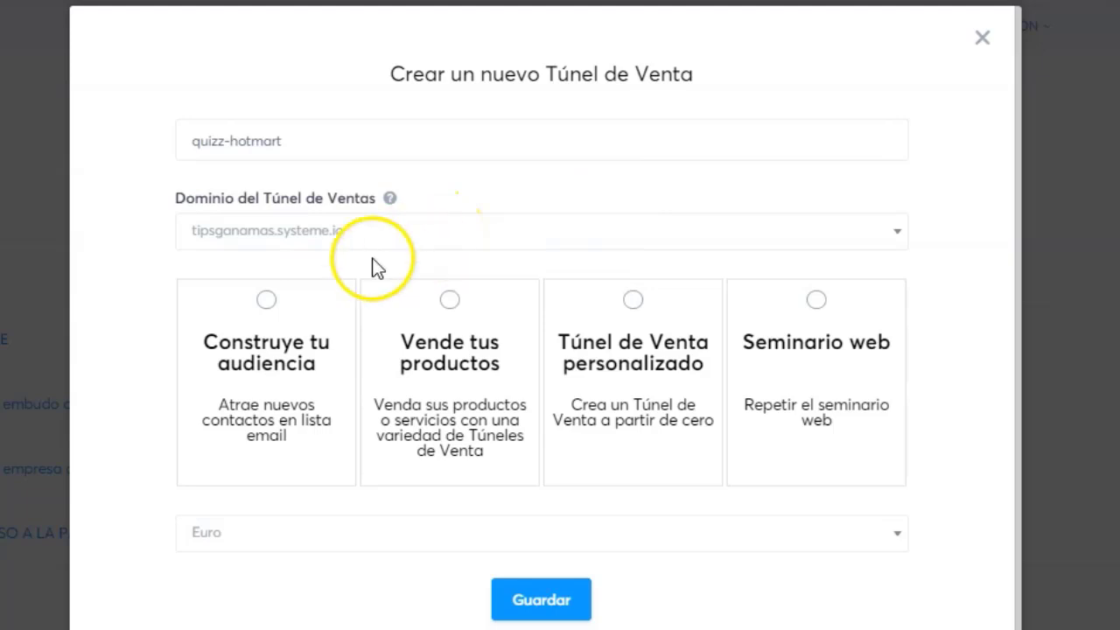
# - Set the new funnel's type to "Construye tu audiencia" with Euro as currency and save it
pyautogui.scroll(-1, 149, 380)
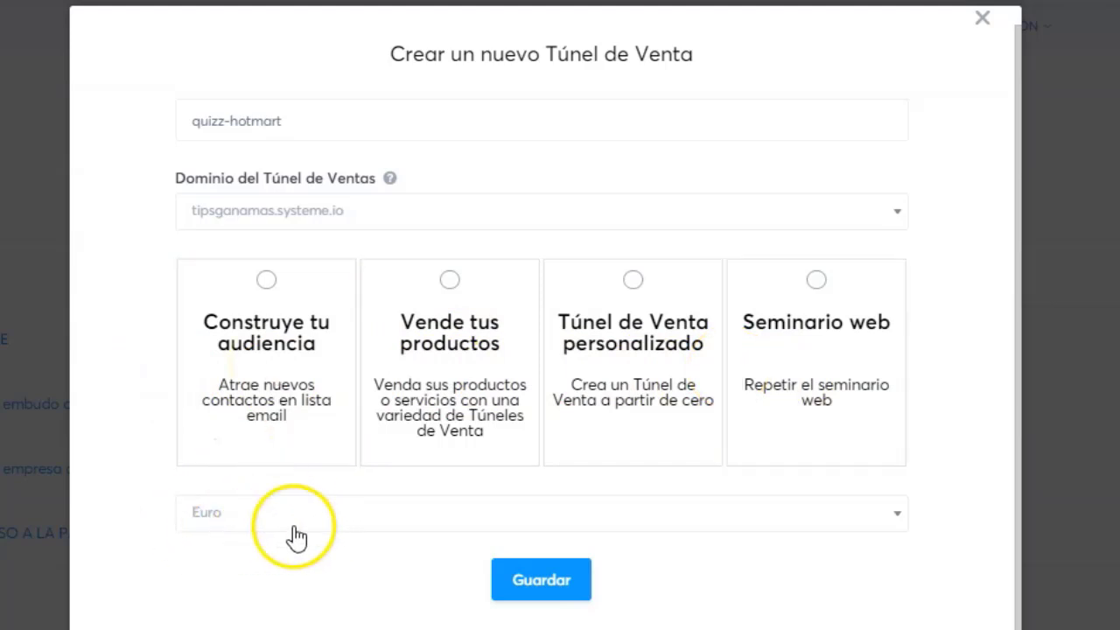
pyautogui.click(270, 342)
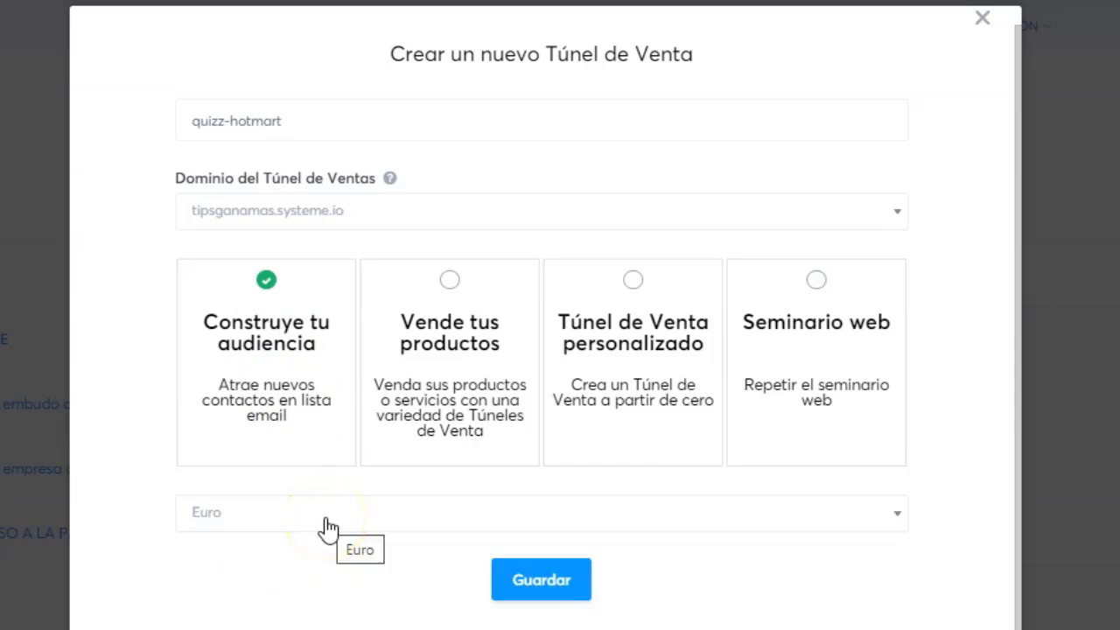
pyautogui.click(483, 369)
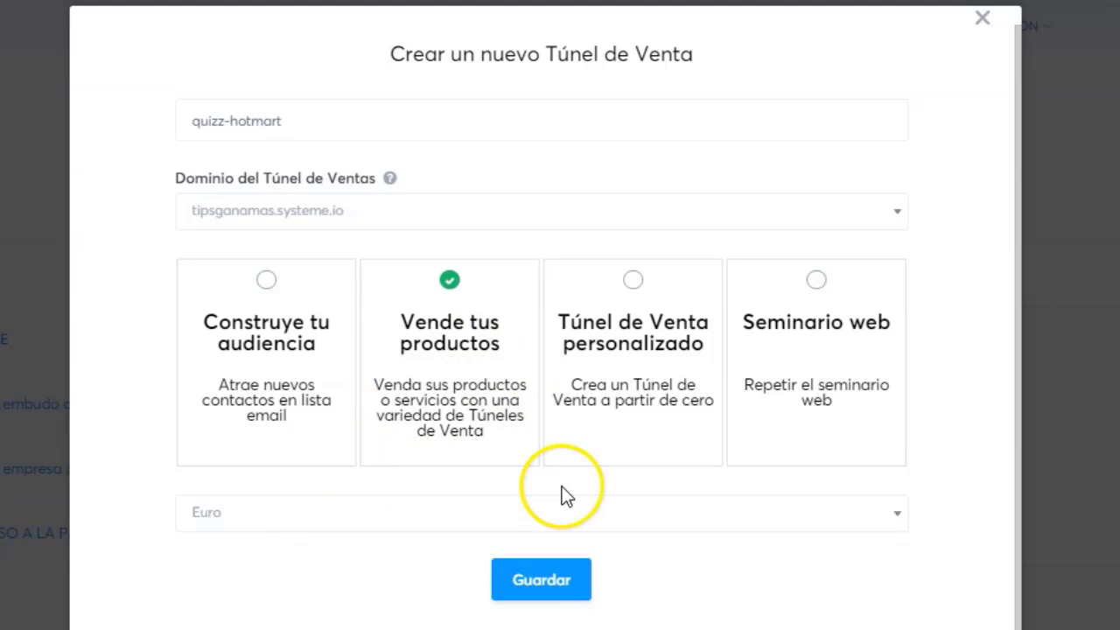
pyautogui.click(276, 372)
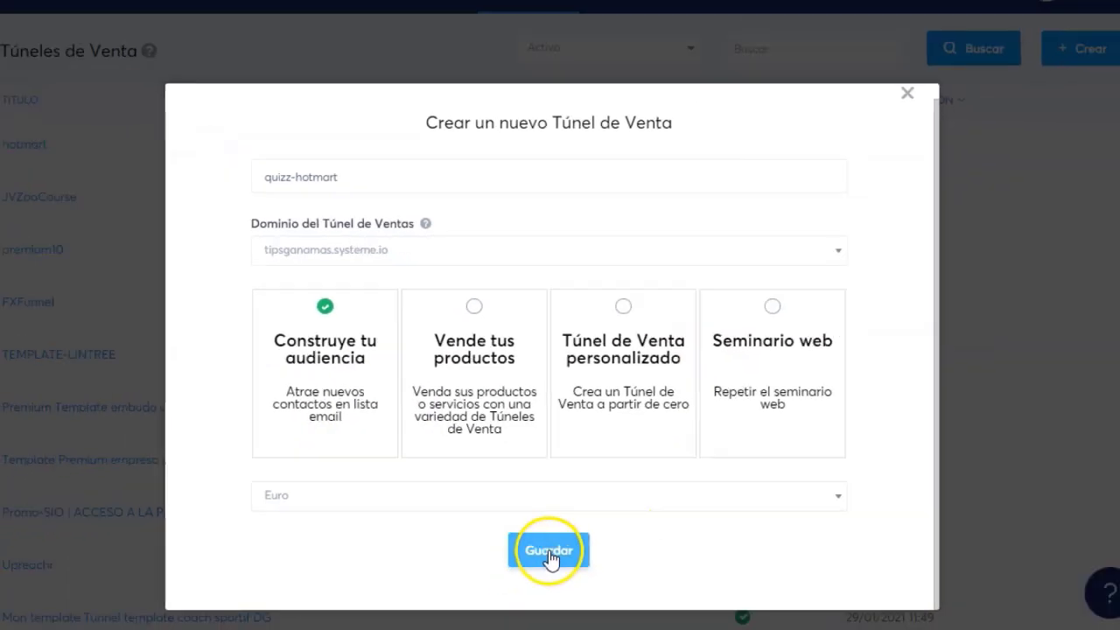
pyautogui.click(548, 551)
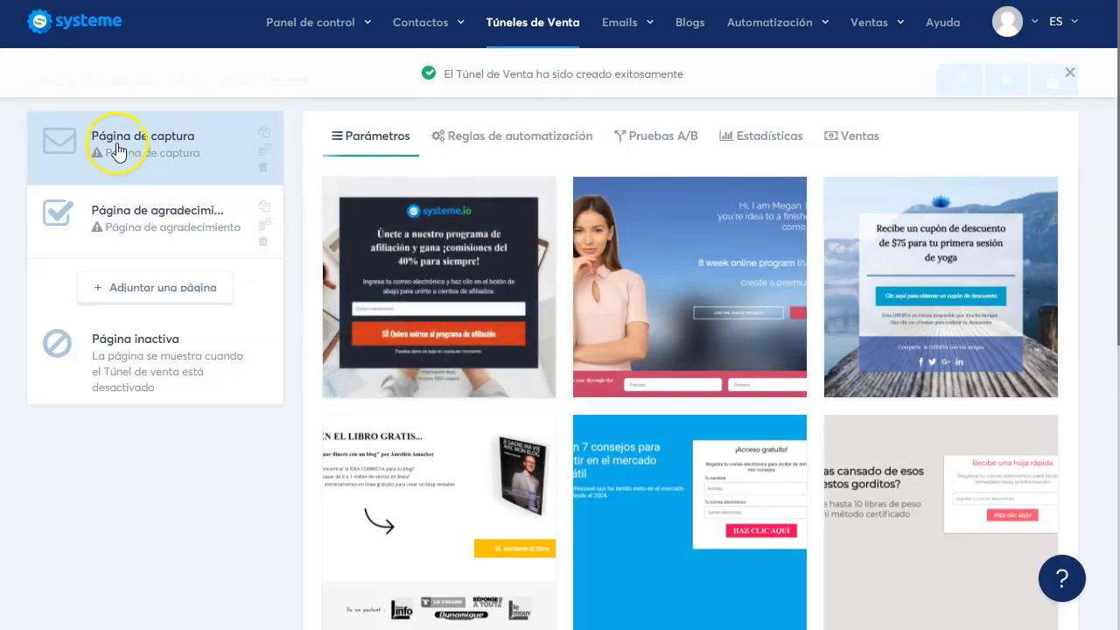
# - Examine the funnel's capture and thank-you pages and look through the templates offered for the capture page
pyautogui.click(170, 209)
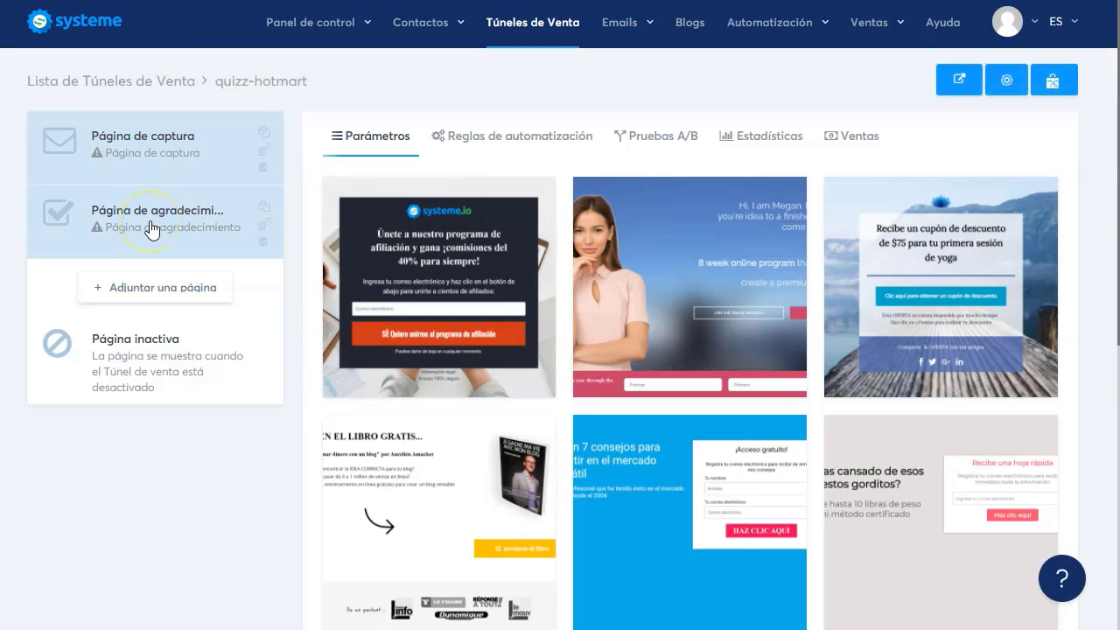
pyautogui.click(124, 190)
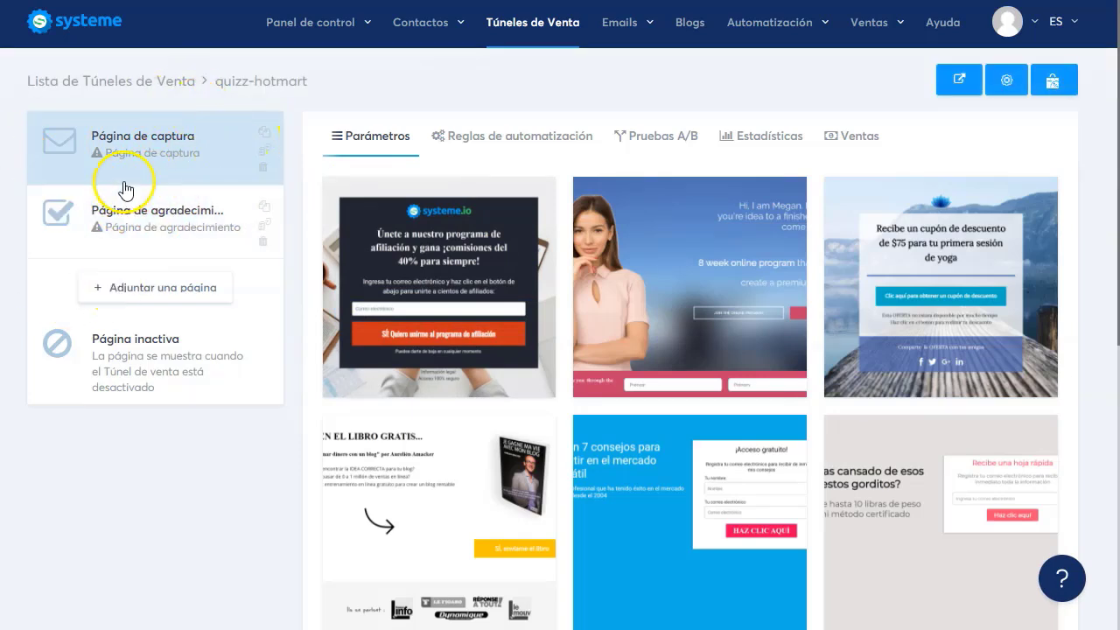
pyautogui.moveTo(650, 349)
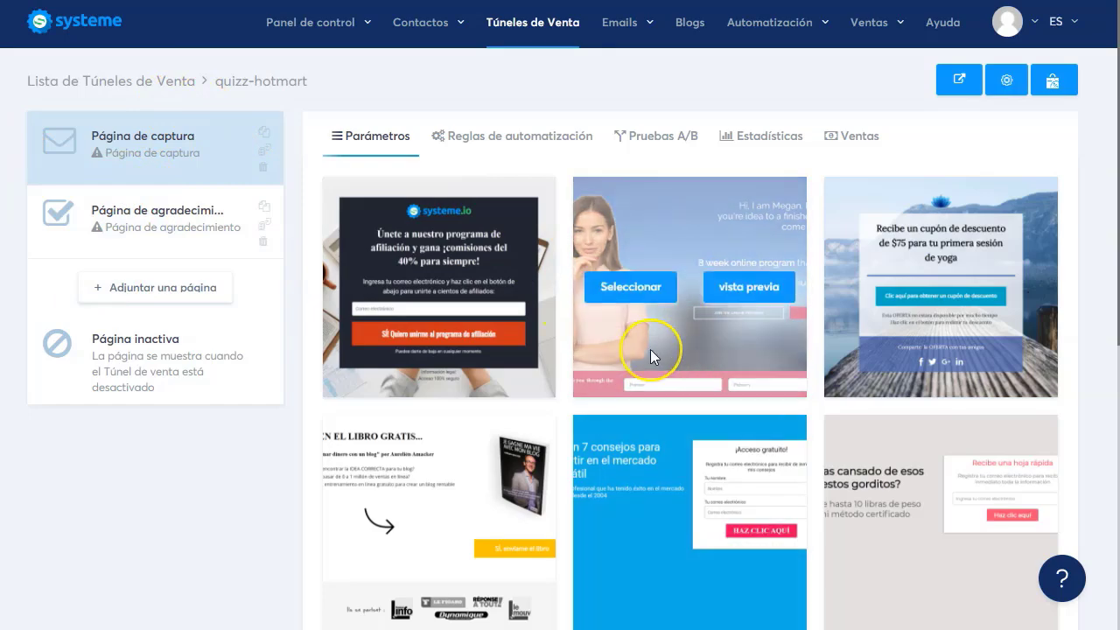
pyautogui.scroll(-6, 649, 349)
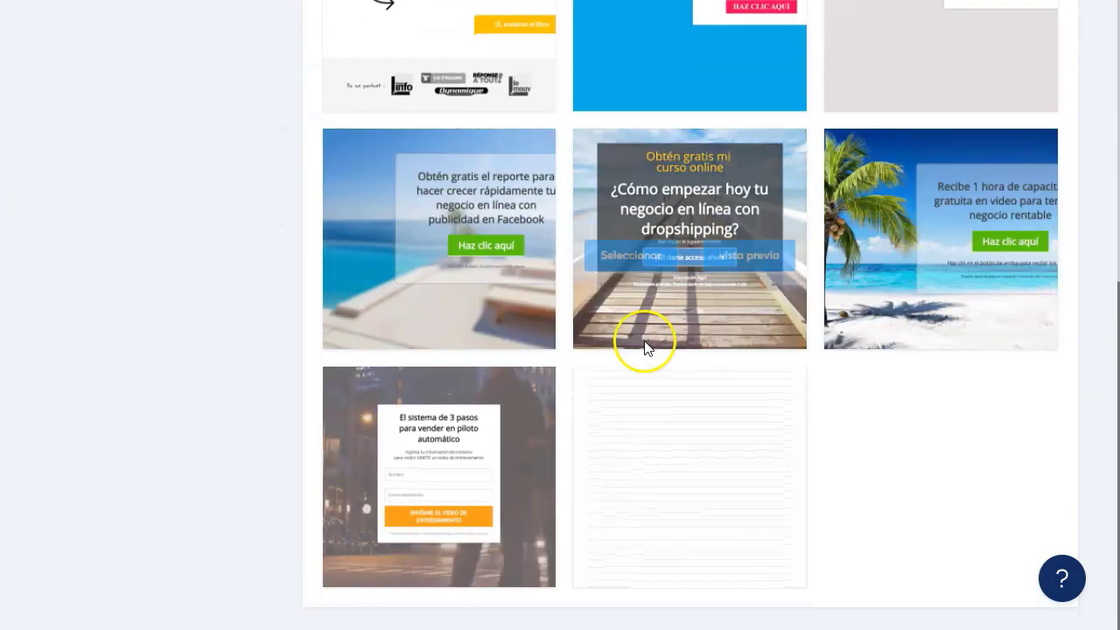
pyautogui.scroll(6, 644, 347)
pyautogui.moveTo(962, 295)
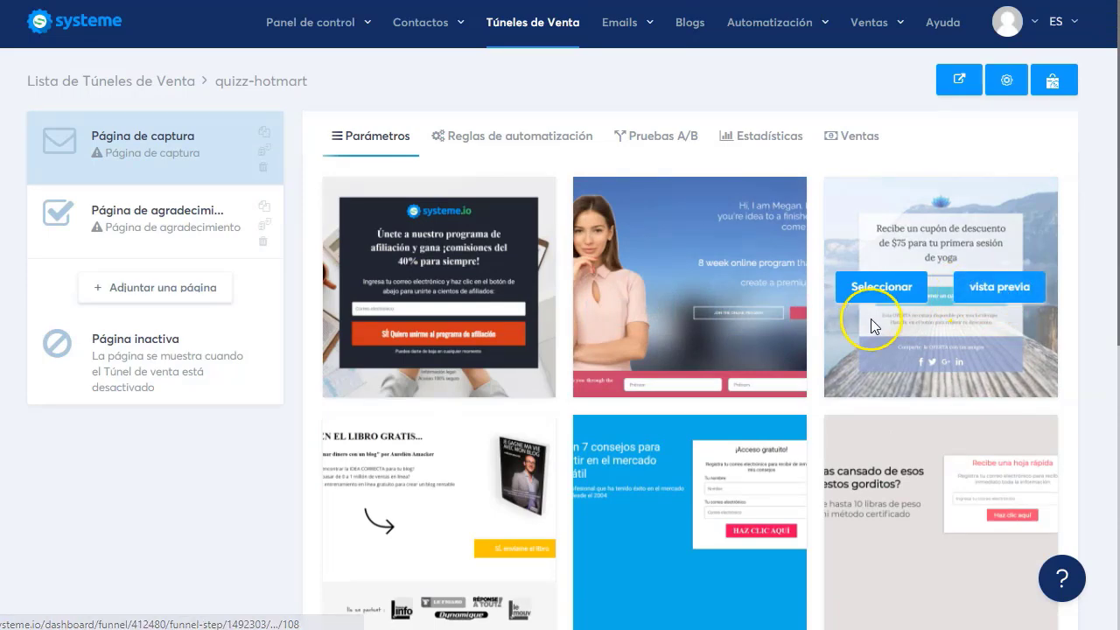
pyautogui.scroll(-6, 843, 339)
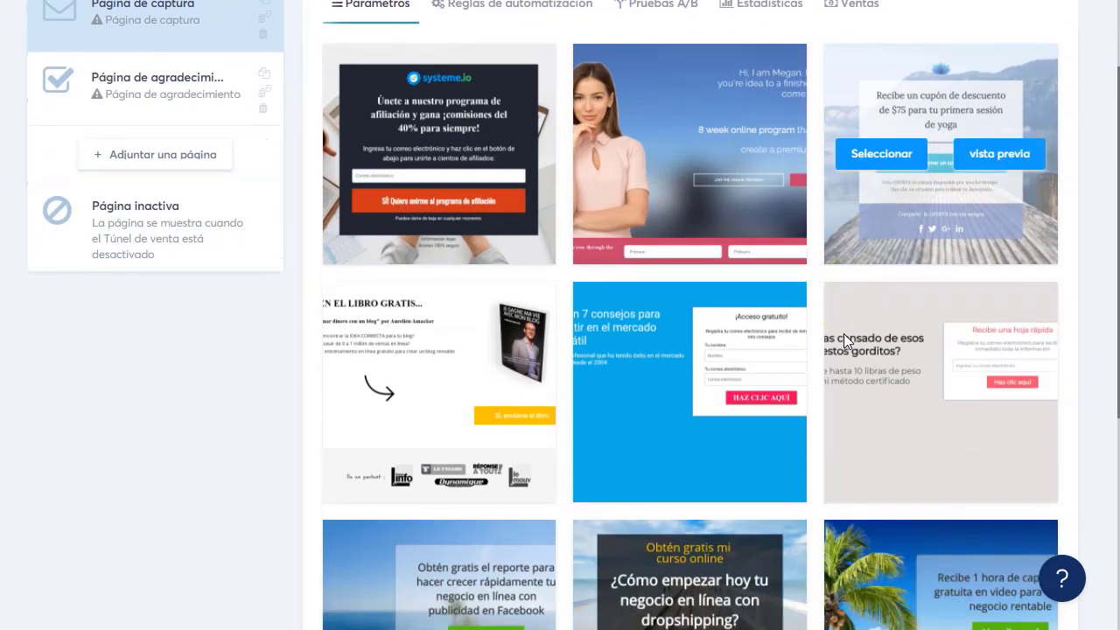
pyautogui.moveTo(733, 427)
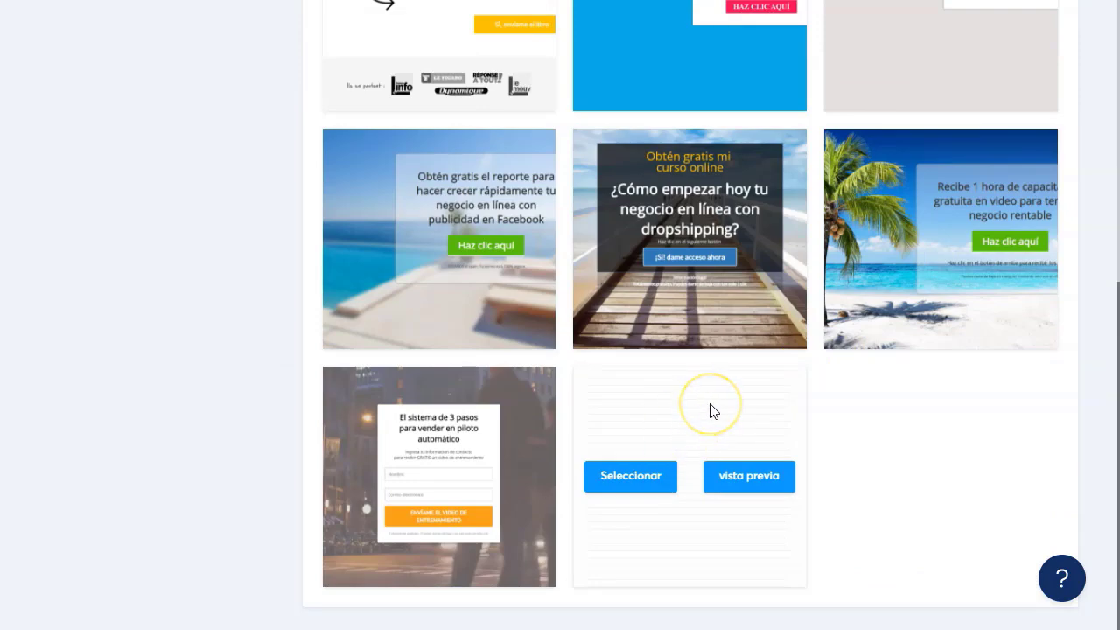
pyautogui.scroll(7, 713, 410)
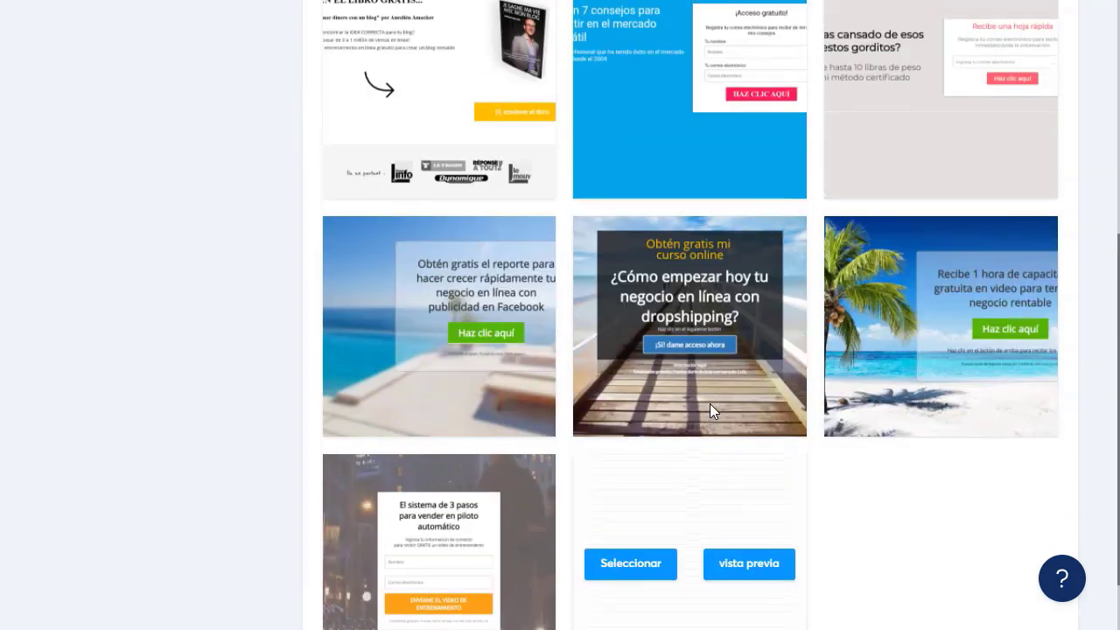
# - Preview the "Recibe una hoja rápida" template and select it for the capture page
pyautogui.moveTo(962, 259)
pyautogui.click(911, 297)
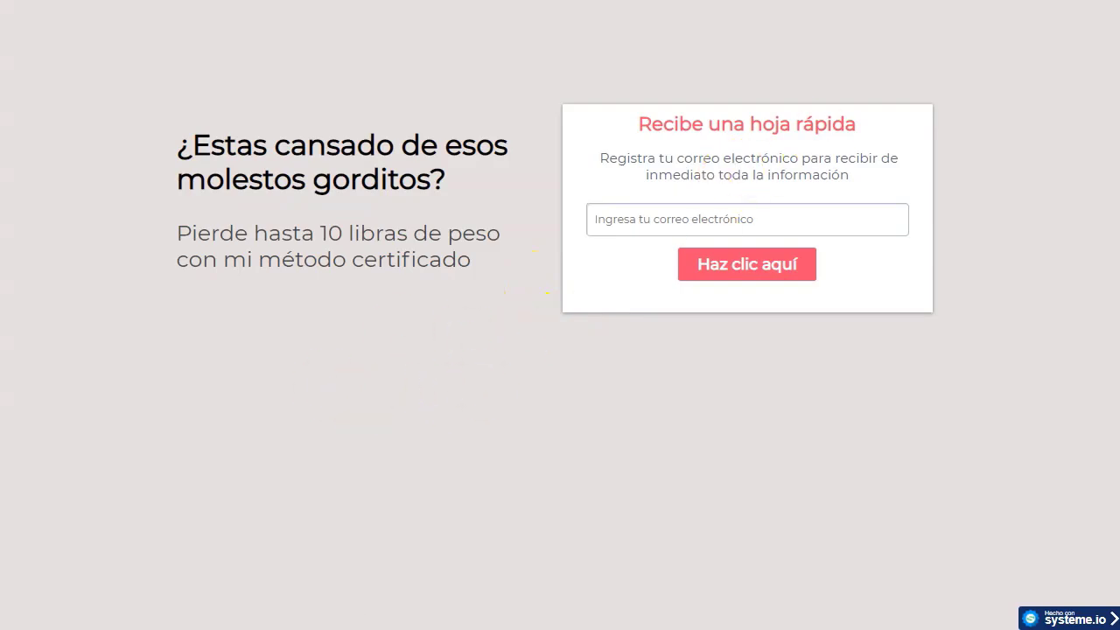
pyautogui.hotkey('alt', 'Left')
pyautogui.click(885, 266)
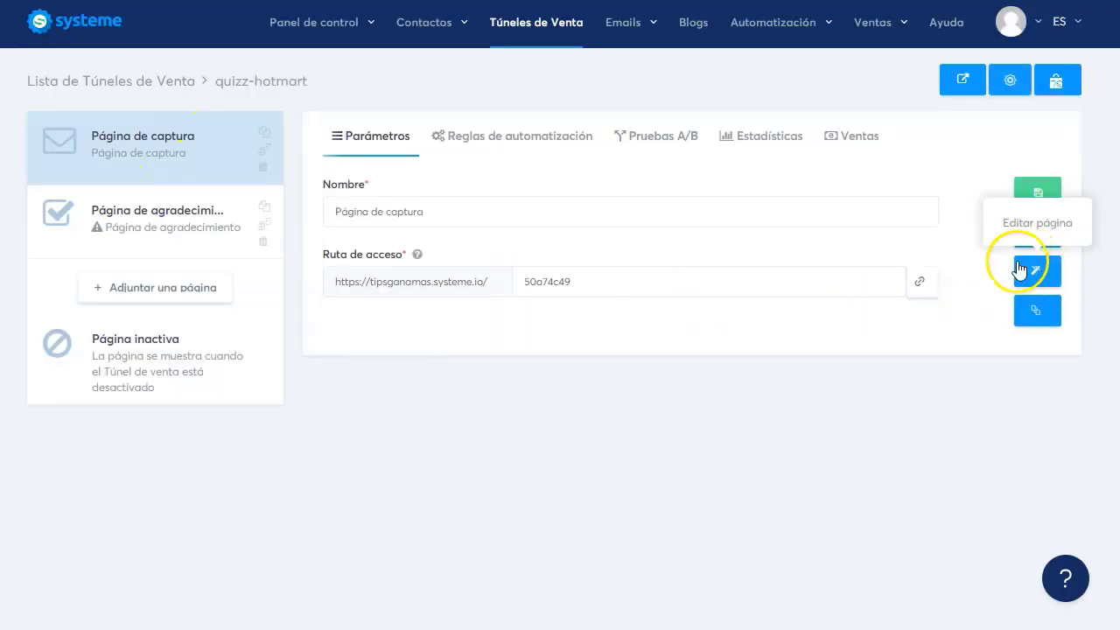
# - Open the capture page for editing and delete the row holding the headline and the email form
pyautogui.click(1038, 271)
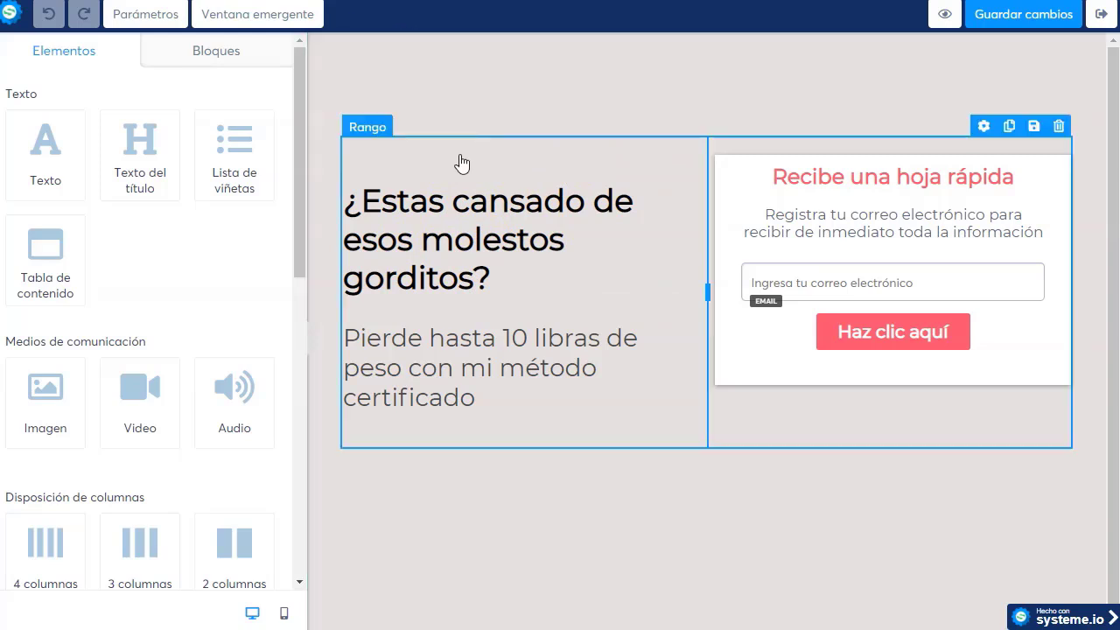
pyautogui.click(446, 199)
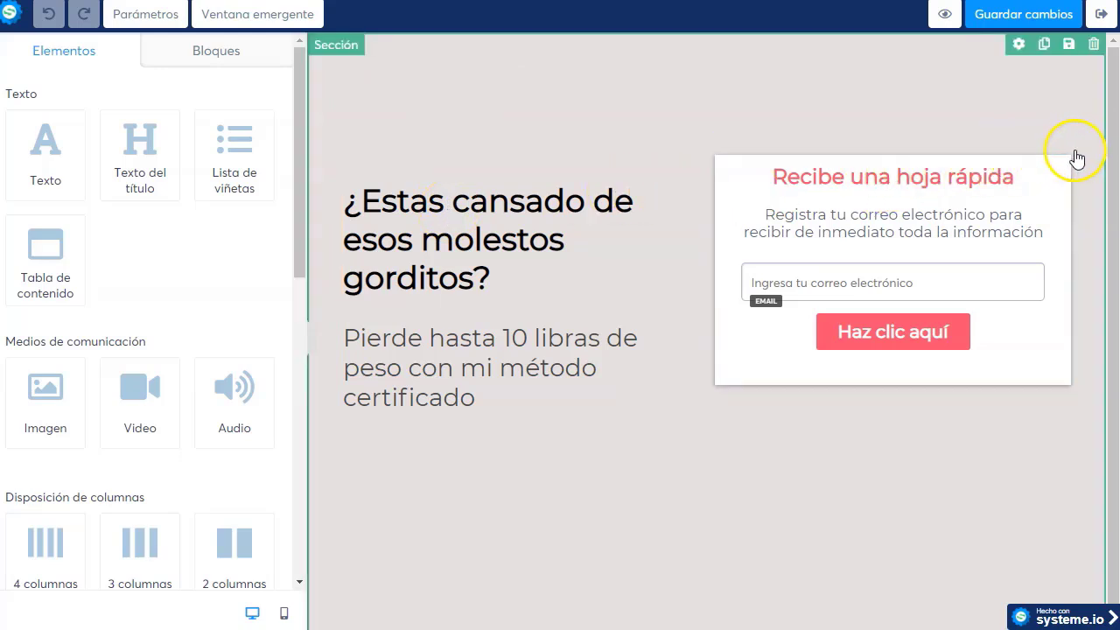
pyautogui.click(1058, 127)
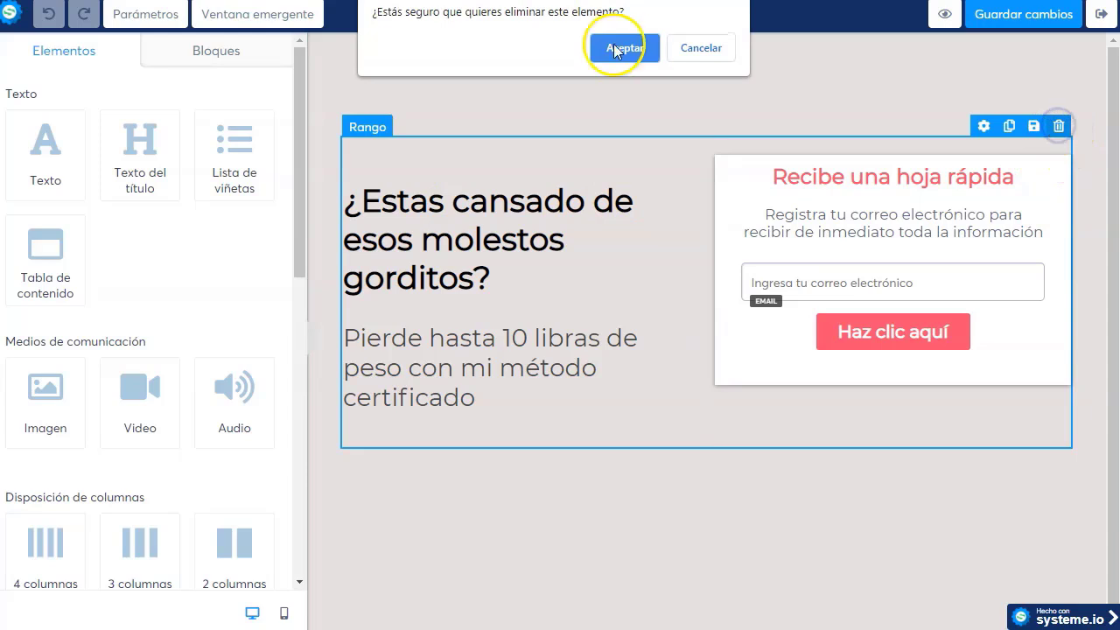
pyautogui.click(627, 61)
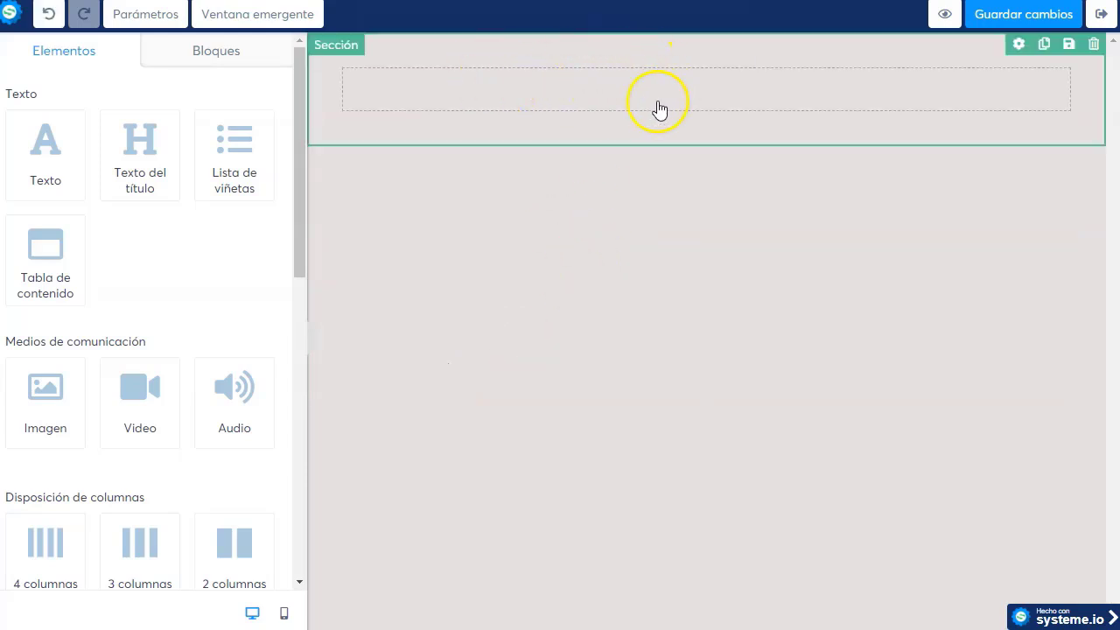
# - Add an Encuesta element to the empty section of the capture page
pyautogui.scroll(-3, 117, 245)
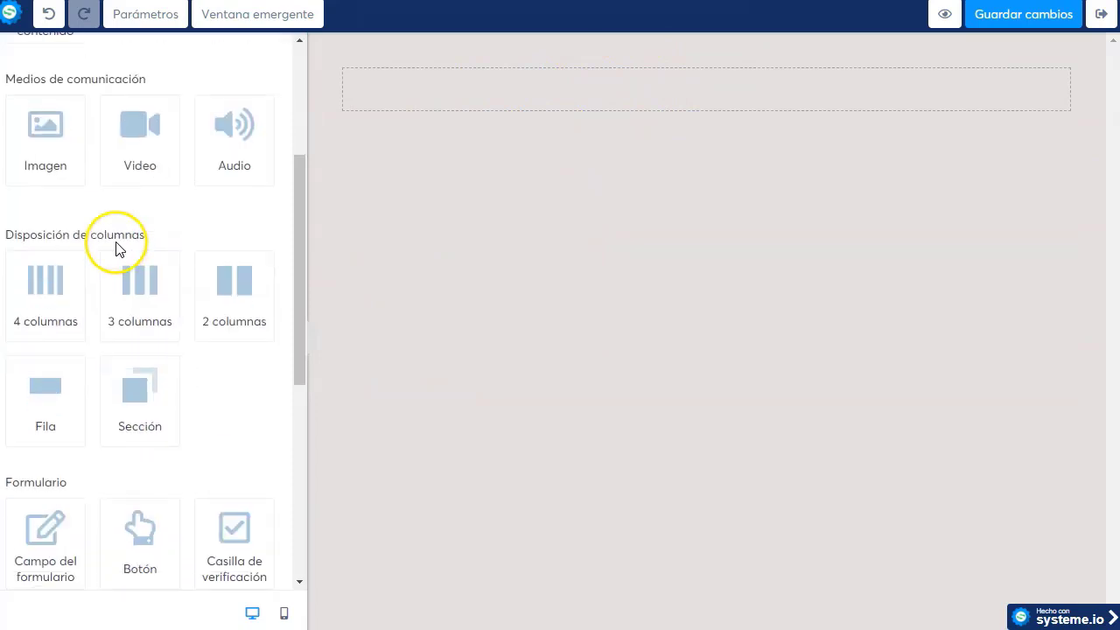
pyautogui.scroll(-5, 115, 246)
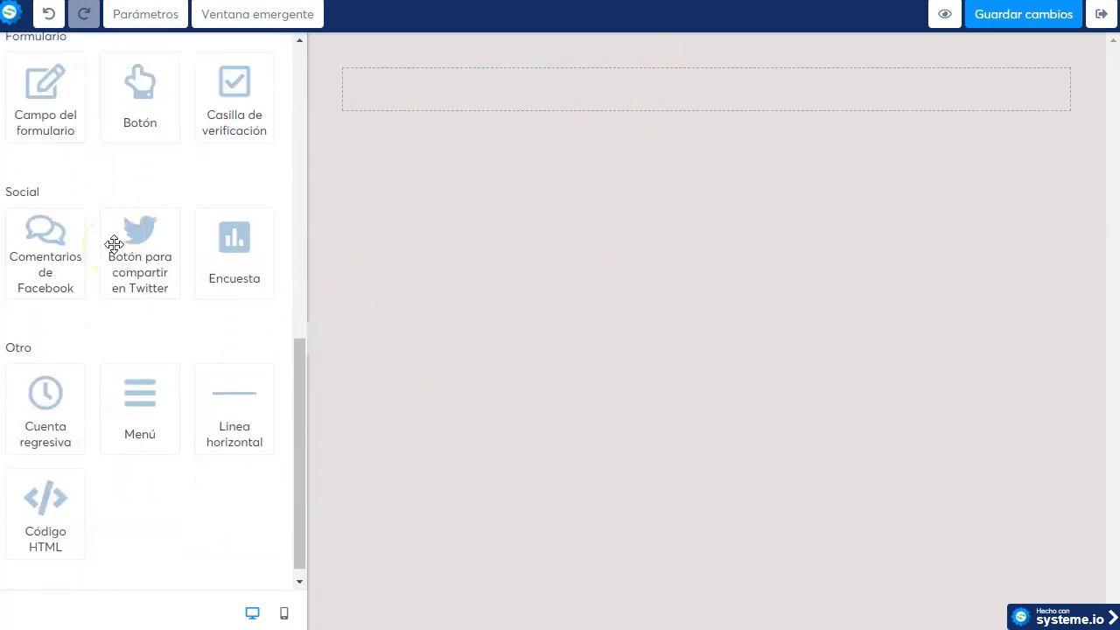
pyautogui.scroll(1, 242, 310)
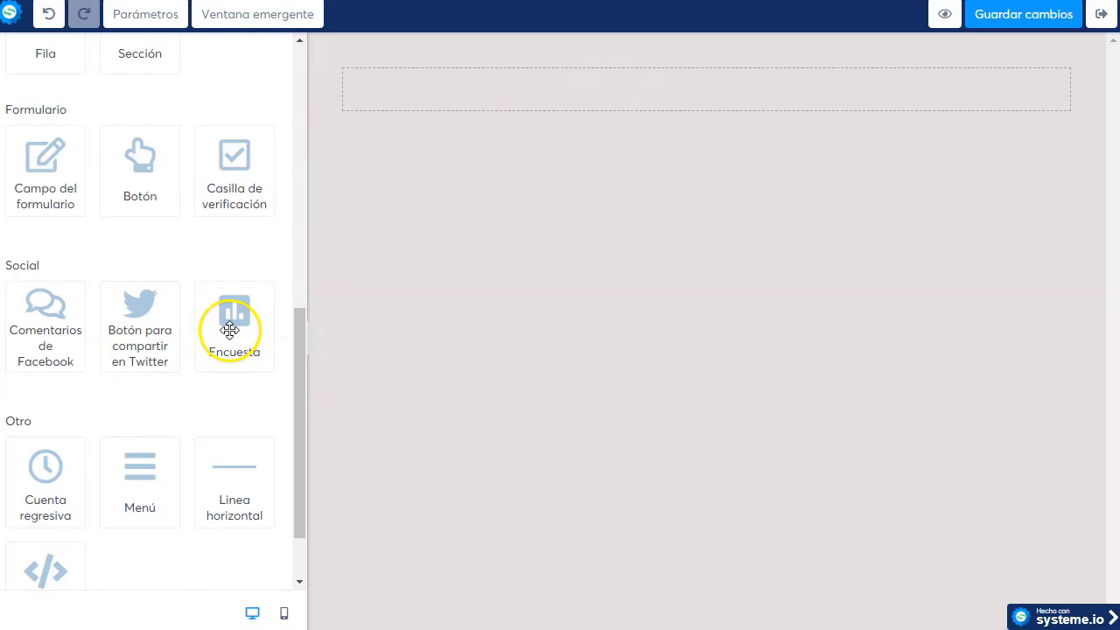
pyautogui.click(232, 323)
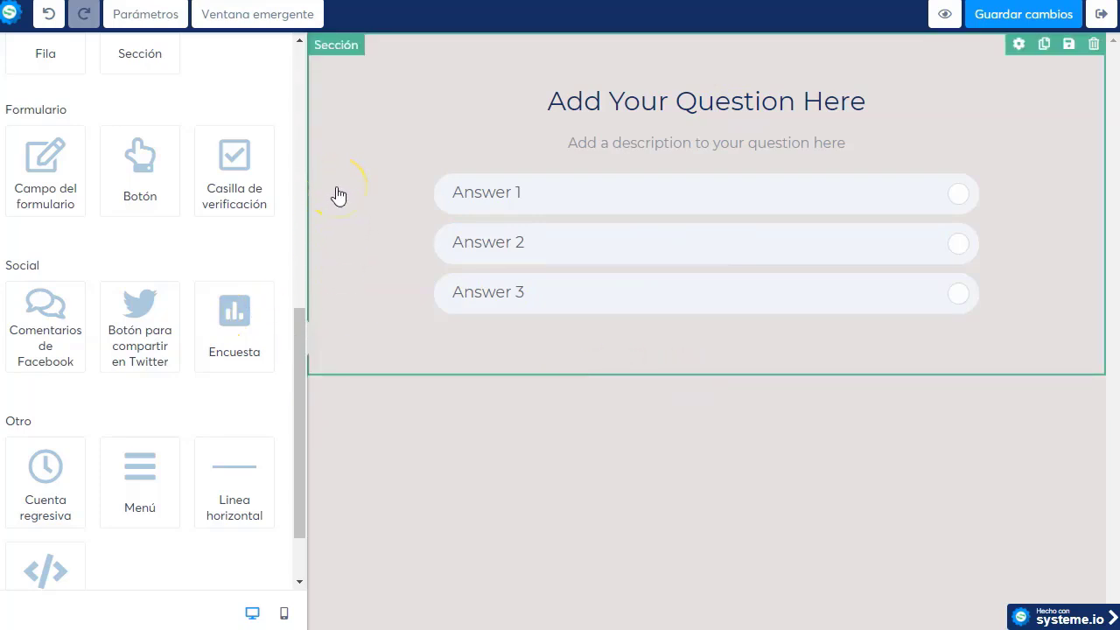
# - Open the survey element's settings and view both its question stage and its "Paso final" form
pyautogui.click(454, 158)
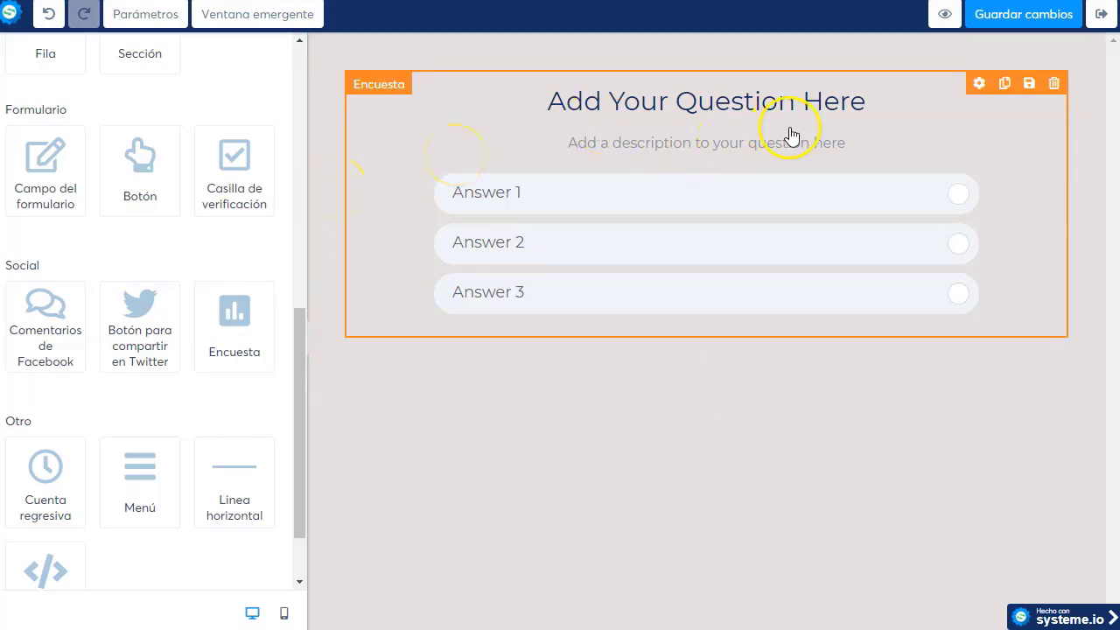
pyautogui.click(980, 85)
pyautogui.click(70, 118)
pyautogui.click(585, 197)
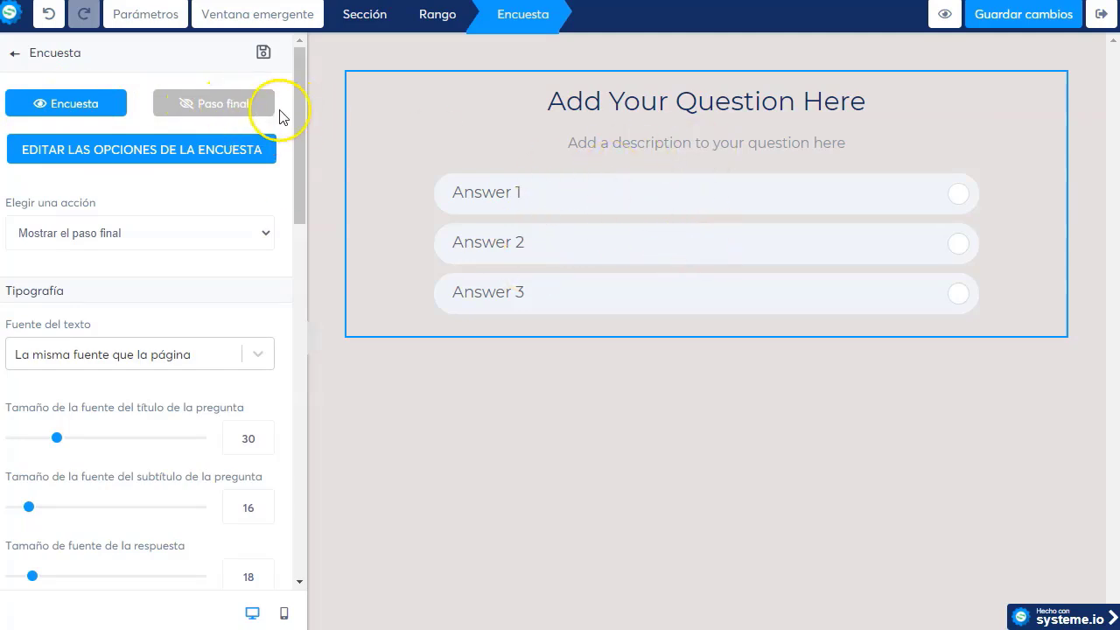
pyautogui.click(229, 106)
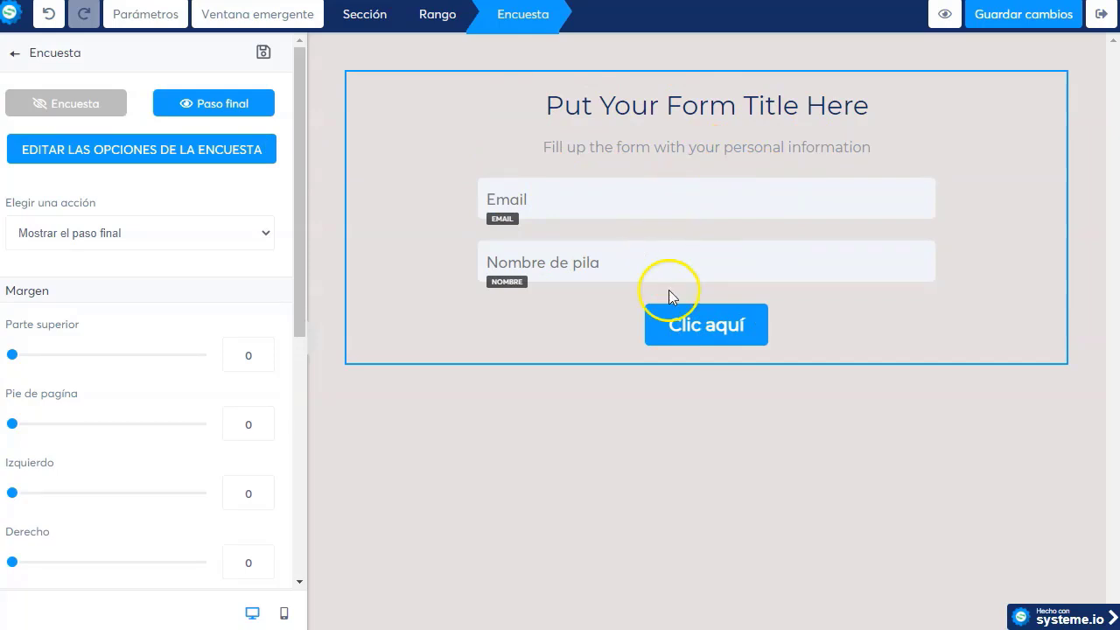
pyautogui.click(33, 112)
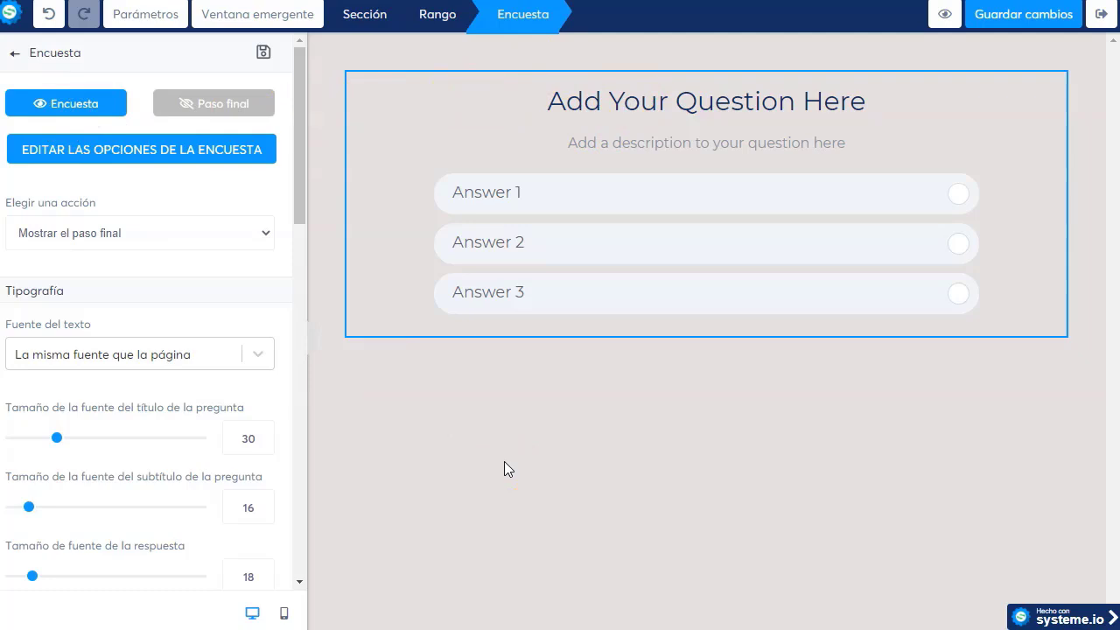
pyautogui.click(674, 103)
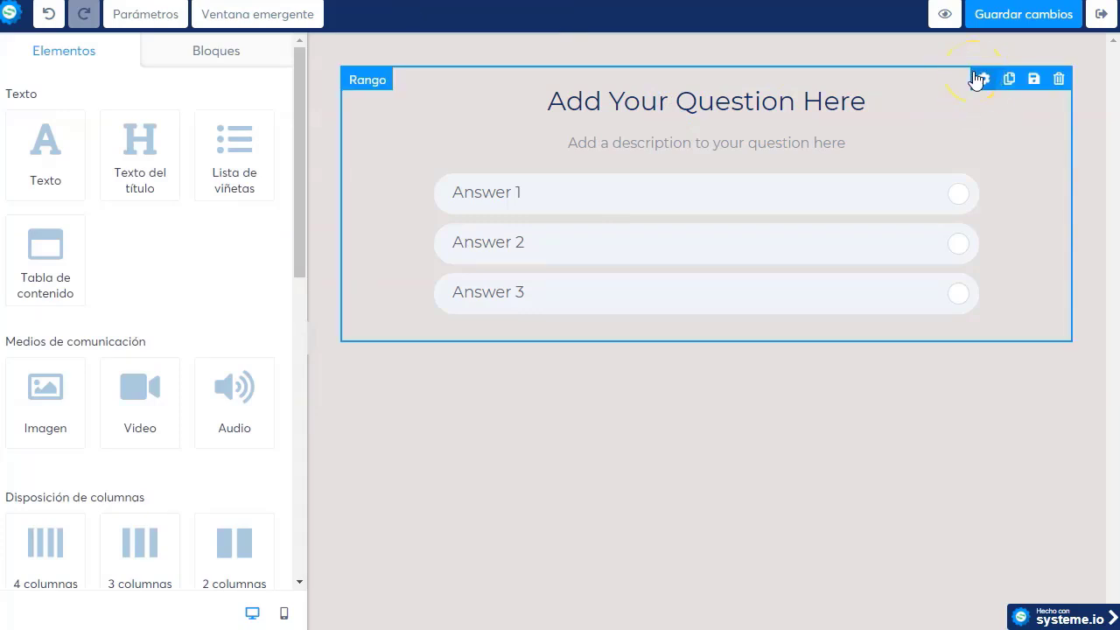
# - Set the first survey question to "¿Estas contento con la imagen que tienes de tu cuerpo?" and its subtitle to "Tu talla, tu musculatura, tu aspecto físico"
pyautogui.click(976, 87)
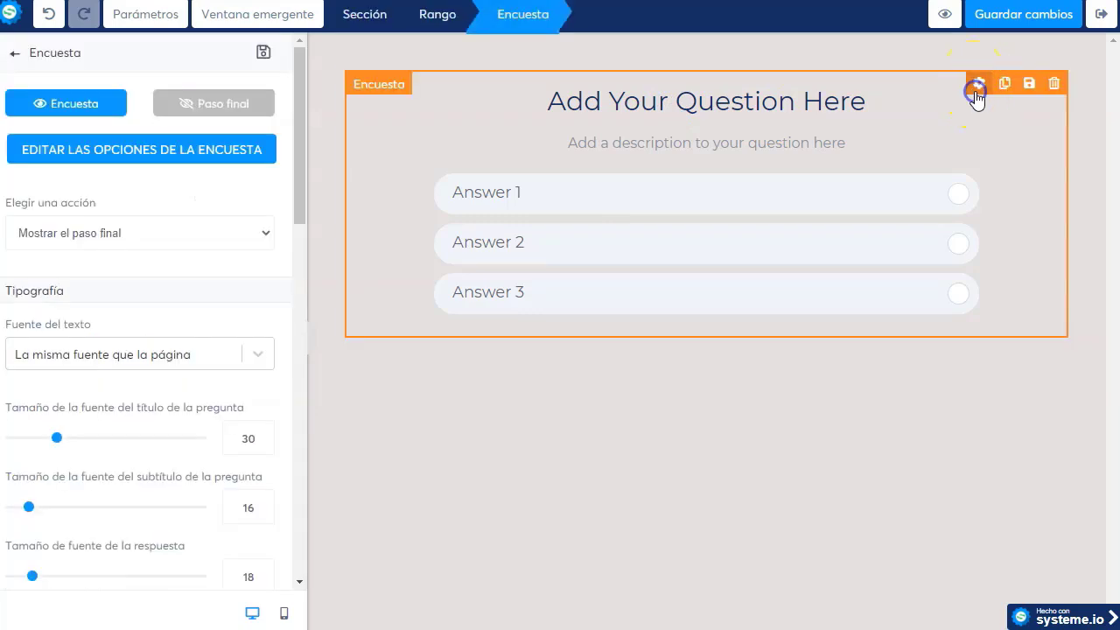
pyautogui.click(137, 155)
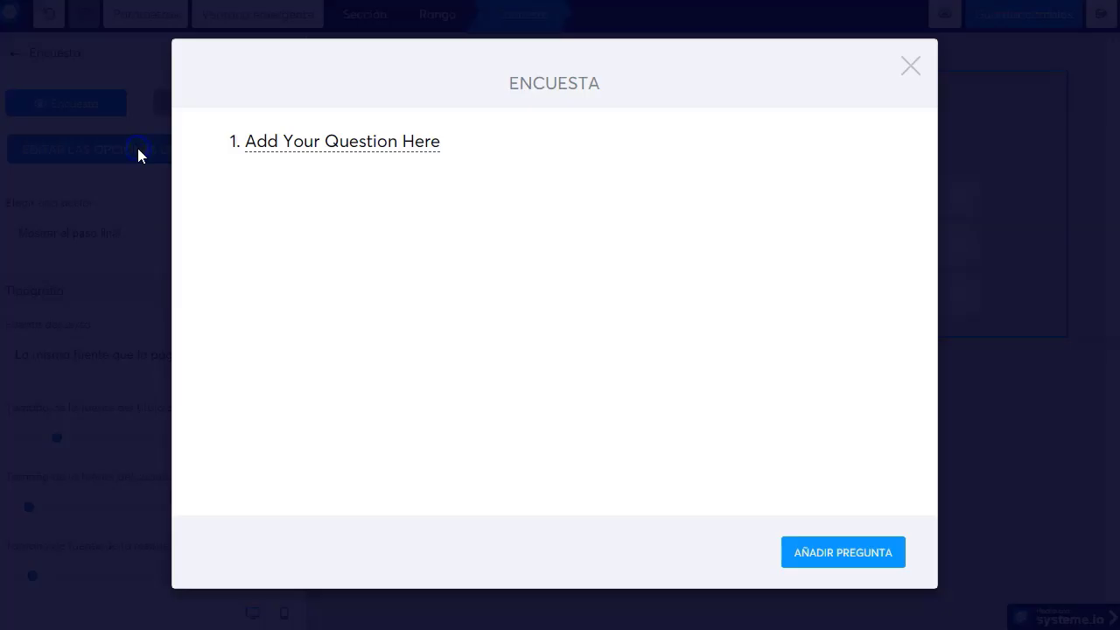
pyautogui.click(270, 143)
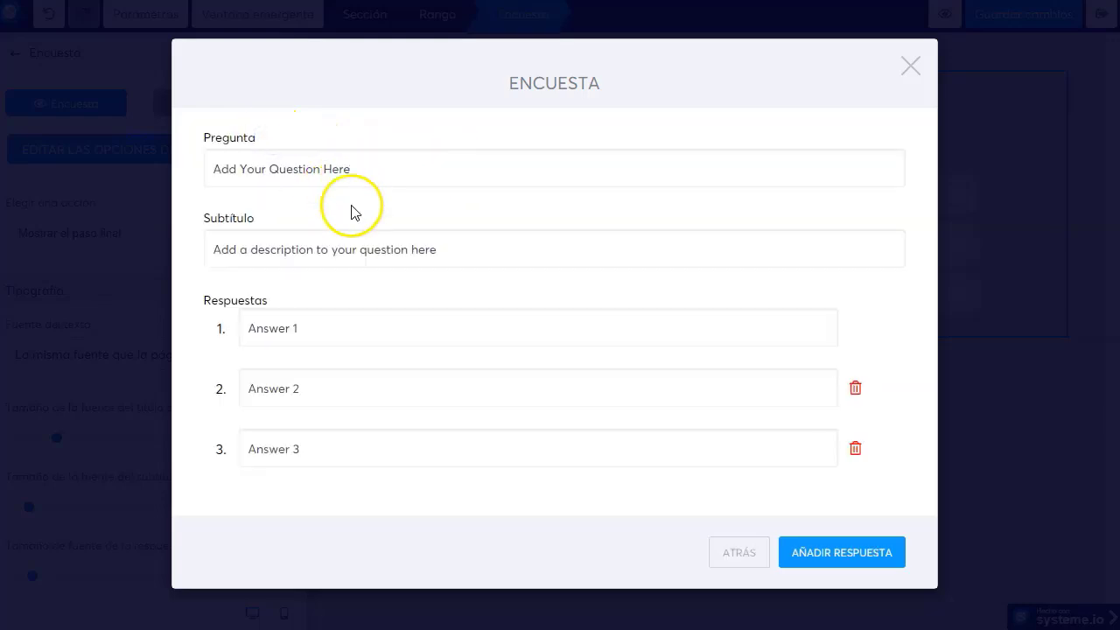
pyautogui.moveTo(365, 168); pyautogui.dragTo(211, 169)
pyautogui.write('¿t')
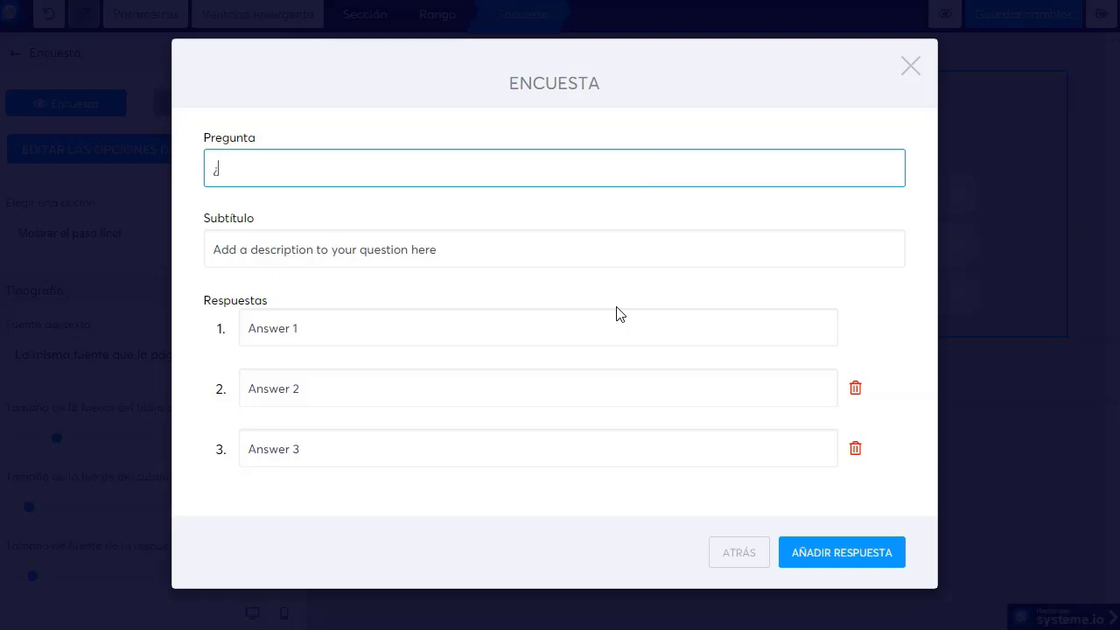
pyautogui.write('stas contento con la imagen que tienes de tu cuerpo?')
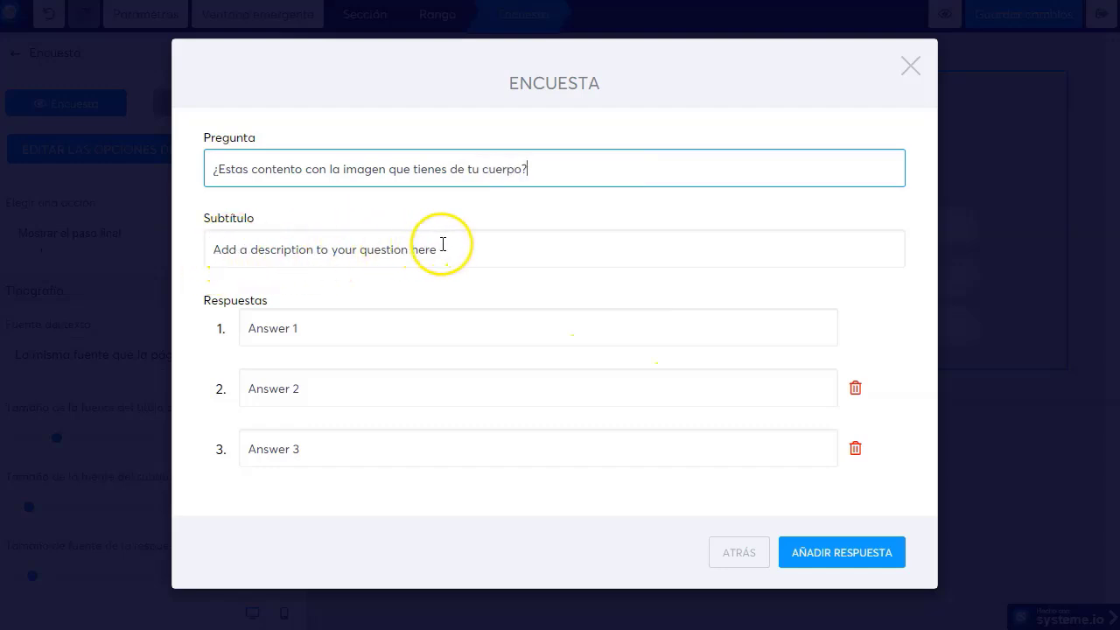
pyautogui.moveTo(445, 250); pyautogui.dragTo(210, 250)
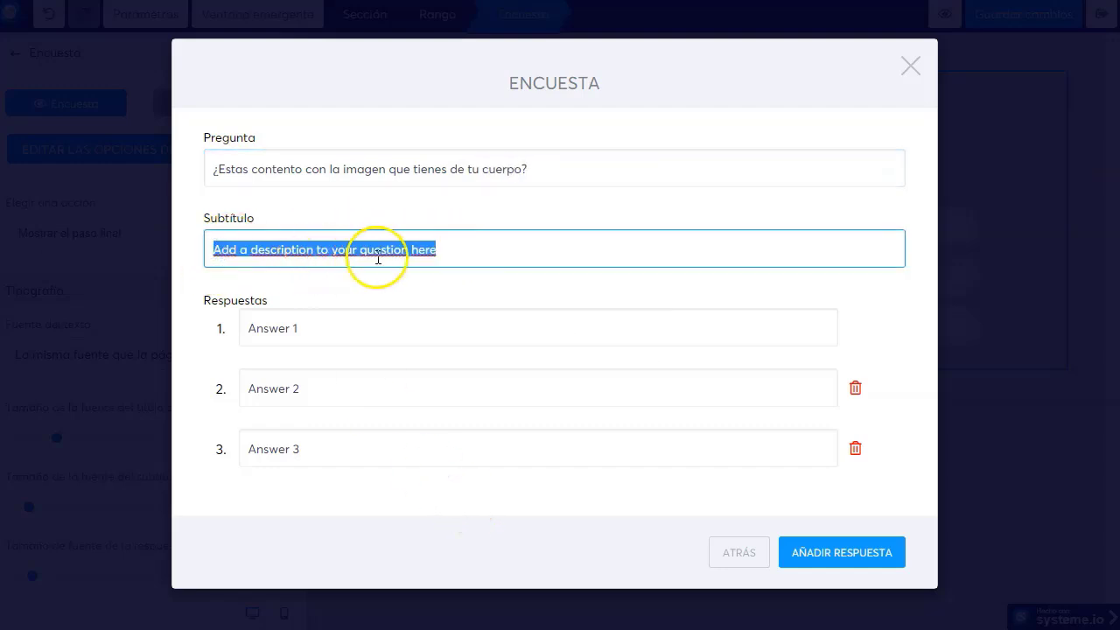
pyautogui.write('Tu talla, tu musculatura, tu aspecto físico')
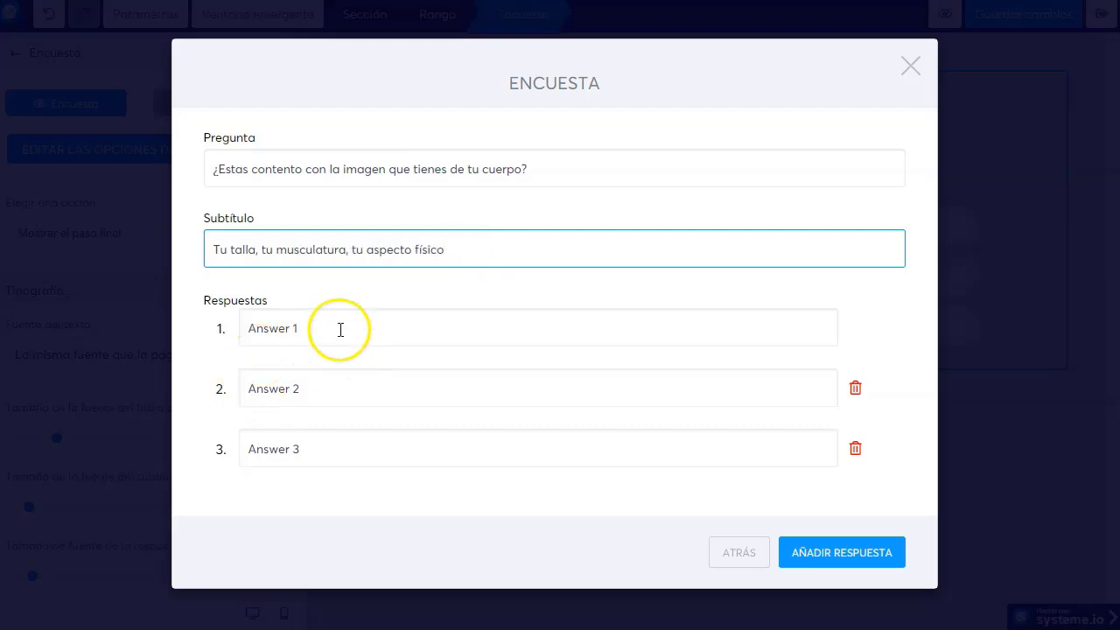
# - Set the first question's first two answers to "SI" and "NO" and delete its third answer
pyautogui.moveTo(340, 329); pyautogui.dragTo(156, 330)
pyautogui.write('SI')
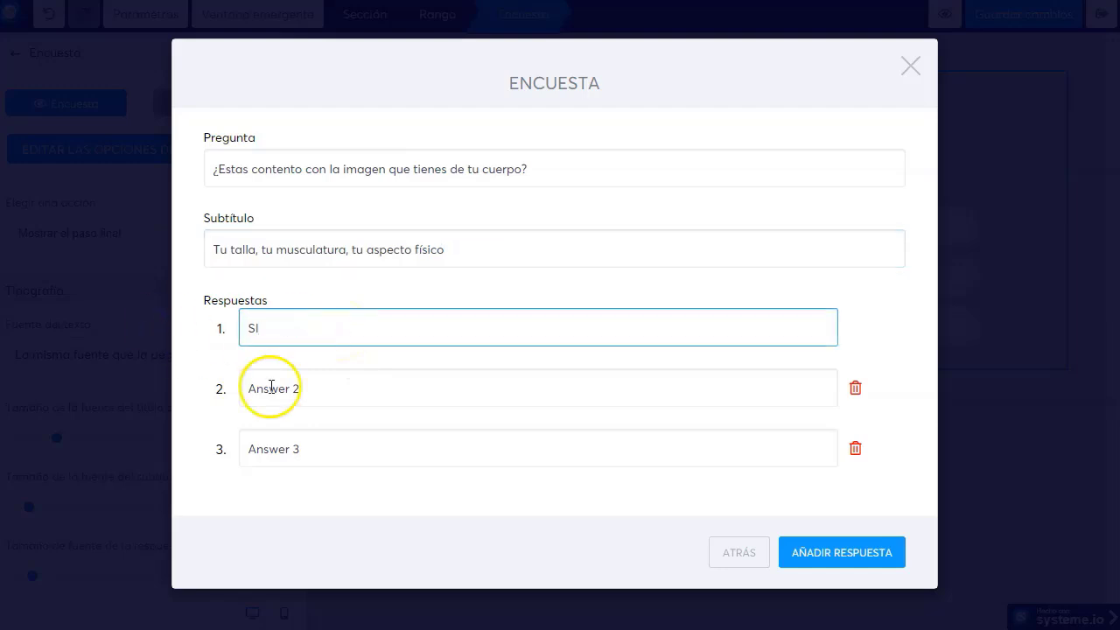
pyautogui.moveTo(338, 395); pyautogui.dragTo(113, 394)
pyautogui.write('NO')
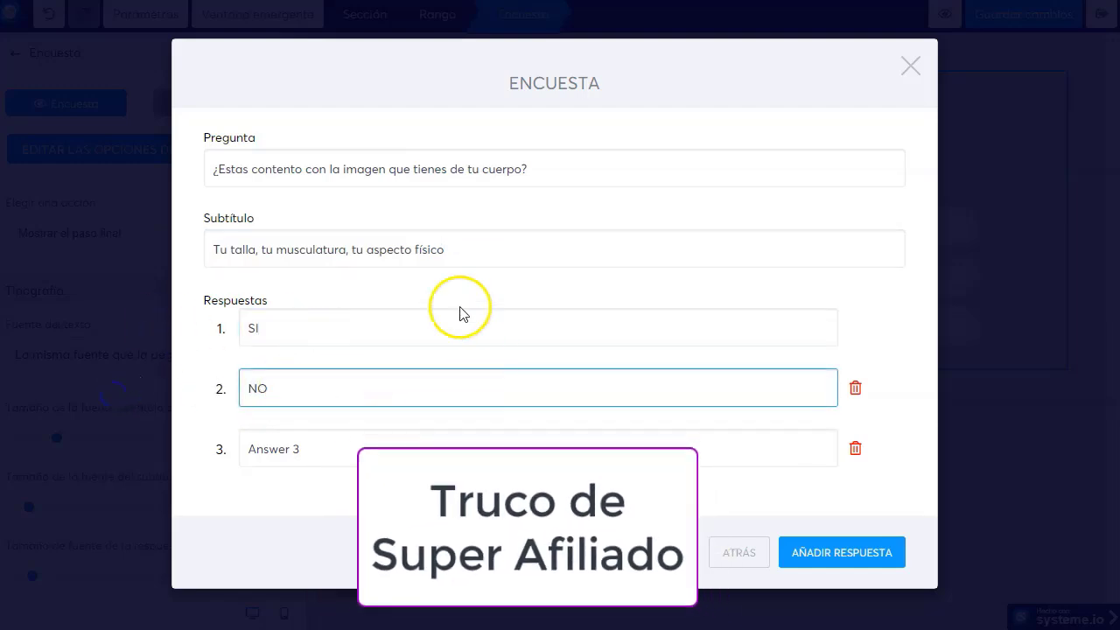
pyautogui.click(855, 448)
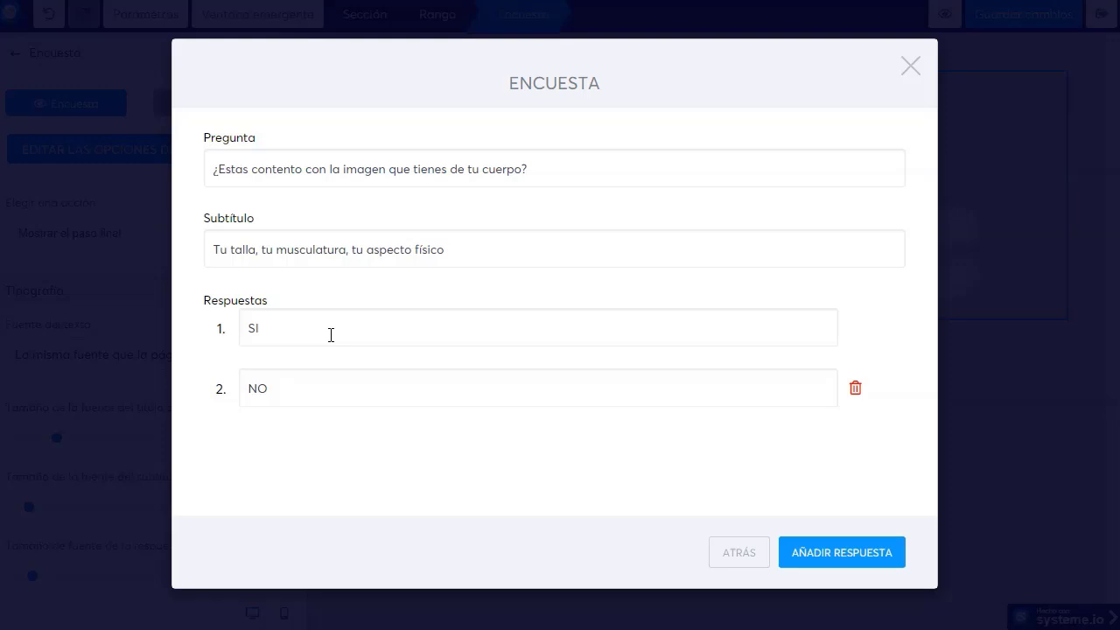
# - Swap the first question's answers so that the first reads "NO" and the second "SI"
pyautogui.click(342, 333)
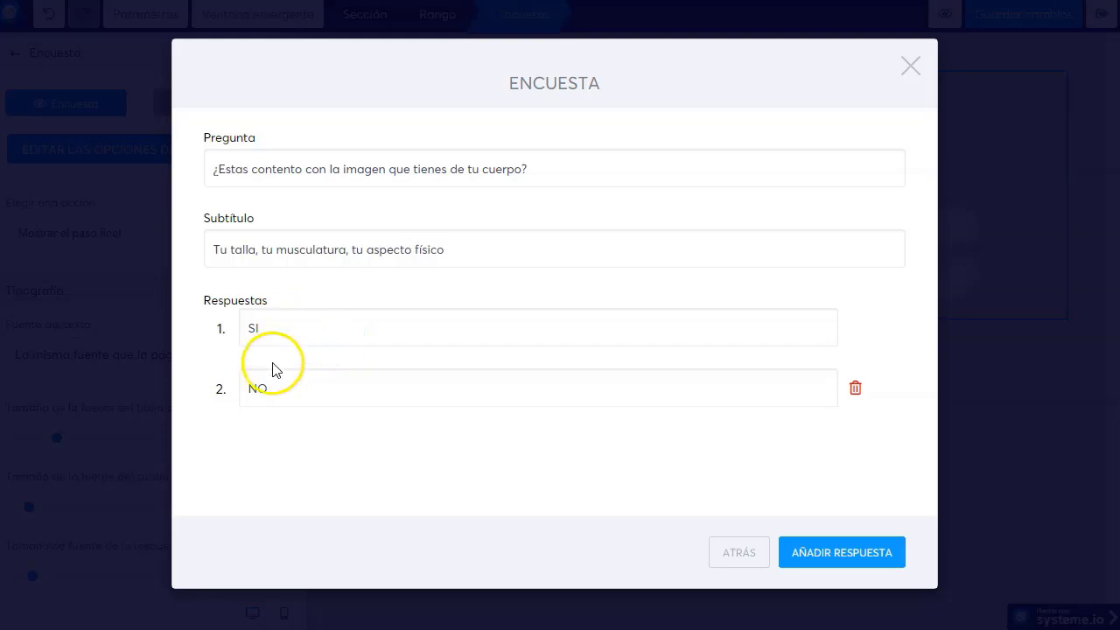
pyautogui.click(277, 329)
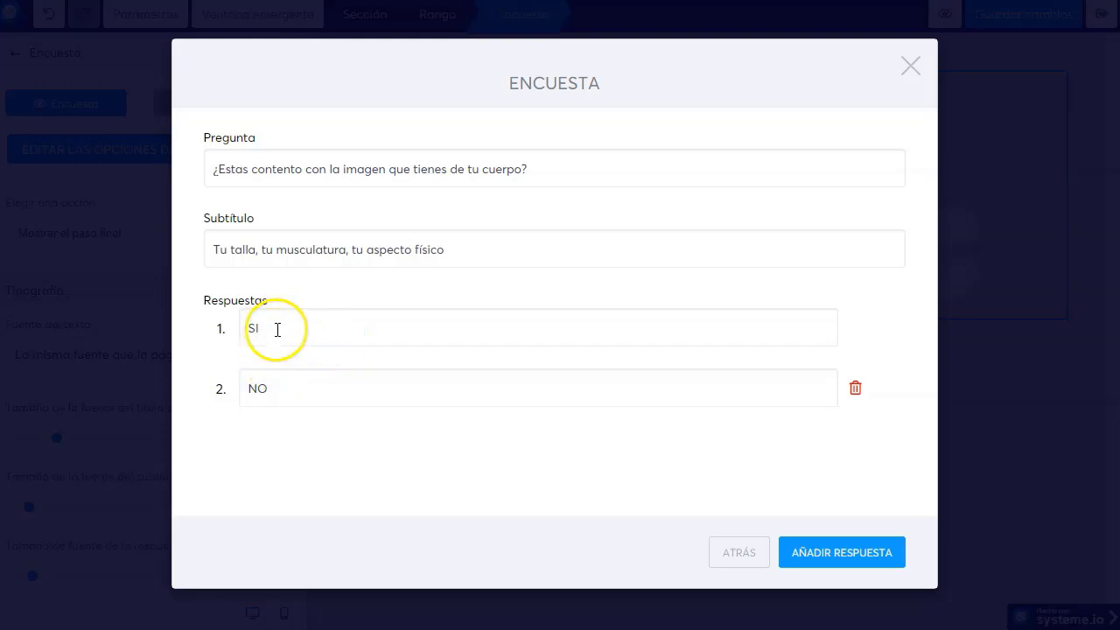
pyautogui.moveTo(275, 327); pyautogui.dragTo(225, 324)
pyautogui.write('NO')
pyautogui.click(290, 400)
pyautogui.moveTo(277, 393); pyautogui.dragTo(225, 392)
pyautogui.write('SI')
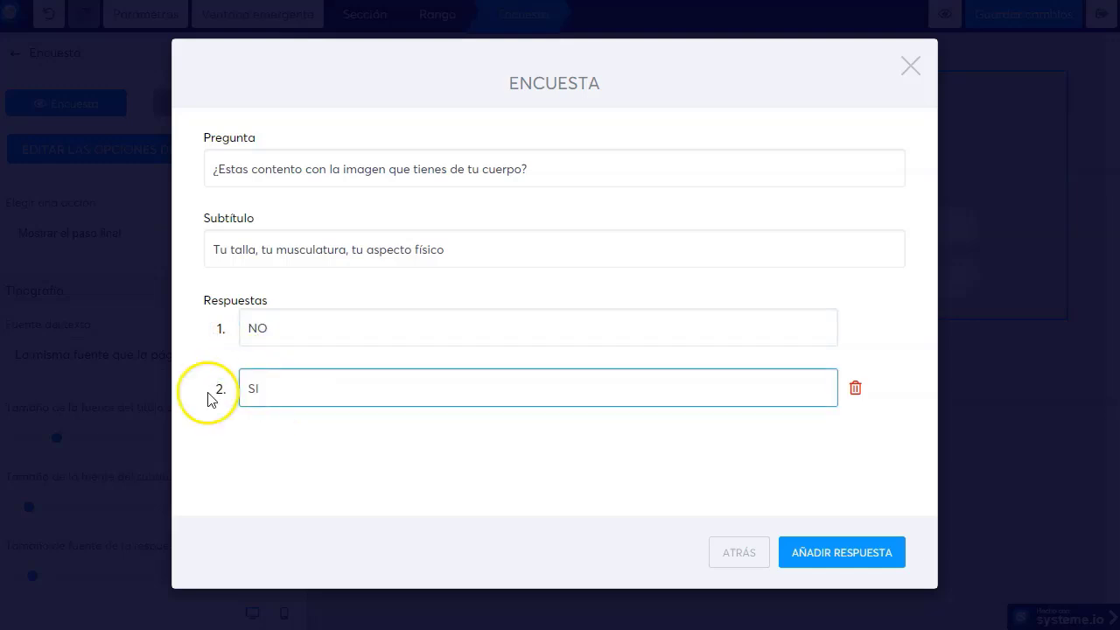
# - Add a third answer "A veces" to the first question and remove it again
pyautogui.click(855, 553)
pyautogui.click(403, 452)
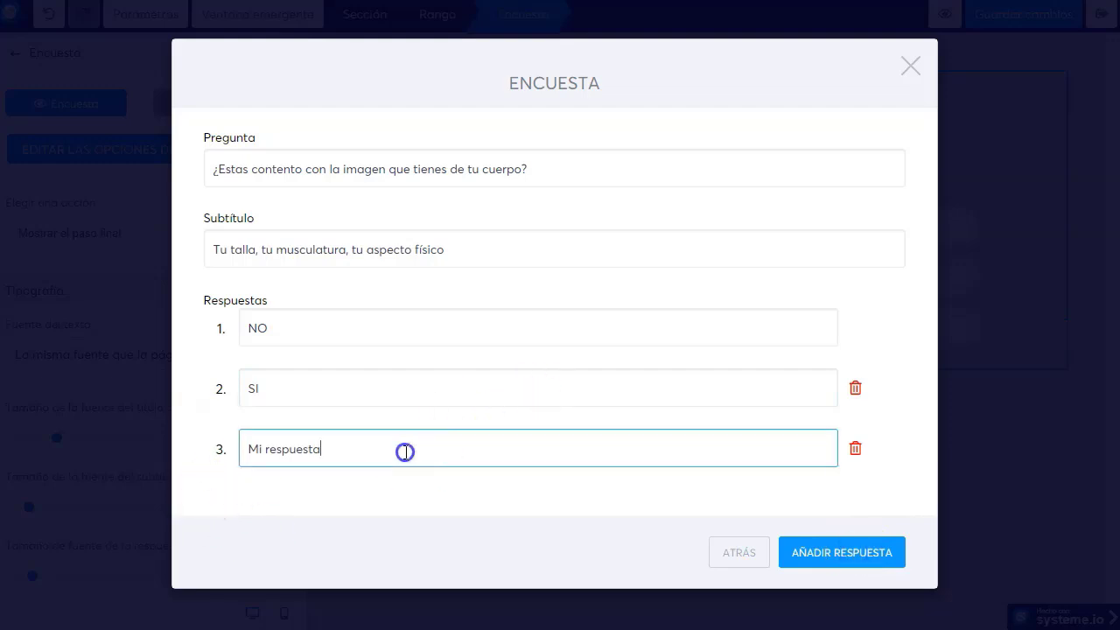
pyautogui.moveTo(268, 453); pyautogui.dragTo(230, 456)
pyautogui.write('A veces')
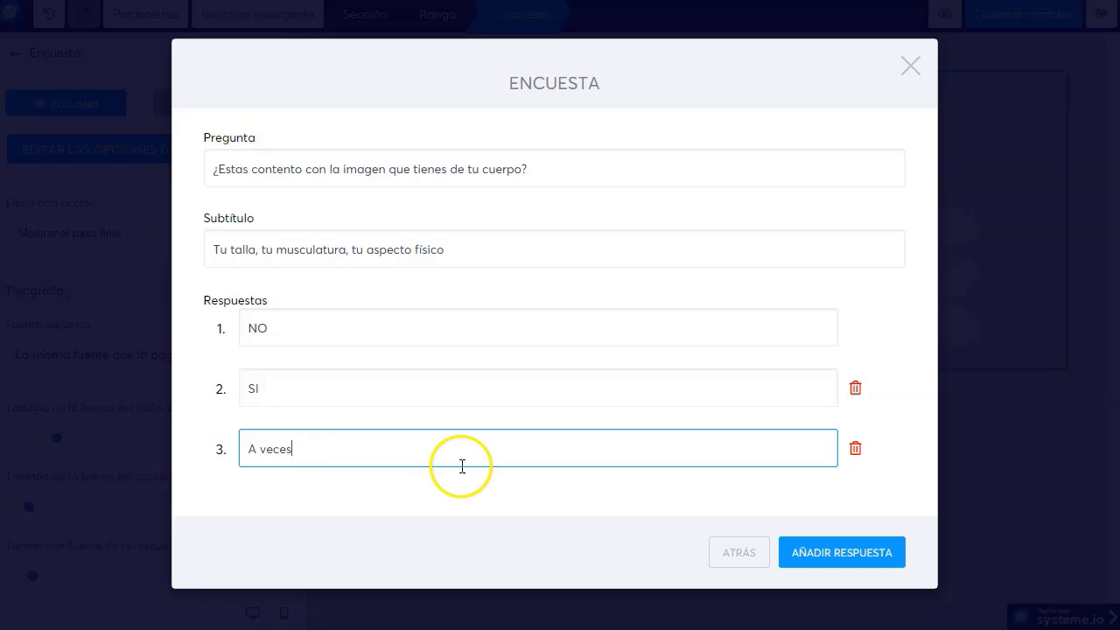
pyautogui.click(857, 449)
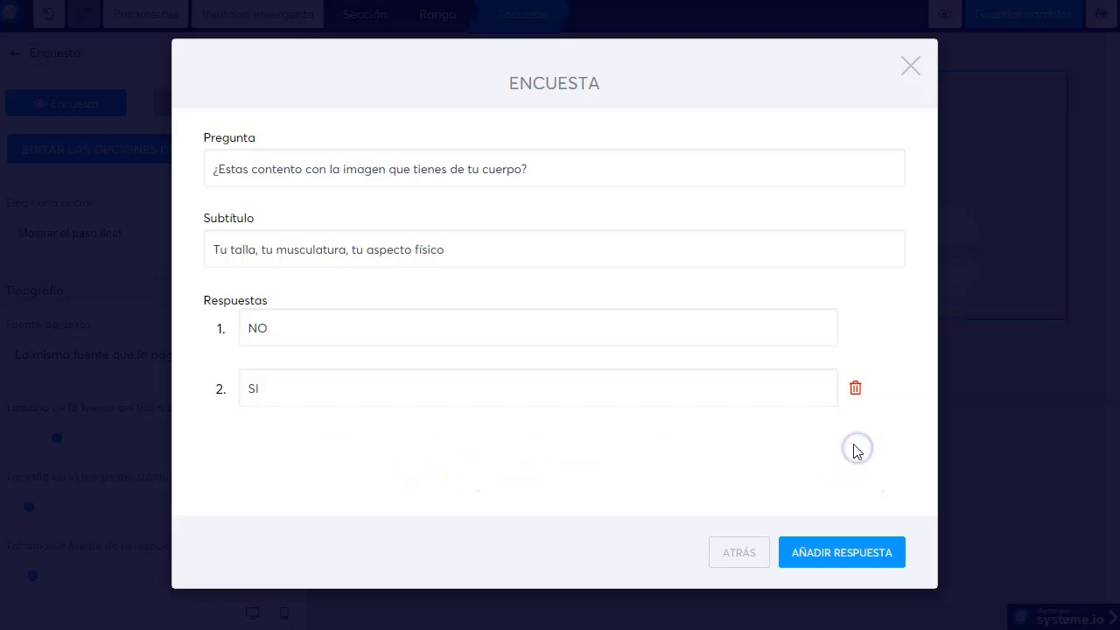
# - Return to the question list and add a second question reading "Prefieres el ejercicio o las dietas"
pyautogui.click(745, 553)
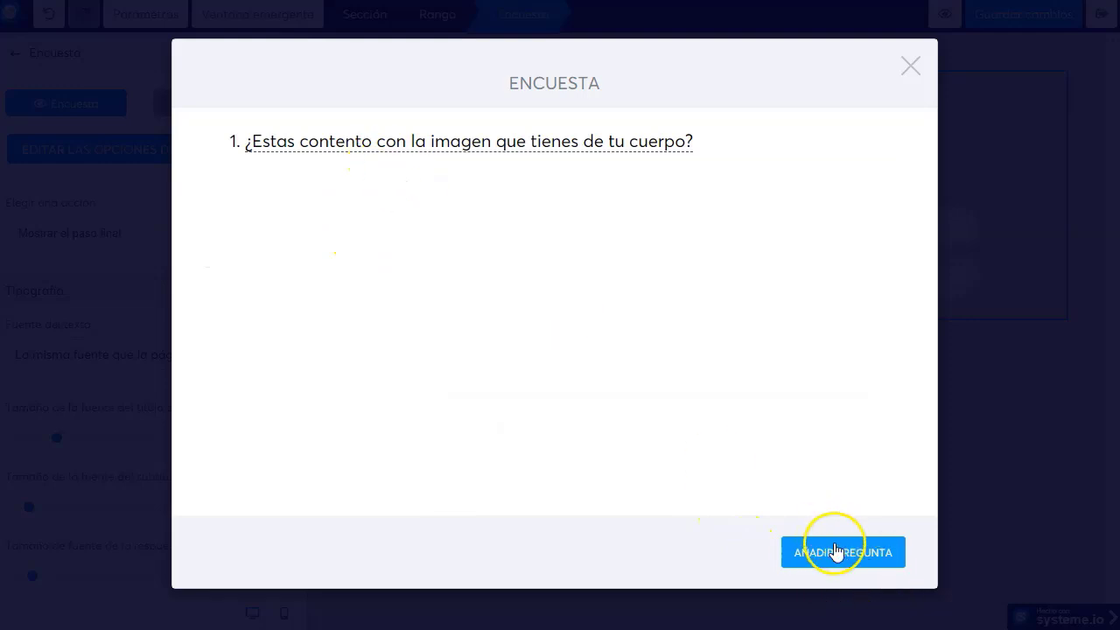
pyautogui.click(863, 556)
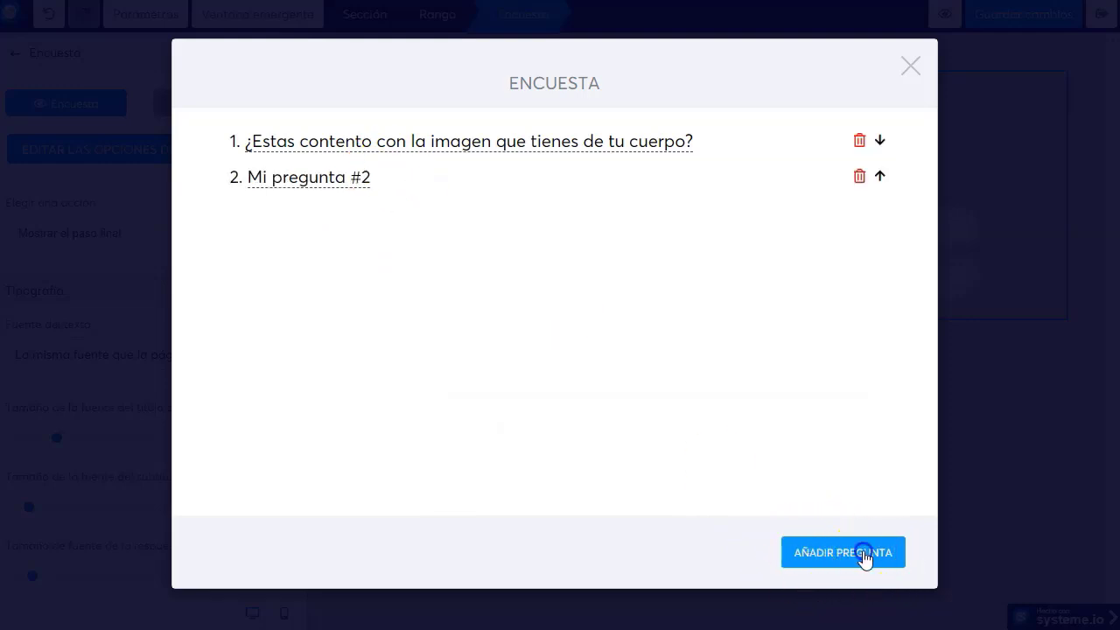
pyautogui.click(321, 178)
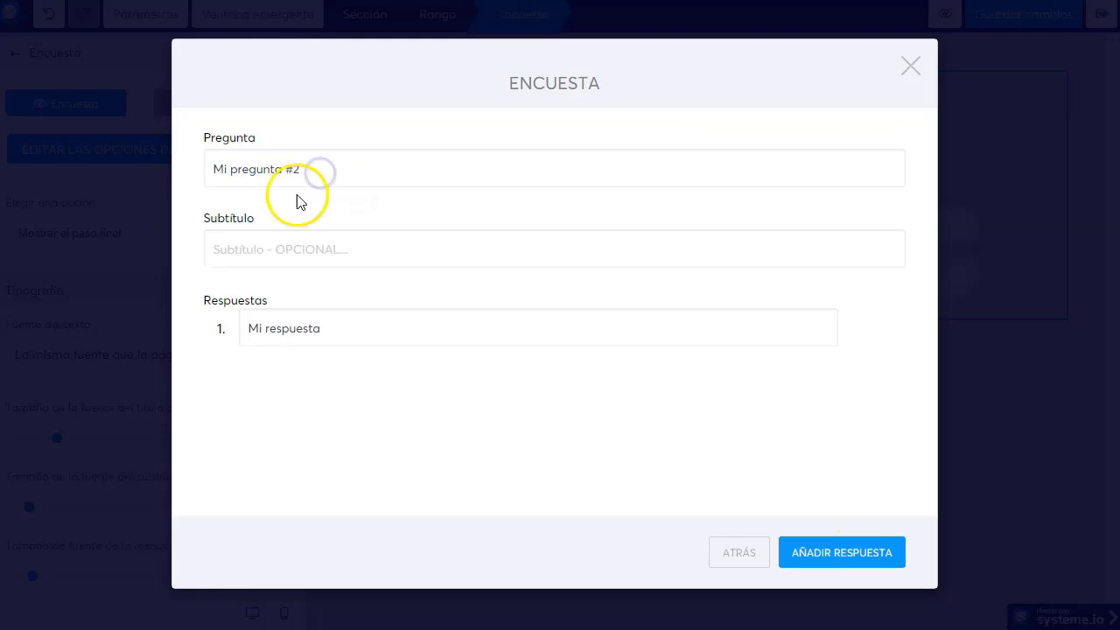
pyautogui.moveTo(315, 169); pyautogui.dragTo(184, 173)
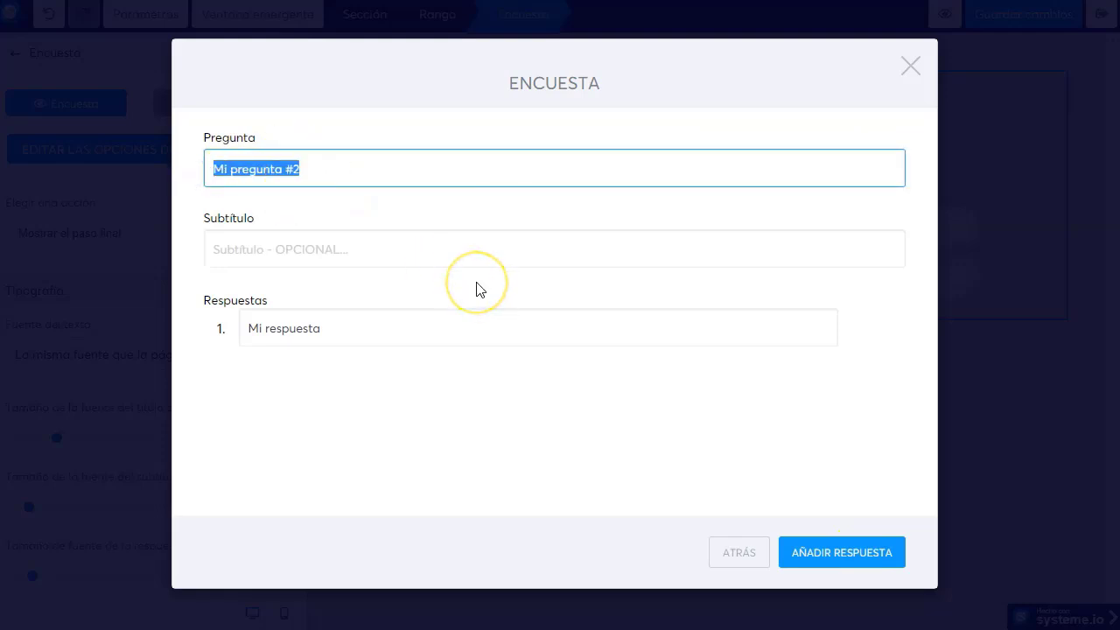
pyautogui.write('Prefieres el ejercicio o las dietas')
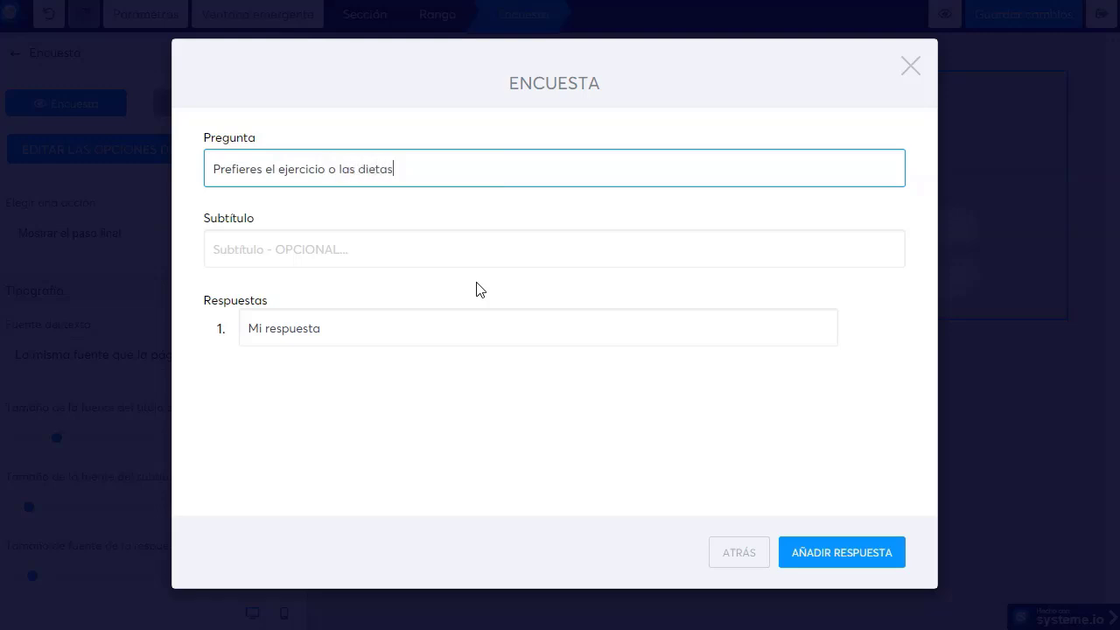
# - Give the second question the answers "Dietas", "Ejercicio" and "Ninguna de las dos", and return to the question list
pyautogui.click(369, 322)
pyautogui.tripleClick(251, 327)
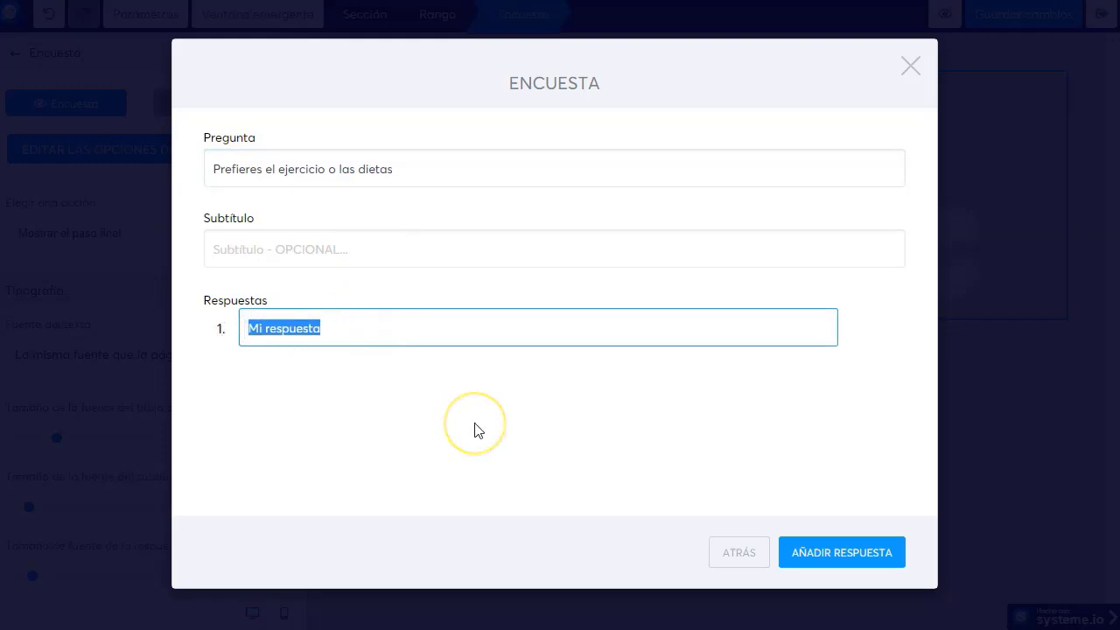
pyautogui.write('Dietas')
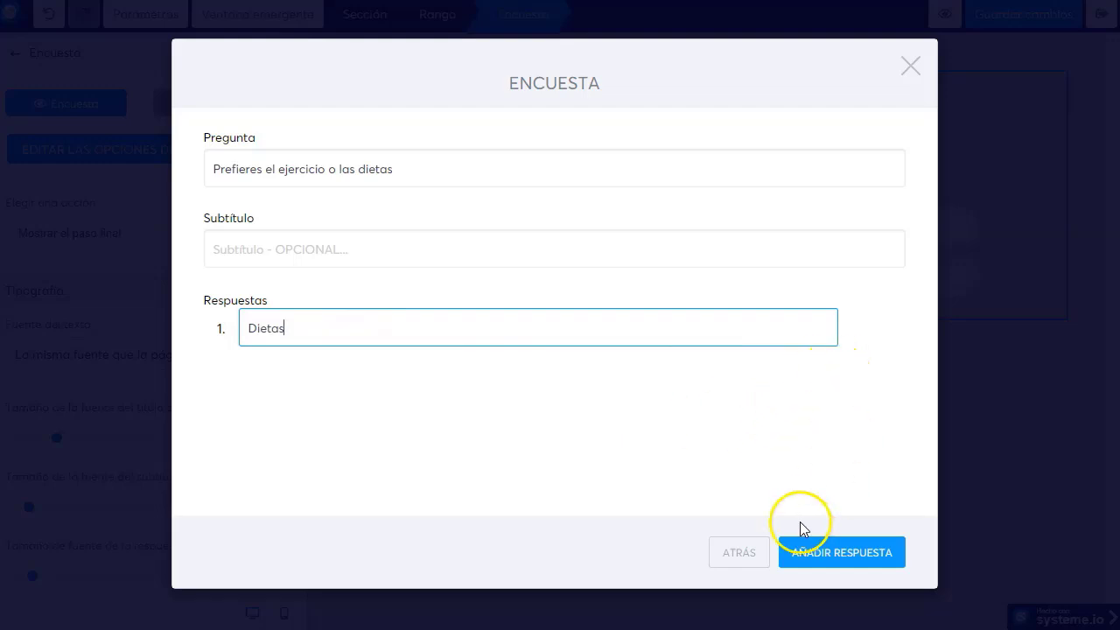
pyautogui.click(847, 553)
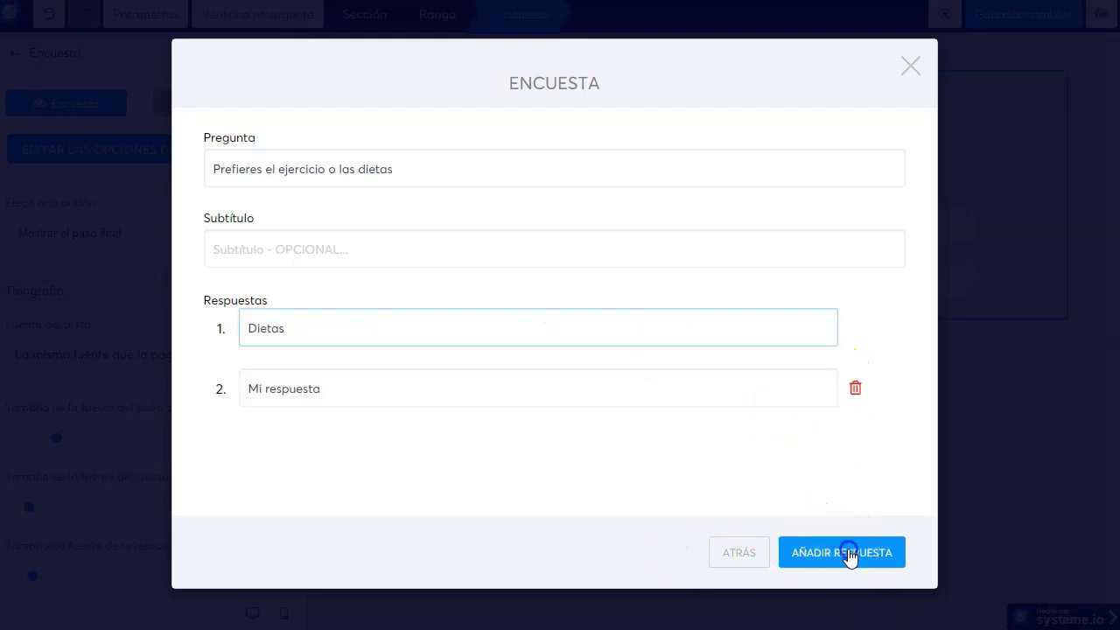
pyautogui.click(347, 384)
pyautogui.hotkey('ctrl', 'a')
pyautogui.write('Ejercici')
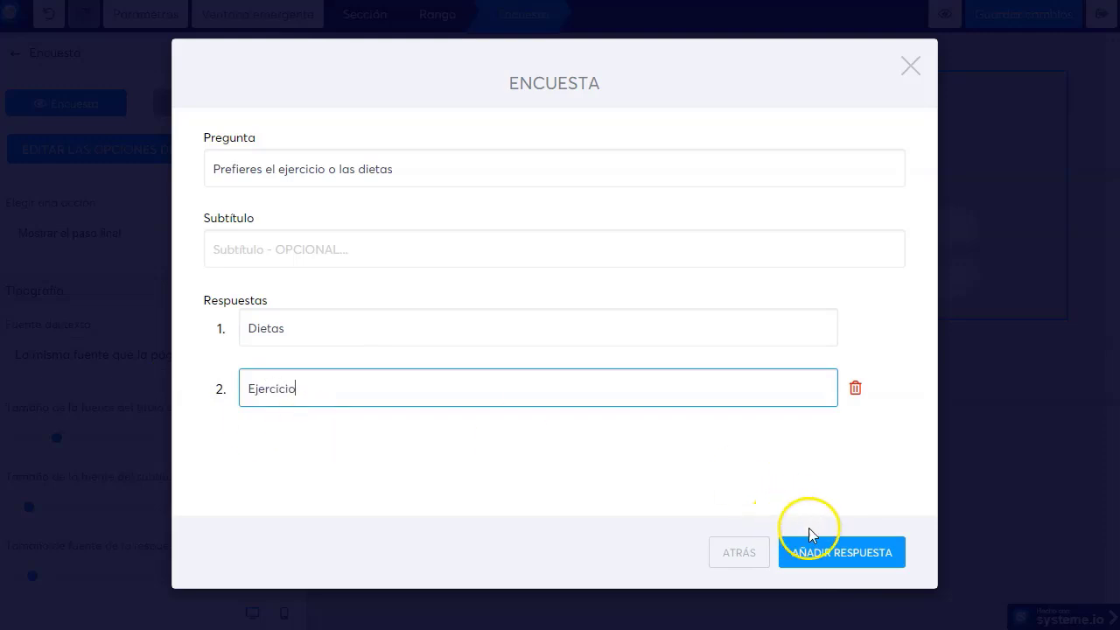
pyautogui.click(869, 553)
pyautogui.click(325, 451)
pyautogui.hotkey('ctrl', 'a')
pyautogui.write('Ninguna de las dos')
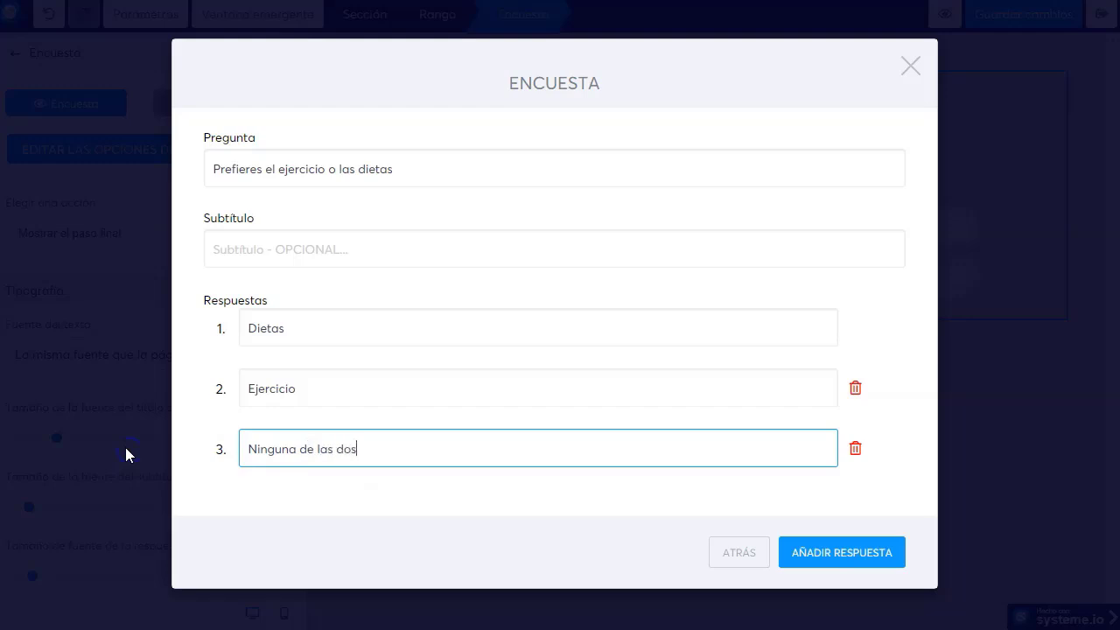
pyautogui.click(746, 555)
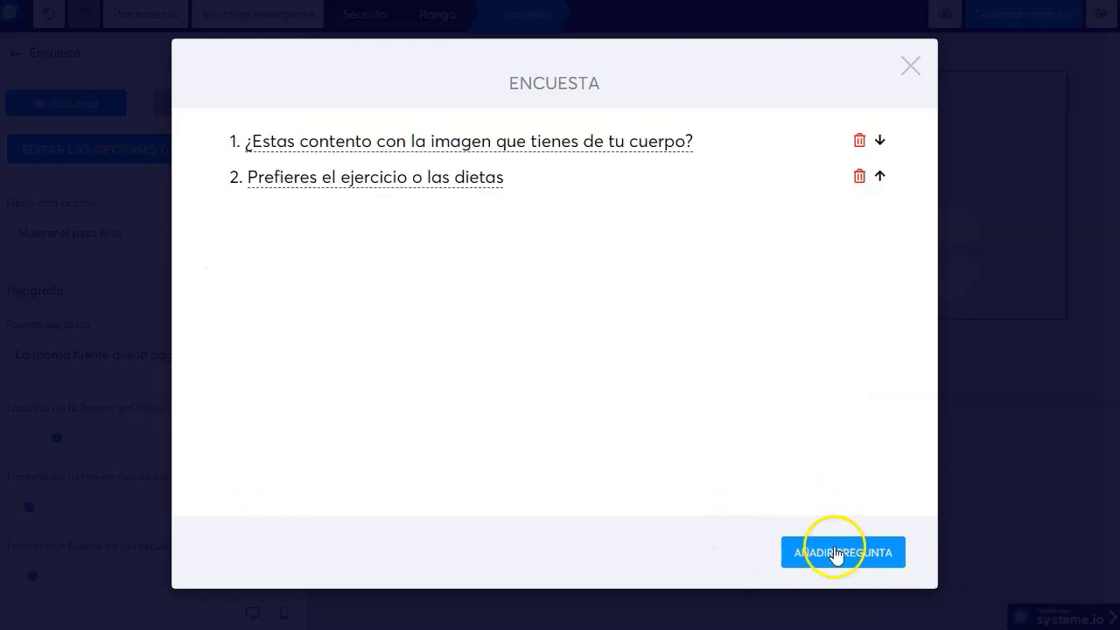
# - Add a third question reading "¿Has probado pastillas o suplementos para bajar de peso?"
pyautogui.click(835, 548)
pyautogui.click(340, 216)
pyautogui.click(322, 170)
pyautogui.moveTo(321, 169); pyautogui.dragTo(195, 175)
pyautogui.write('¿Has probado pastillas o supl')
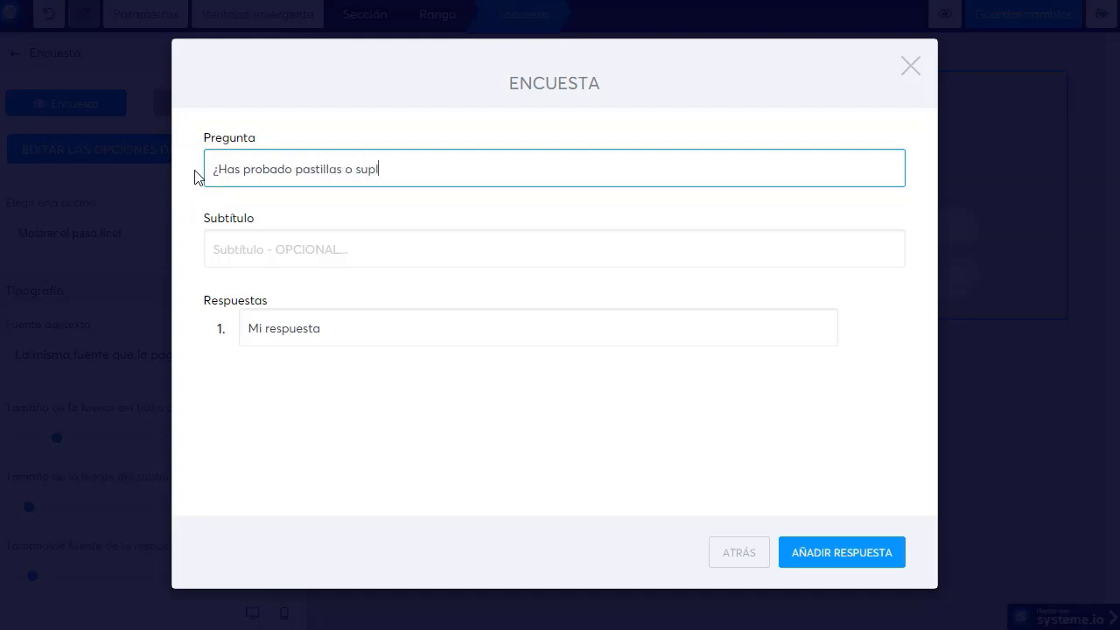
pyautogui.write('ementos para bajar')
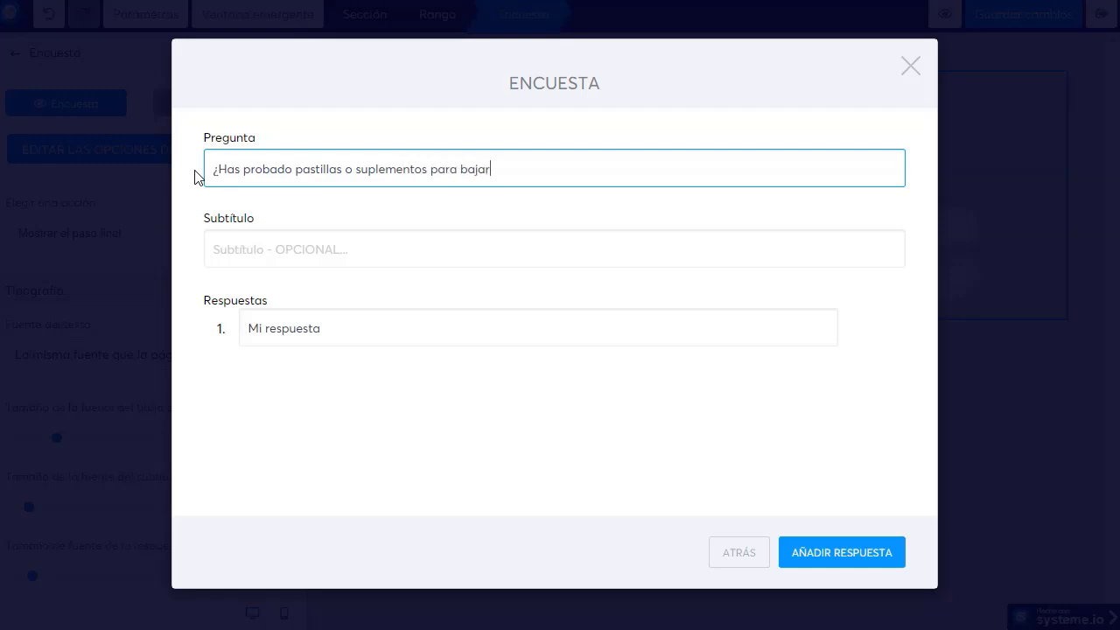
pyautogui.write(' de peso?')
# - Give the third question the answers "SI" and "NO" and return to the question list
pyautogui.click(251, 328)
pyautogui.write('Sí')
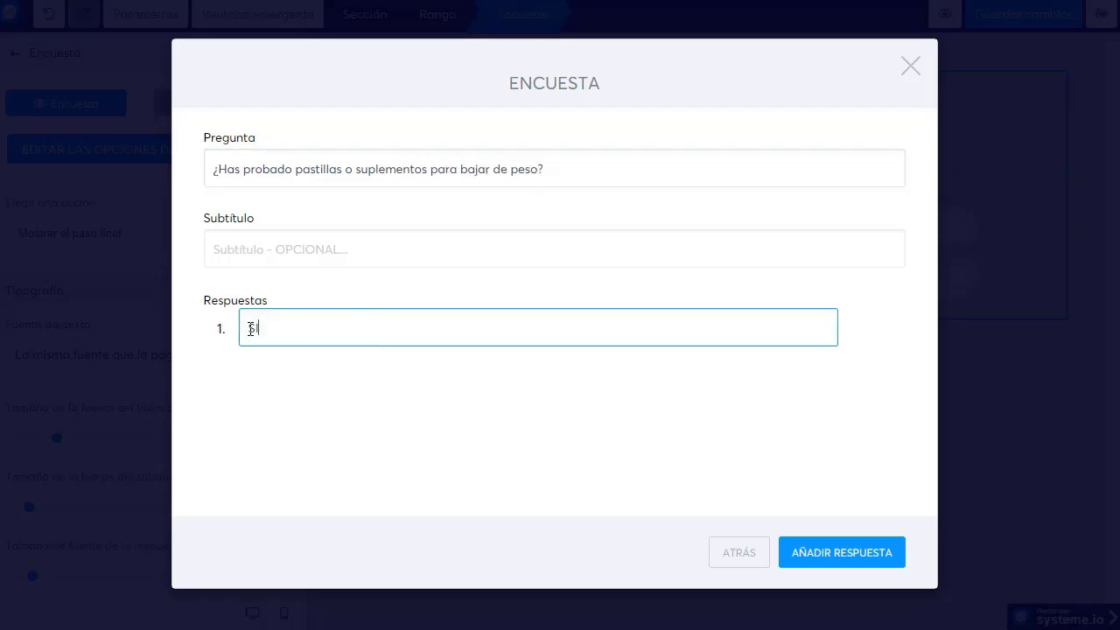
pyautogui.click(866, 560)
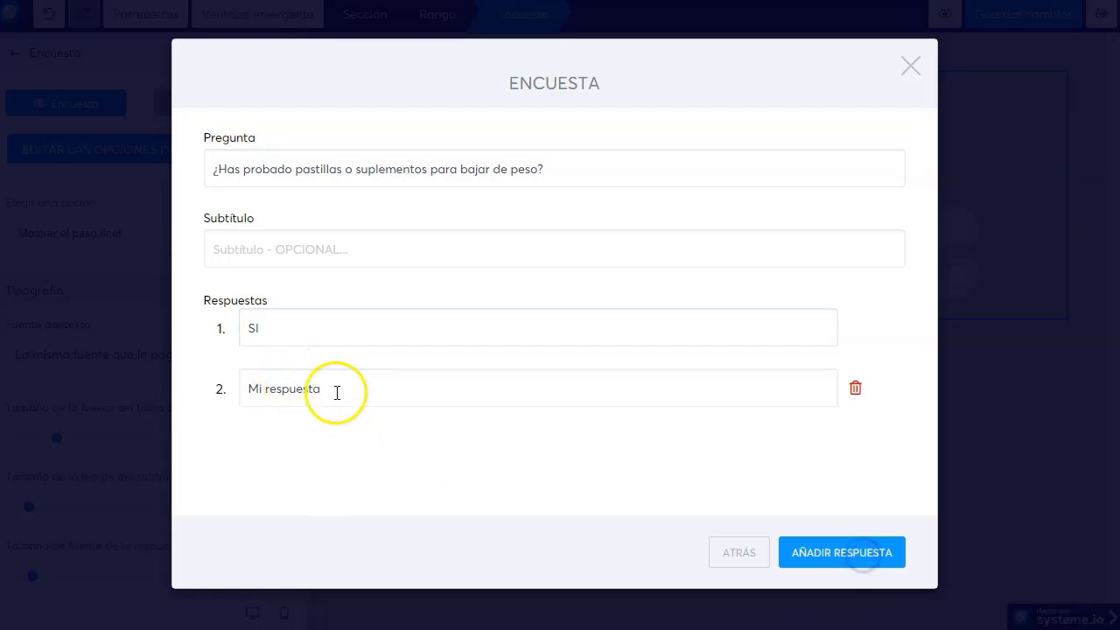
pyautogui.moveTo(335, 392); pyautogui.dragTo(193, 391)
pyautogui.write('NO')
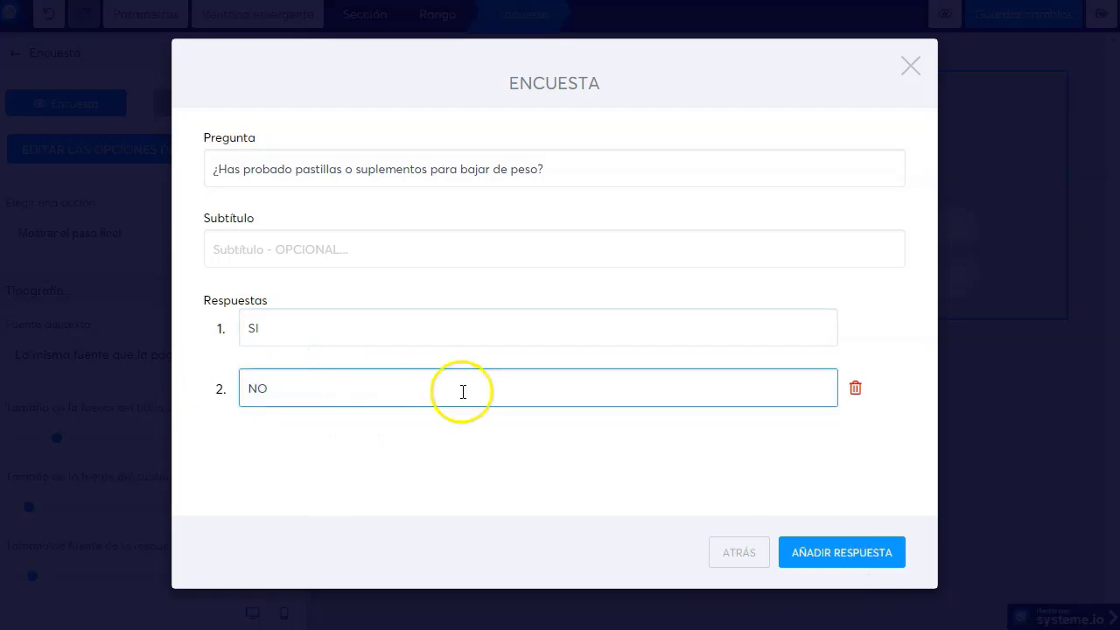
pyautogui.click(737, 552)
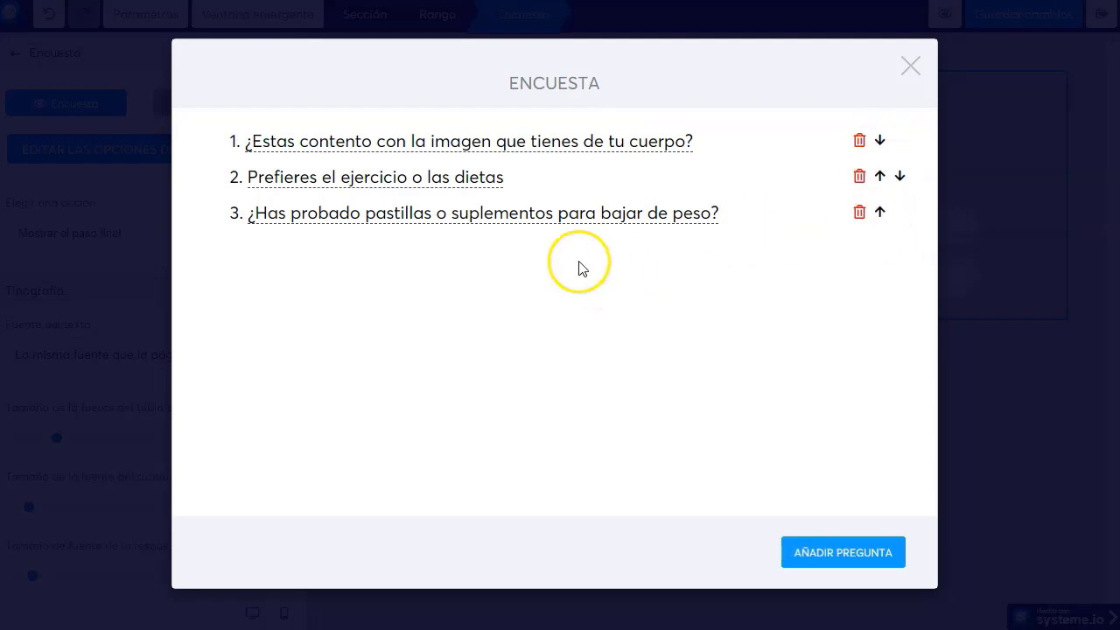
# - Move the first question below the second and restore the original question order
pyautogui.click(880, 142)
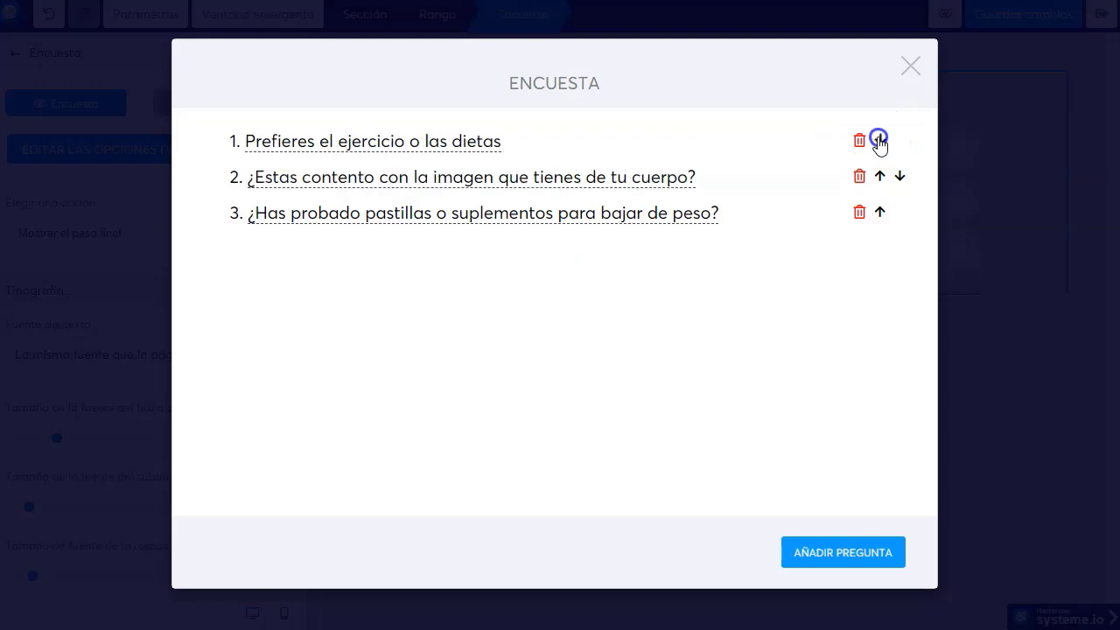
pyautogui.click(879, 141)
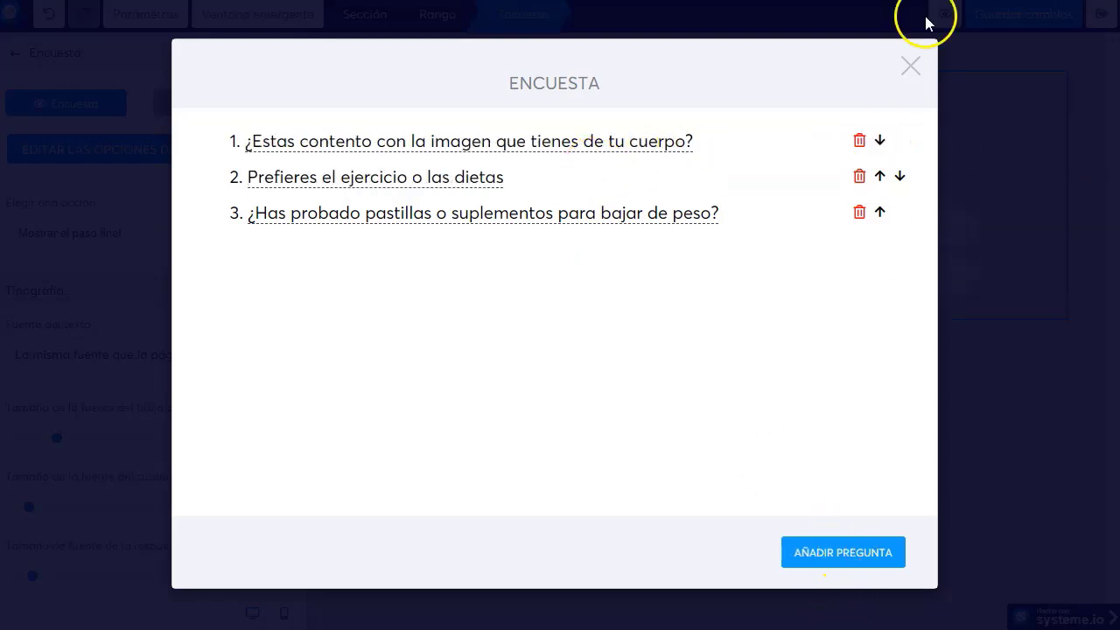
# - Close the survey question list and add a text element below the survey
pyautogui.click(908, 74)
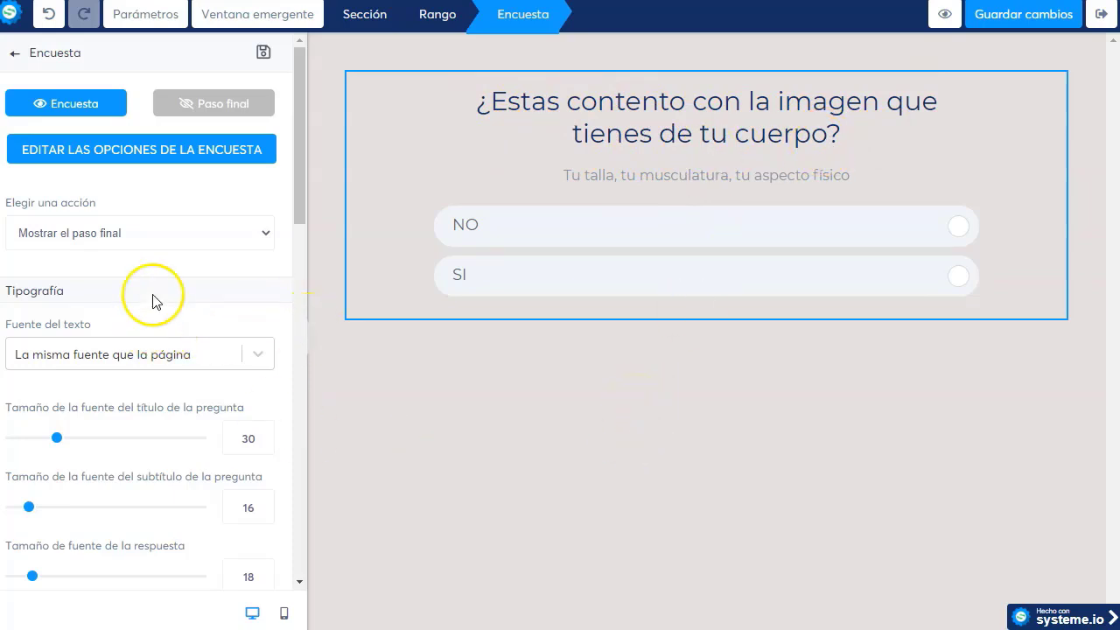
pyautogui.click(12, 60)
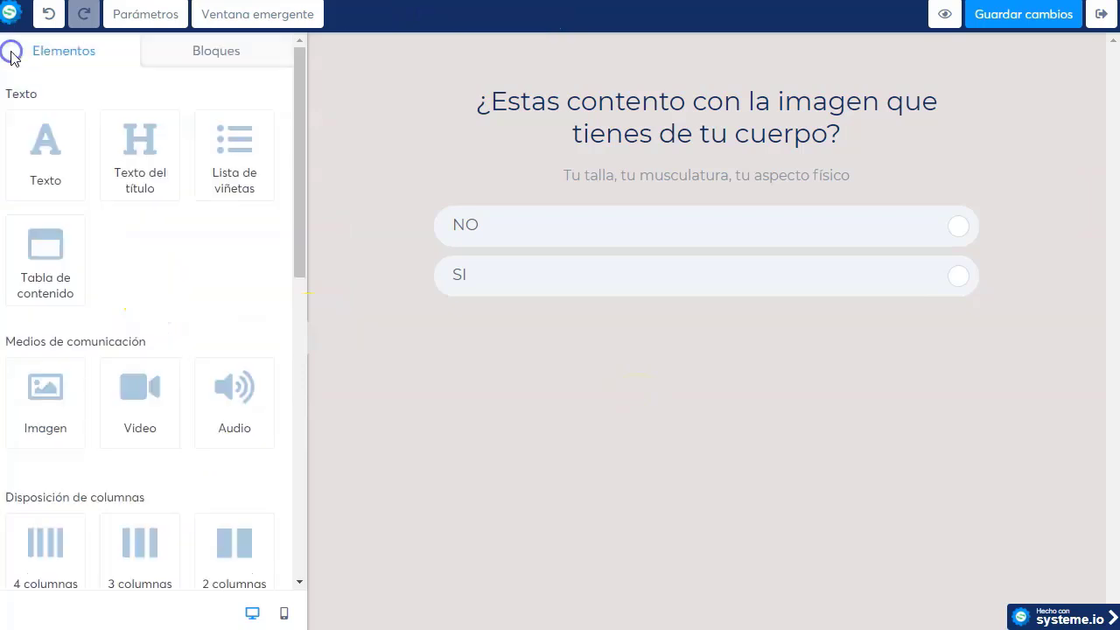
pyautogui.moveTo(47, 145); pyautogui.dragTo(716, 428)
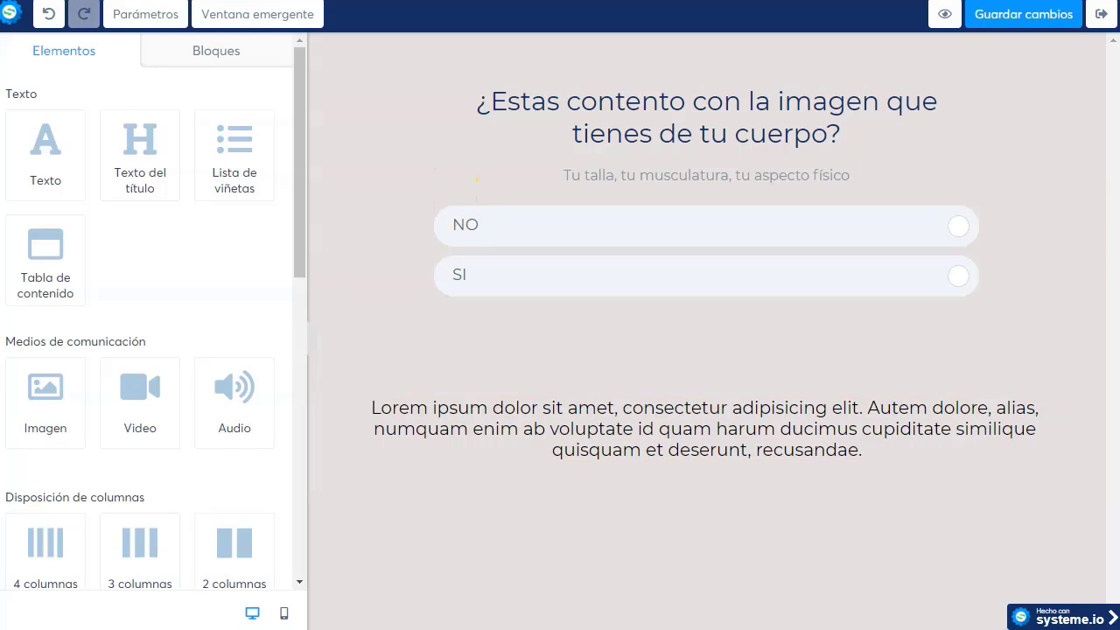
# - Replace the new text's placeholder with the Facebook disclaimer beginning "Este sitio no es parte del sitio web de FacebookTM o de FacebookTM Inc."
pyautogui.click(731, 431)
pyautogui.doubleClick(731, 431)
pyautogui.click(802, 450)
pyautogui.moveTo(863, 450); pyautogui.dragTo(389, 401)
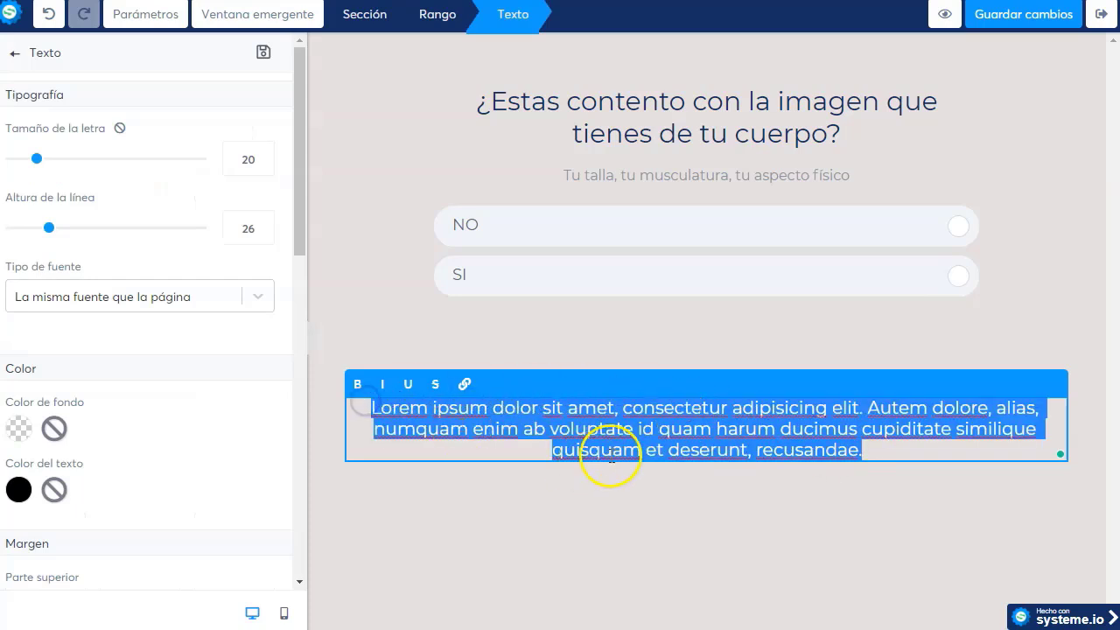
pyautogui.write('Este sitio no es parte del sitio web de FacebookTM o de FacebookTM  Inc. y no está de ninguna manera respaldado por FacebookTM. FacebookTM  es una marca registrada de FacebookTM, Inc..')
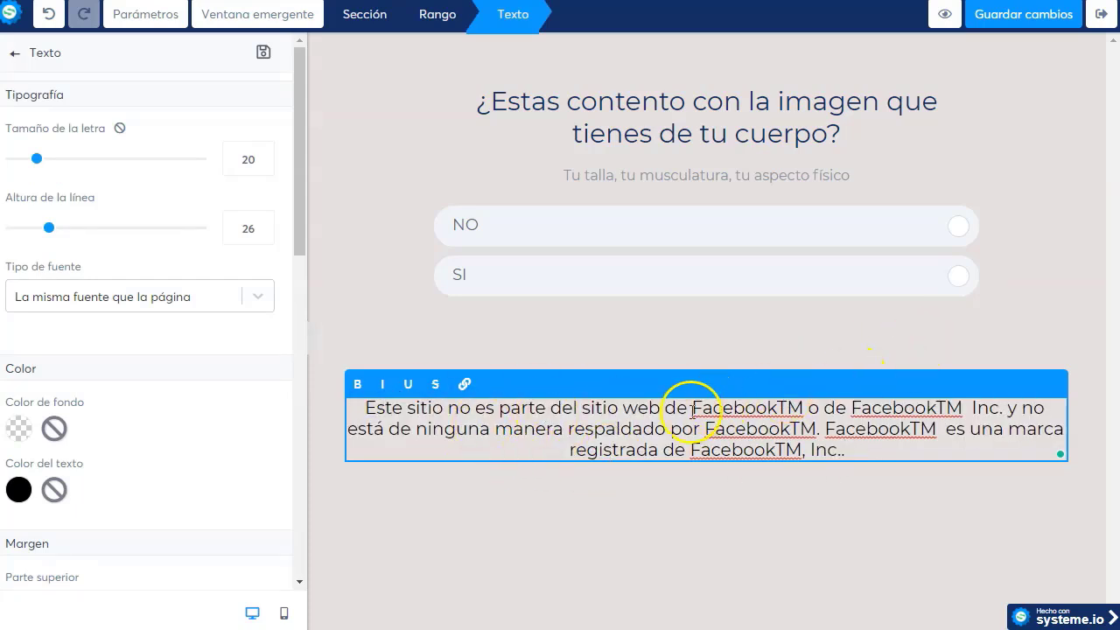
# - Insert a space between "Facebook" and "TM" in all five mentions within the disclaimer text
pyautogui.moveTo(779, 407); pyautogui.dragTo(801, 407)
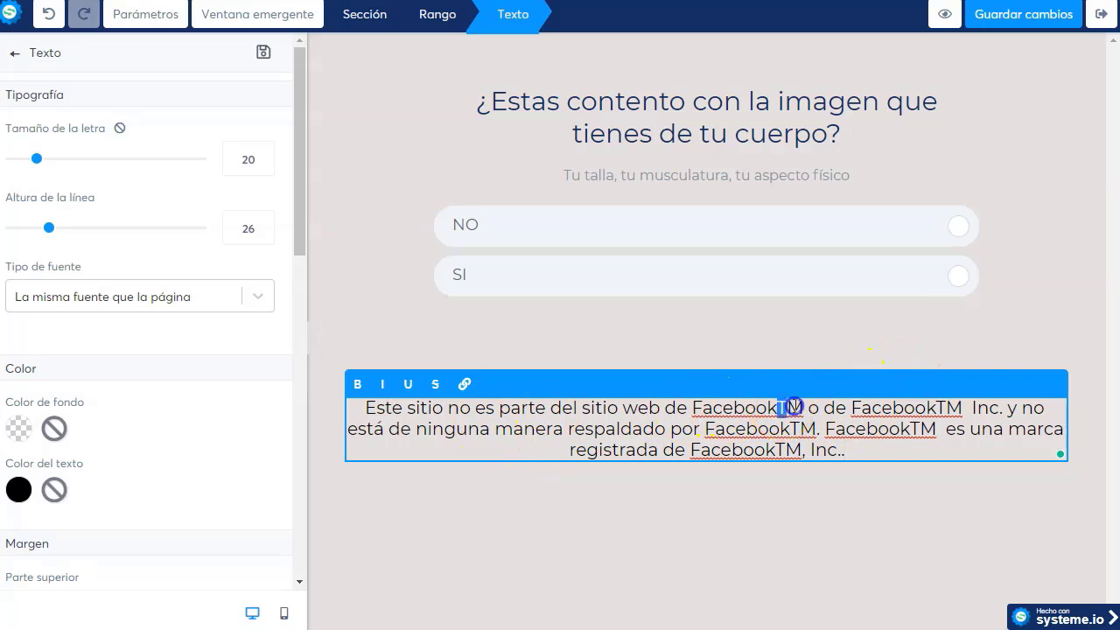
pyautogui.click(776, 408)
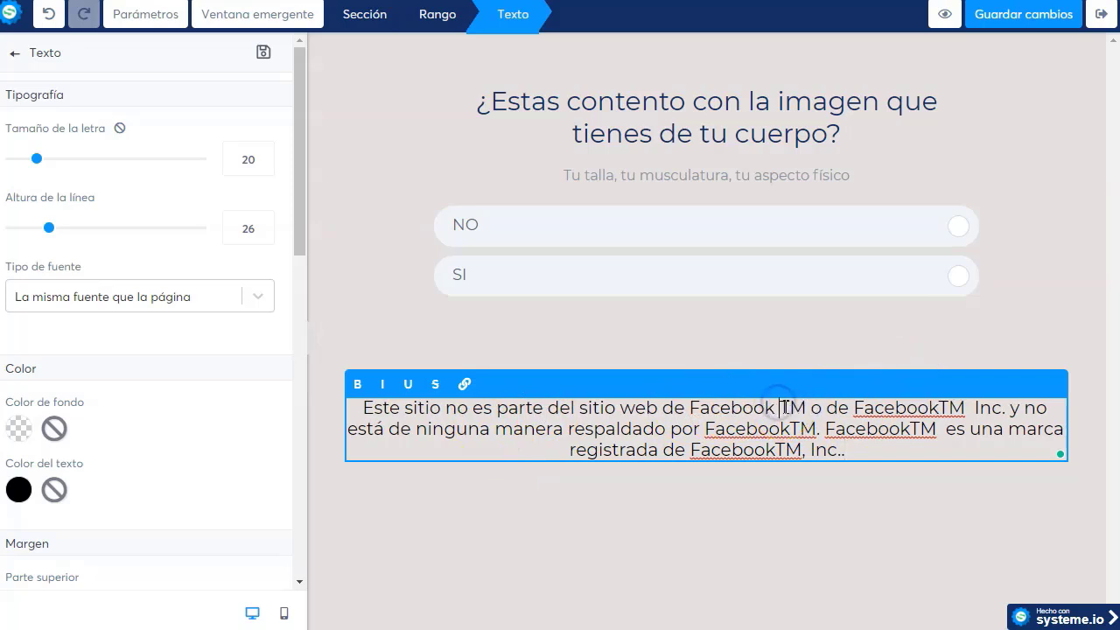
pyautogui.moveTo(944, 408); pyautogui.dragTo(966, 407)
pyautogui.click(941, 408)
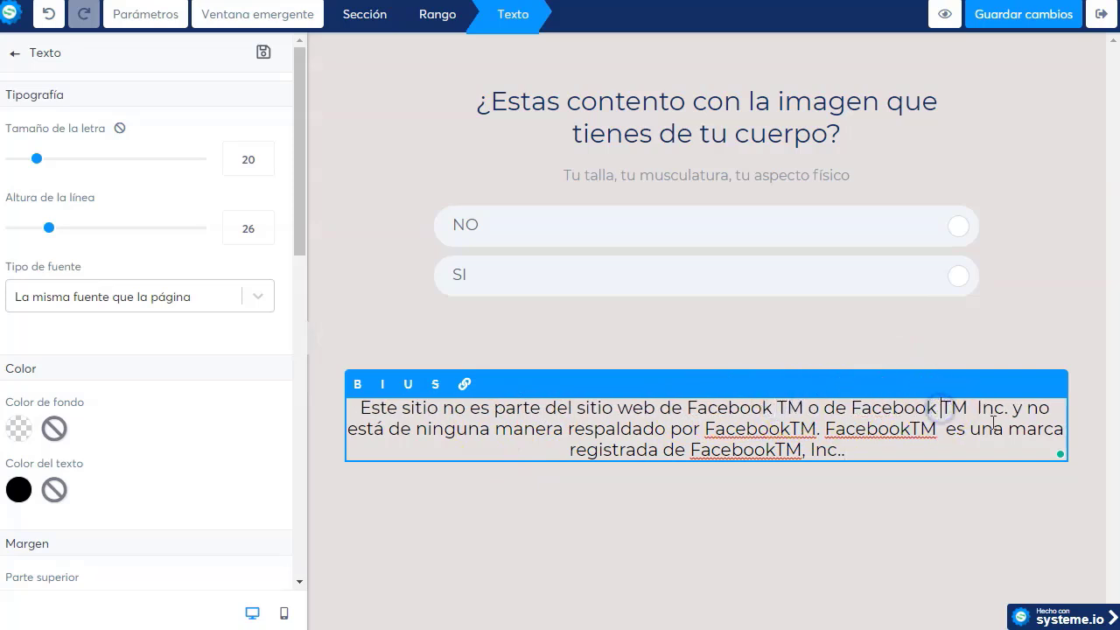
pyautogui.click(790, 428)
pyautogui.click(943, 428)
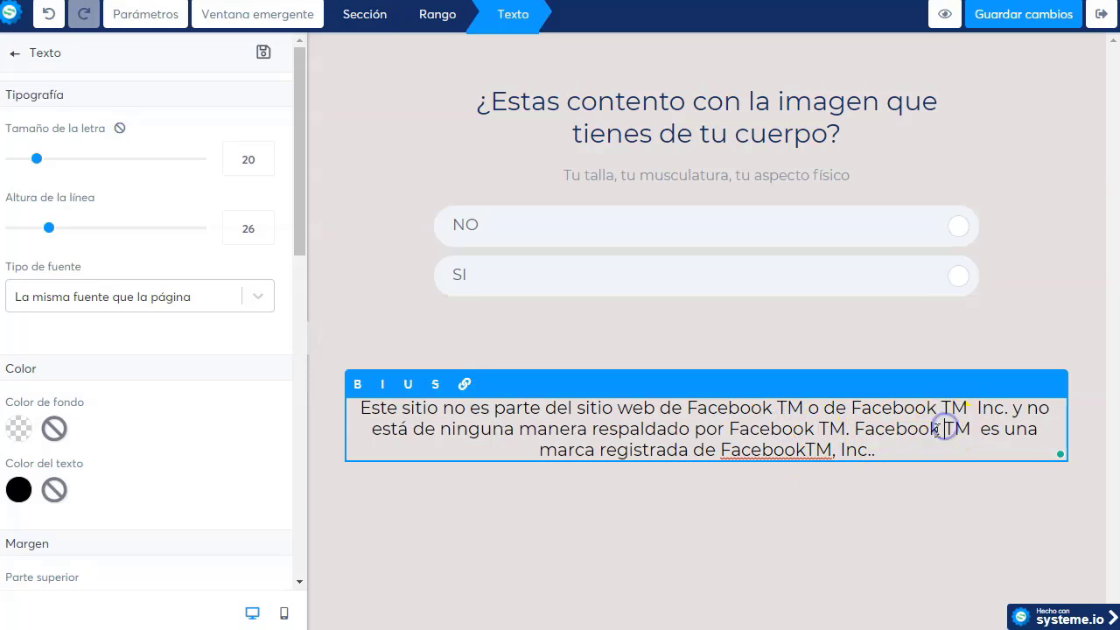
pyautogui.click(807, 449)
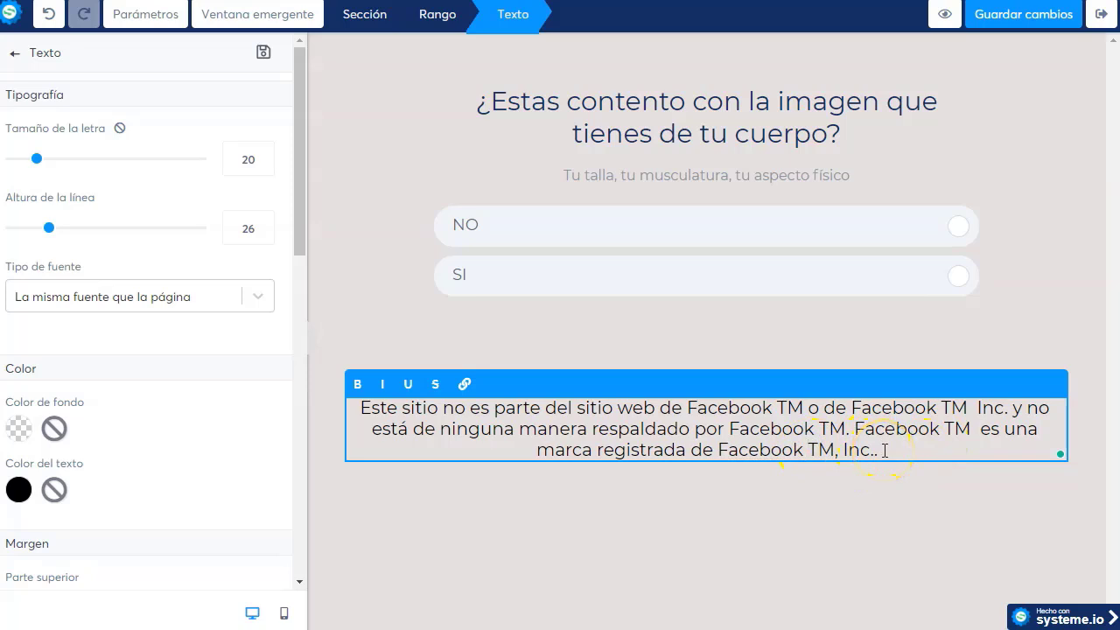
# - Set the font size of the whole disclaimer text to 12
pyautogui.moveTo(890, 448); pyautogui.dragTo(343, 407)
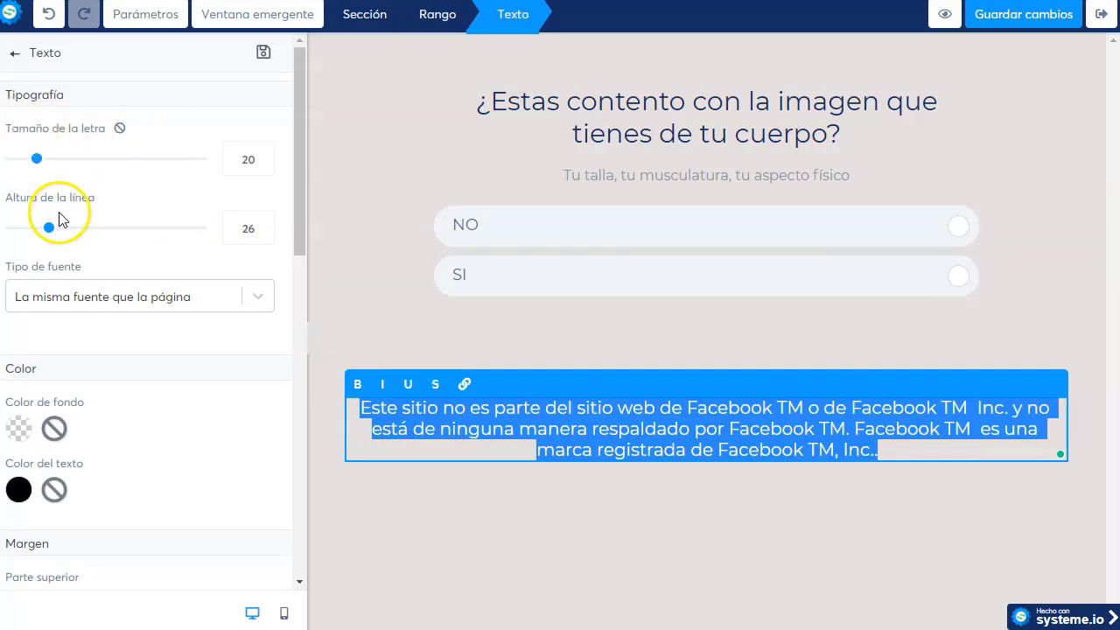
pyautogui.click(242, 159)
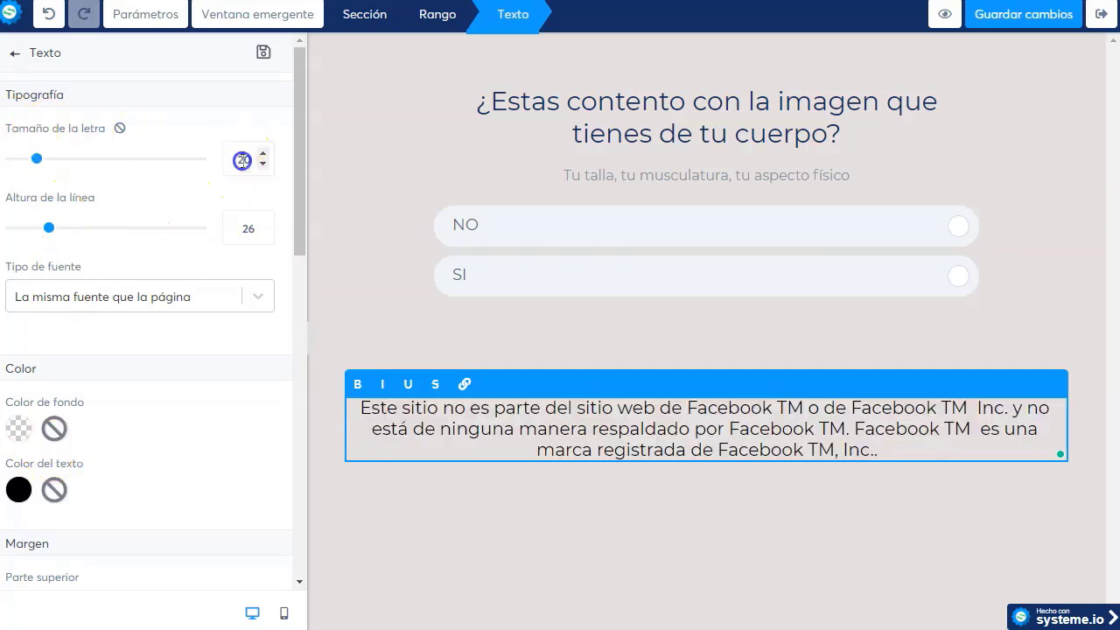
pyautogui.moveTo(235, 160)
pyautogui.mouseDown()
pyautogui.moveTo(263, 163)
pyautogui.moveTo(224, 161)
pyautogui.mouseUp()
pyautogui.write('1')
pyautogui.write('12')
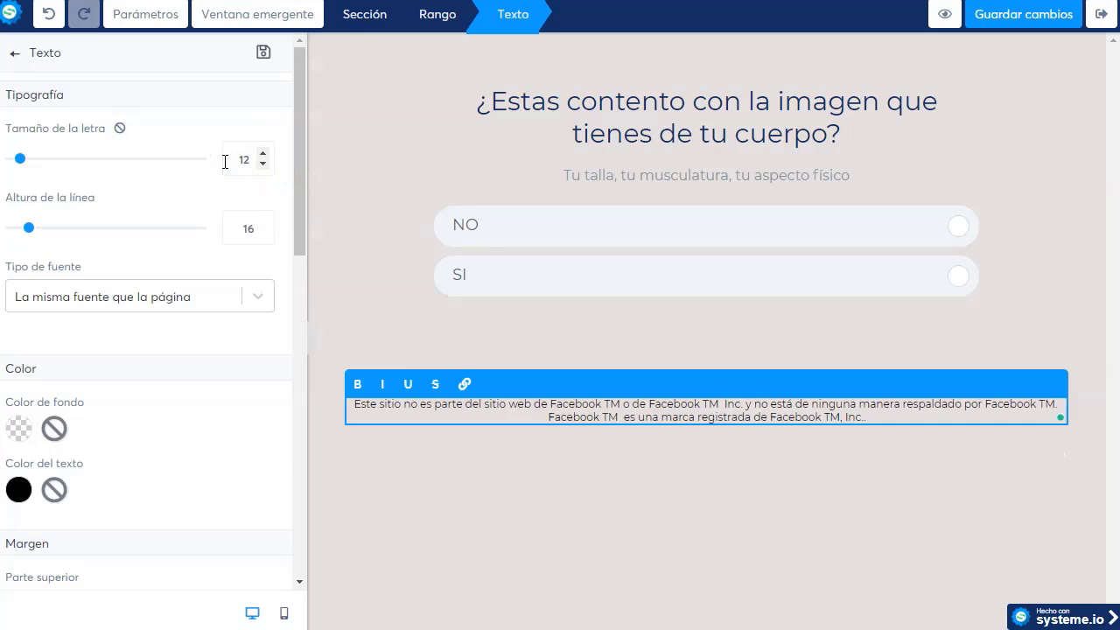
pyautogui.click(712, 464)
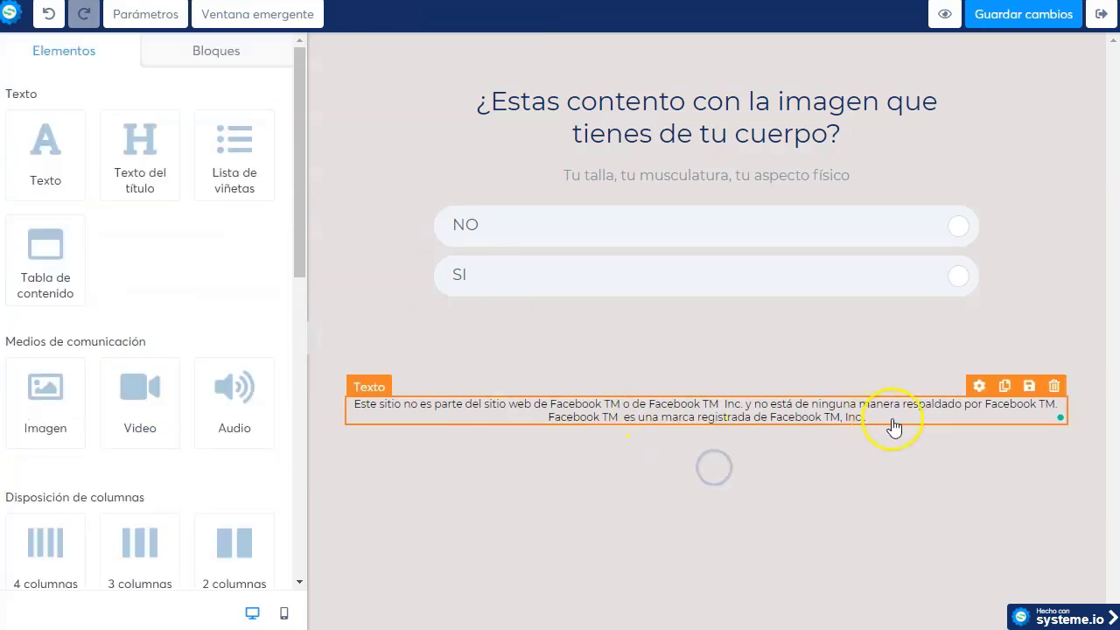
# - Set the disclaimer text's top margin to 80 to push it further below the survey
pyautogui.click(980, 386)
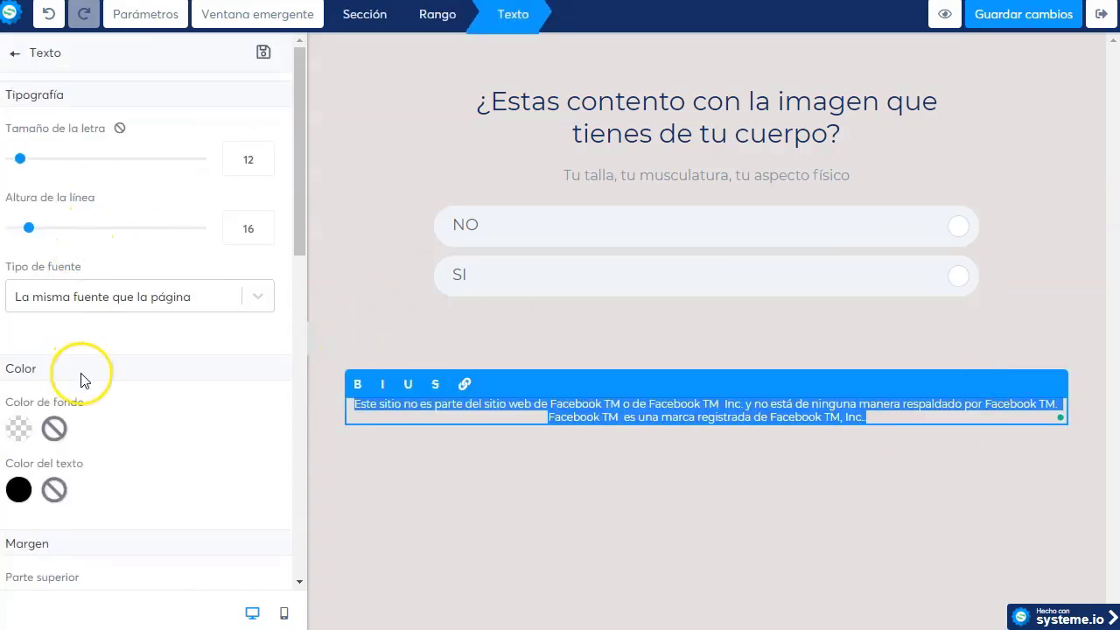
pyautogui.scroll(-4, 82, 385)
pyautogui.scroll(1, 85, 393)
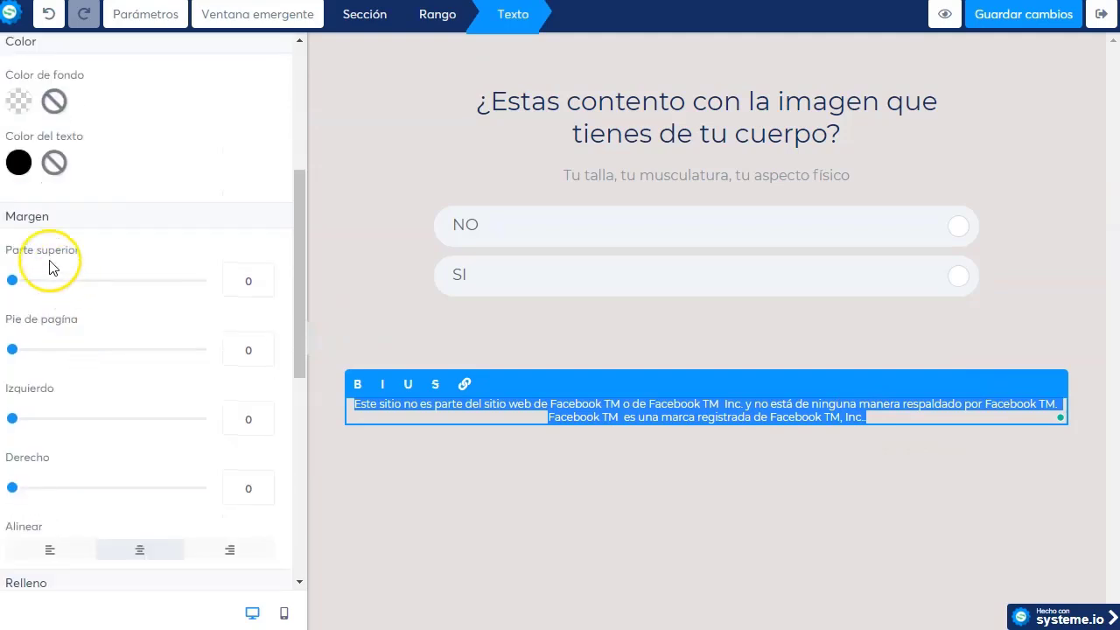
pyautogui.click(241, 282)
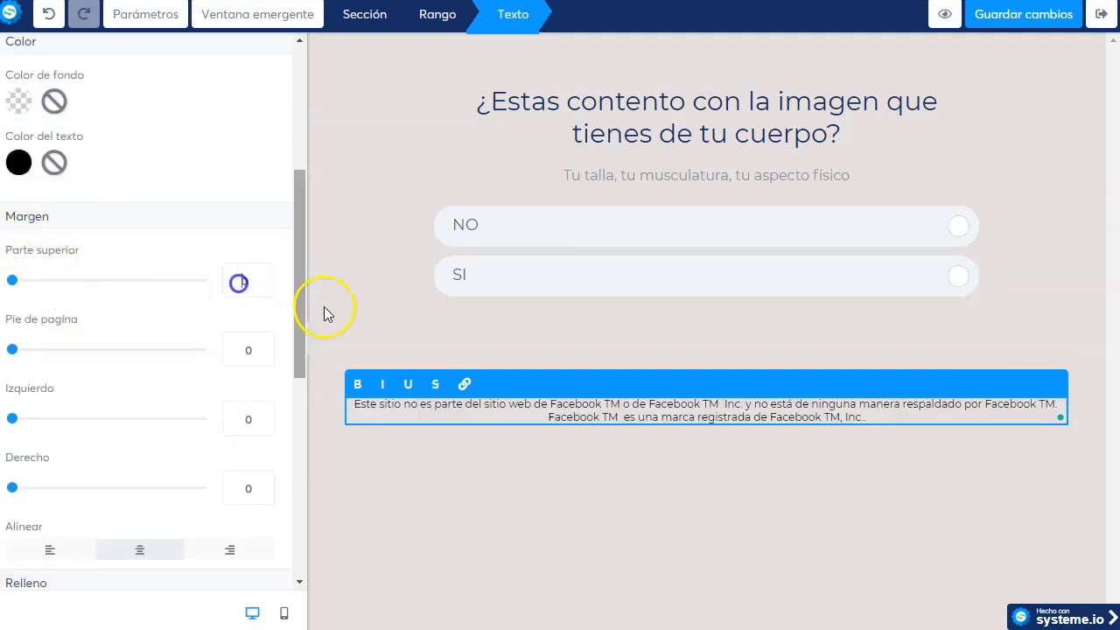
pyautogui.write('5')
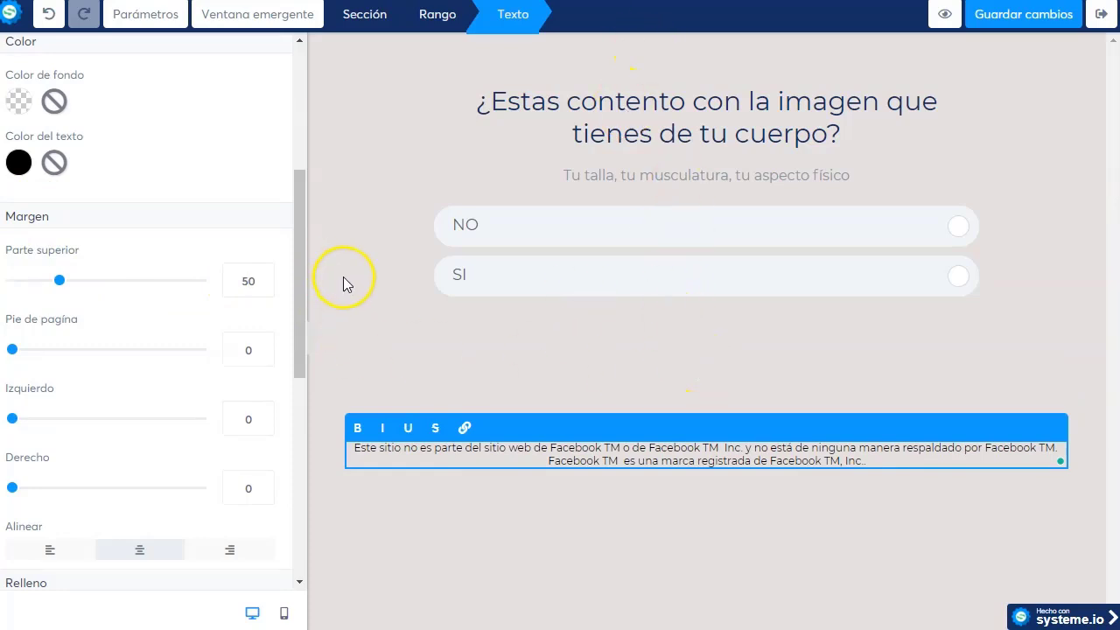
pyautogui.press('BackSpace')
pyautogui.write('8')
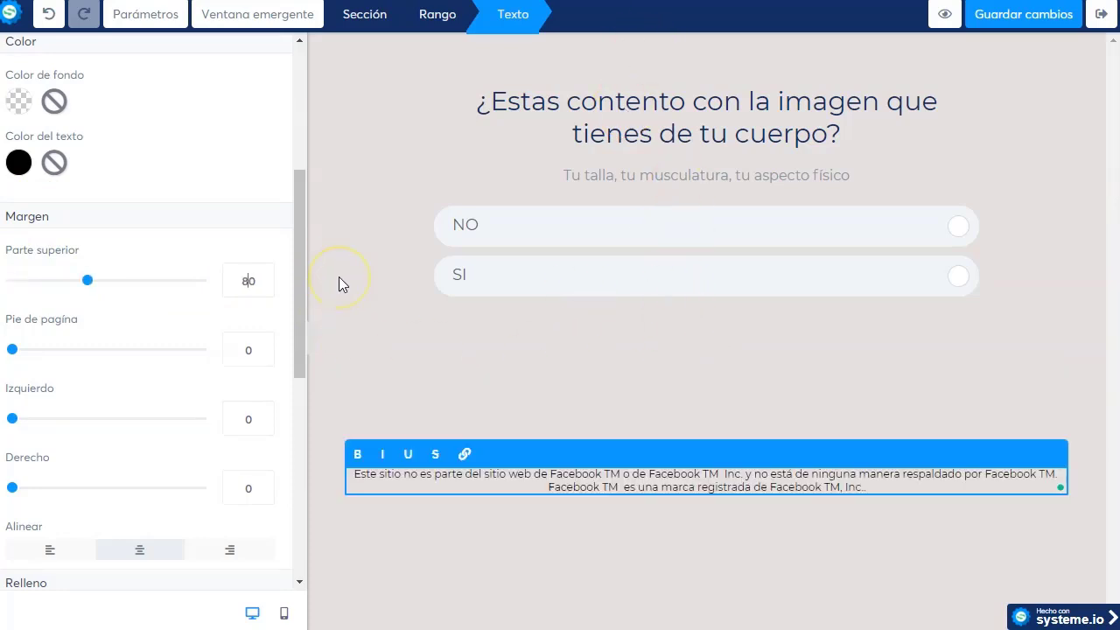
pyautogui.click(635, 387)
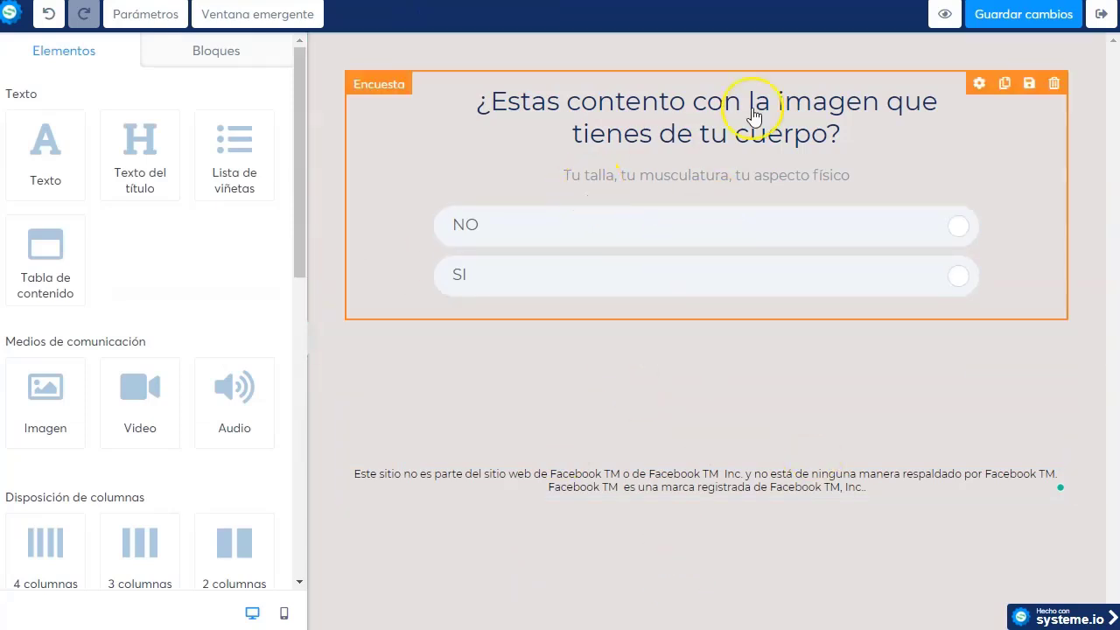
# - Show the survey's final step and retitle its form "Pon tus datos aquí abajo para enviarte el video exclusivo para tus características"
pyautogui.click(976, 86)
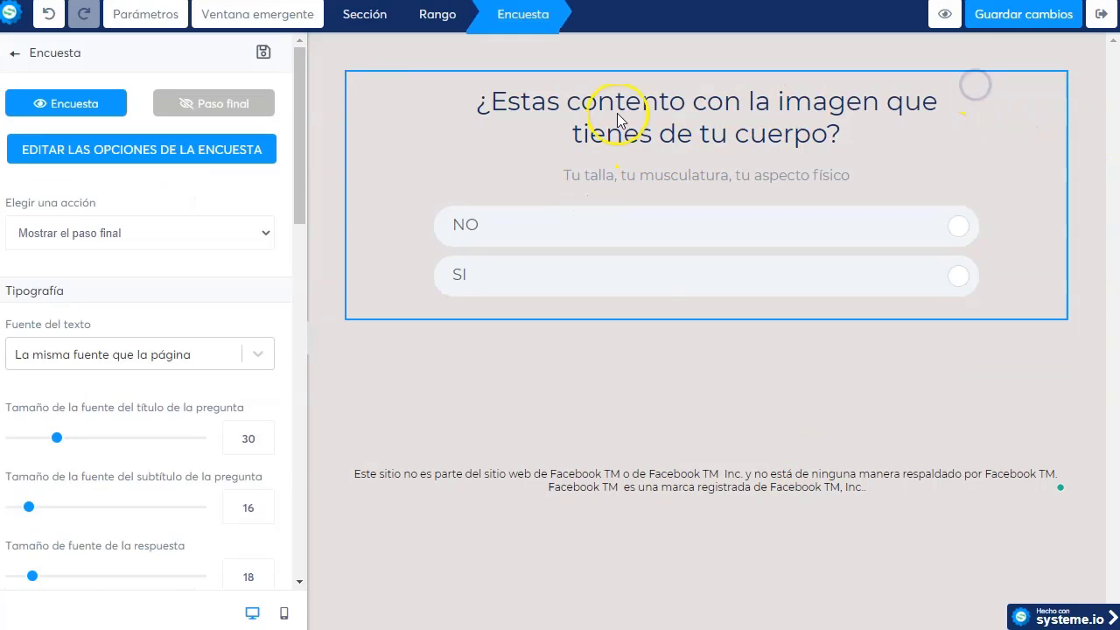
pyautogui.click(200, 105)
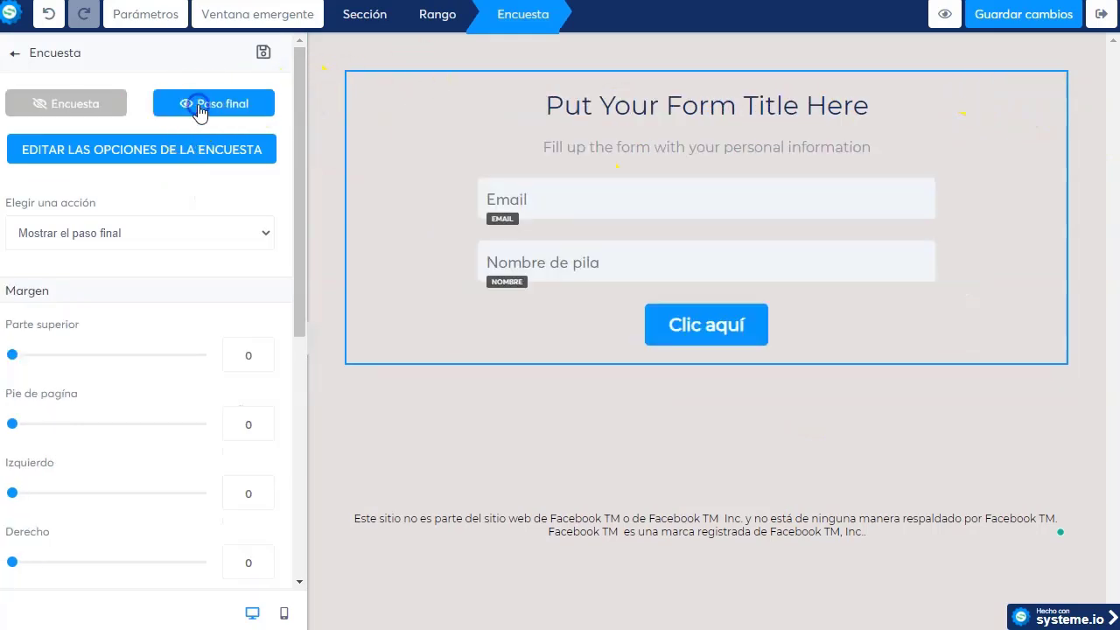
pyautogui.click(615, 105)
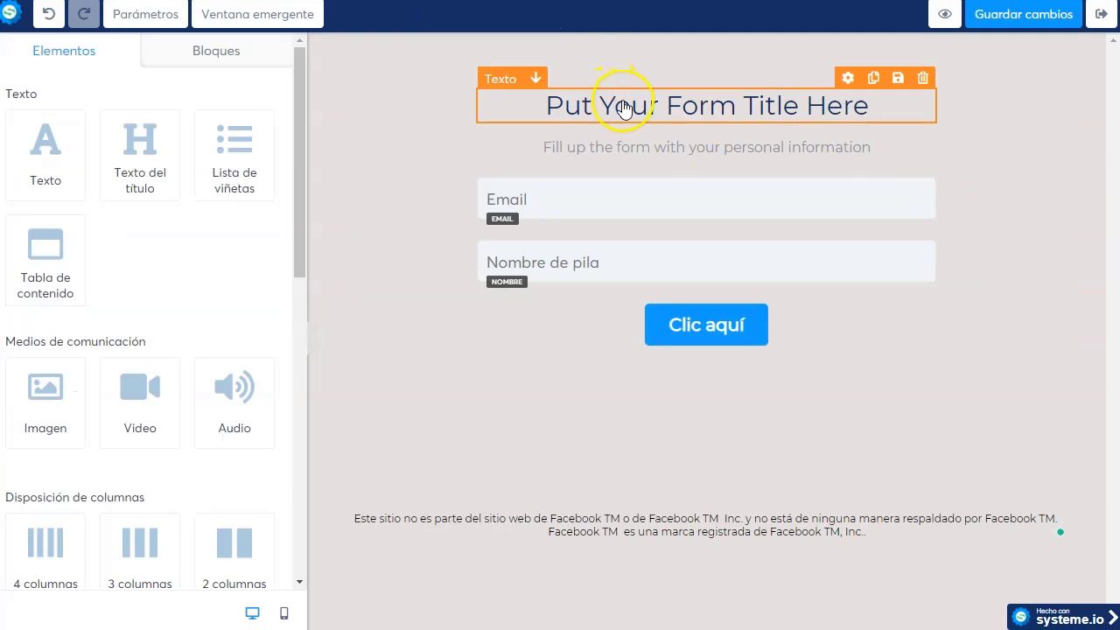
pyautogui.click(848, 78)
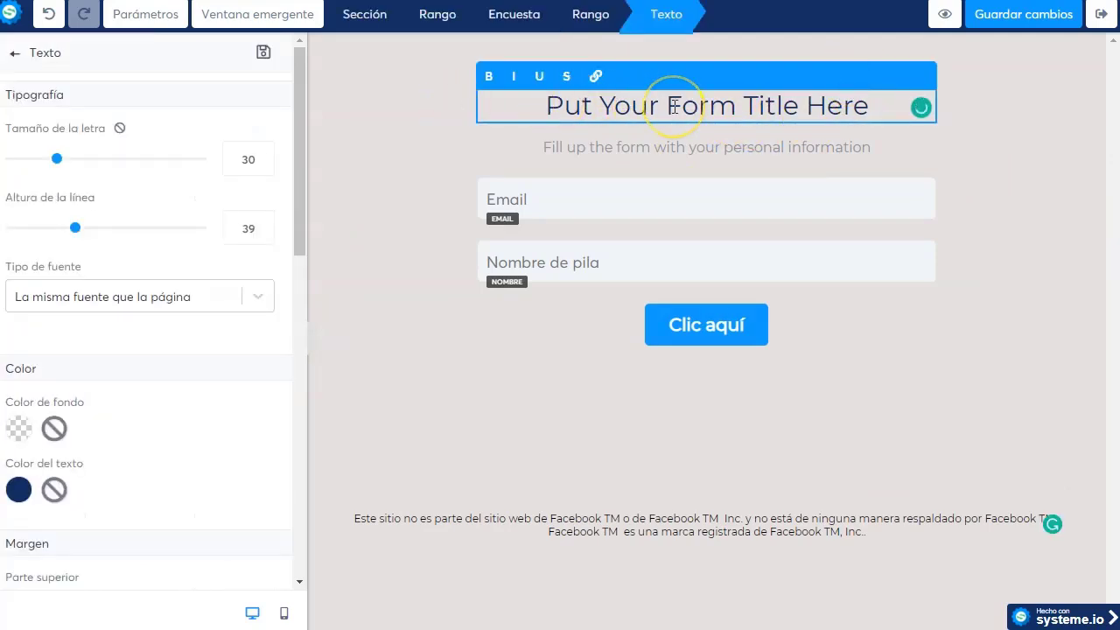
pyautogui.hotkey('ctrl', 'a')
pyautogui.write('Pons tu')
pyautogui.press('BackSpace')
pyautogui.press('BackSpace')
pyautogui.press('BackSpace')
pyautogui.press('BackSpace')
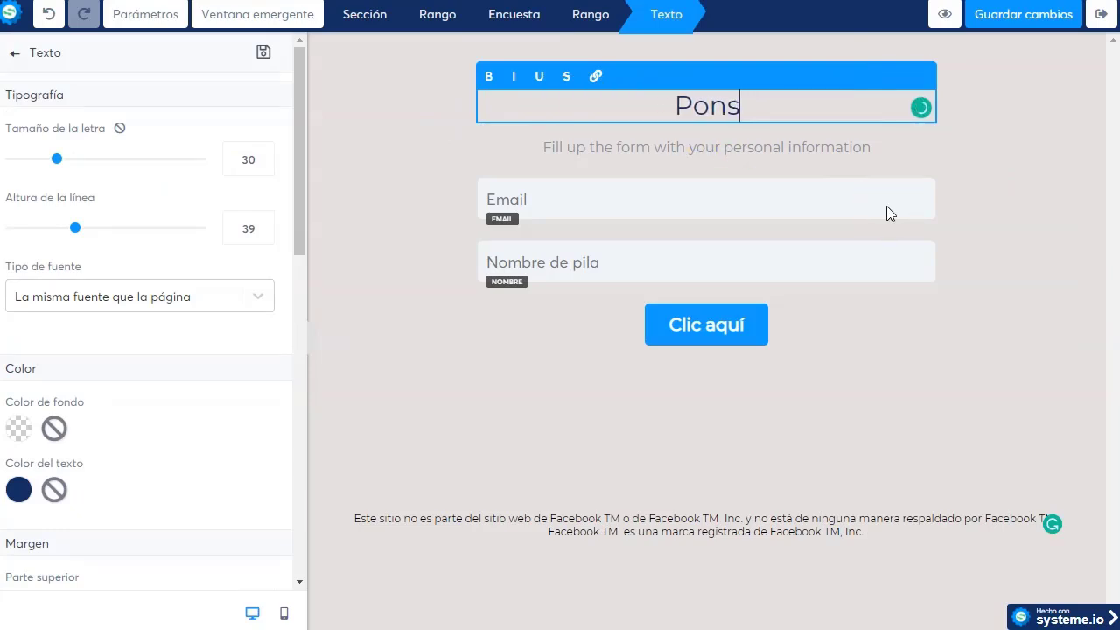
pyautogui.write('tus day')
pyautogui.press('BackSpace')
pyautogui.write('tos aqui abajo para')
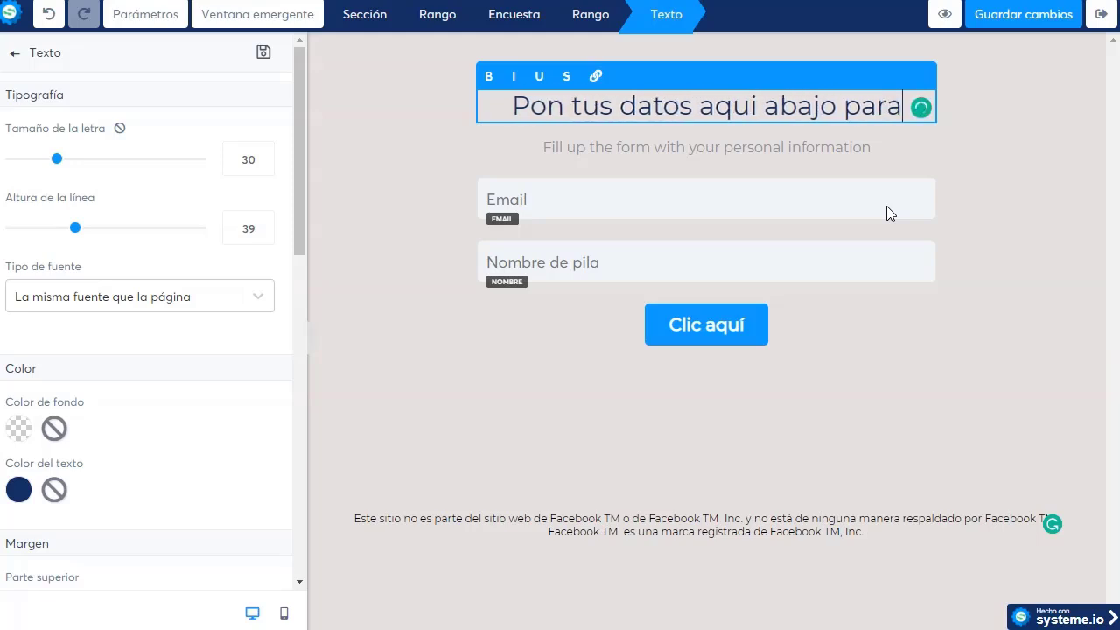
pyautogui.write(' enviarte ')
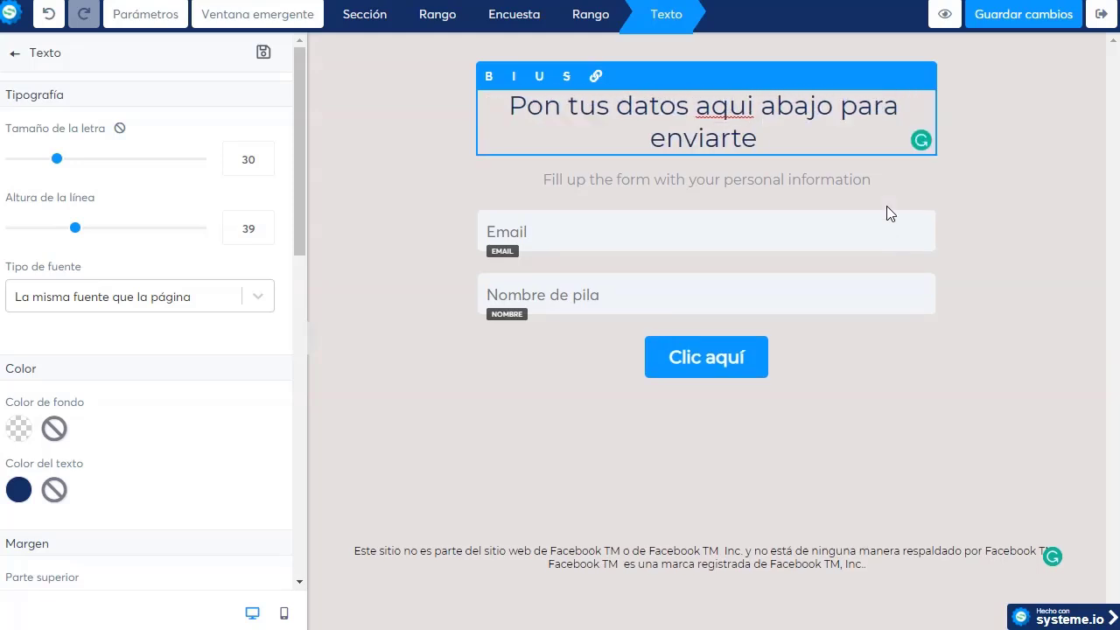
pyautogui.write('el video ')
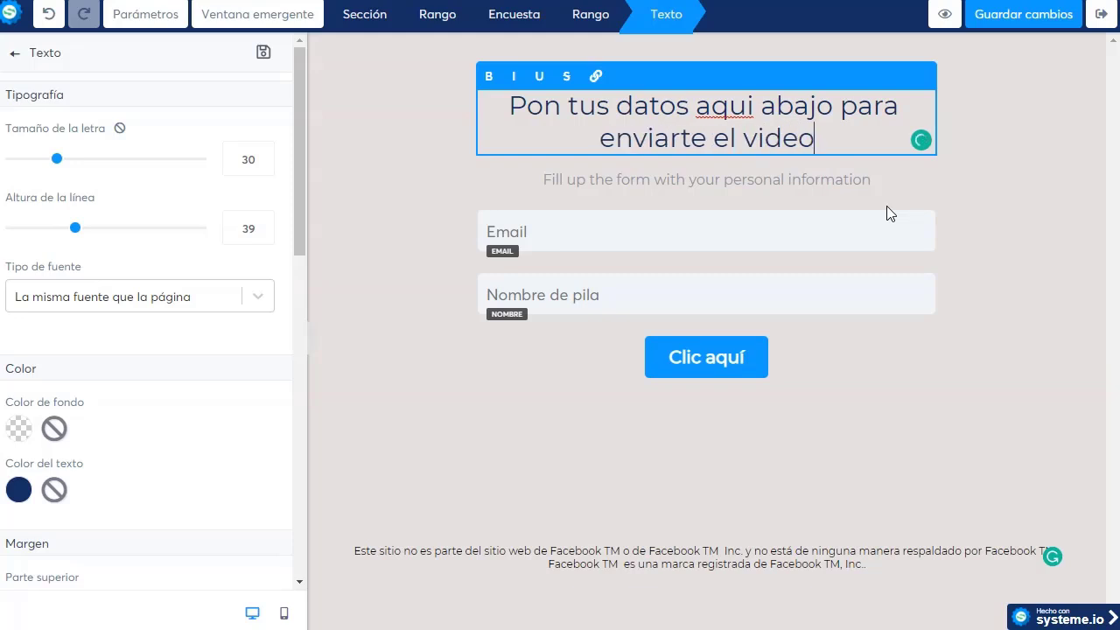
pyautogui.write('exclusivo para t')
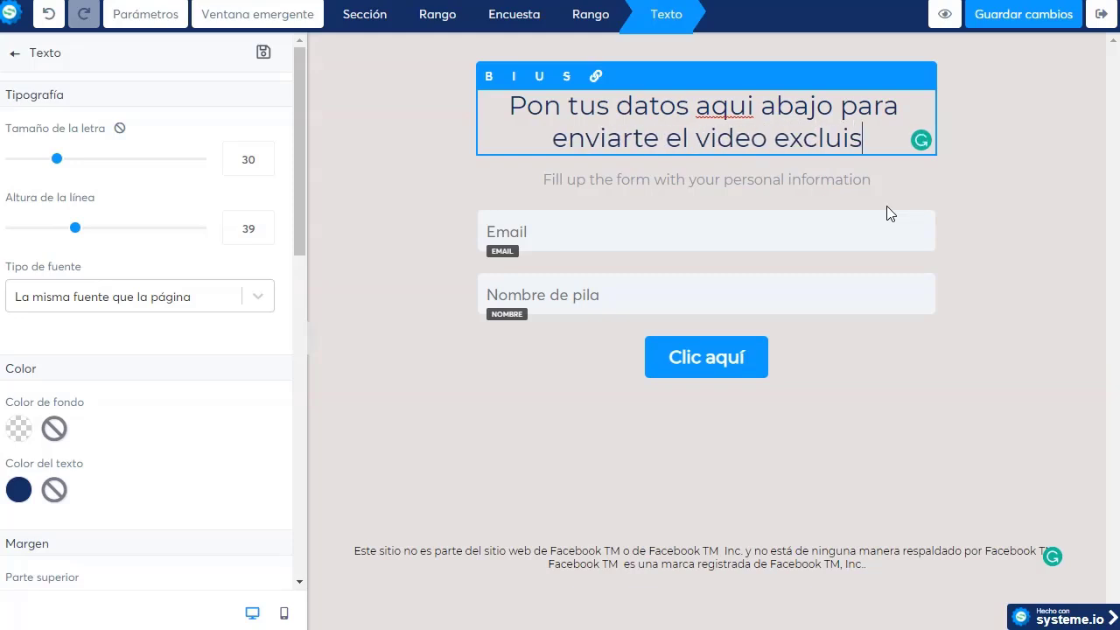
pyautogui.write('us característi')
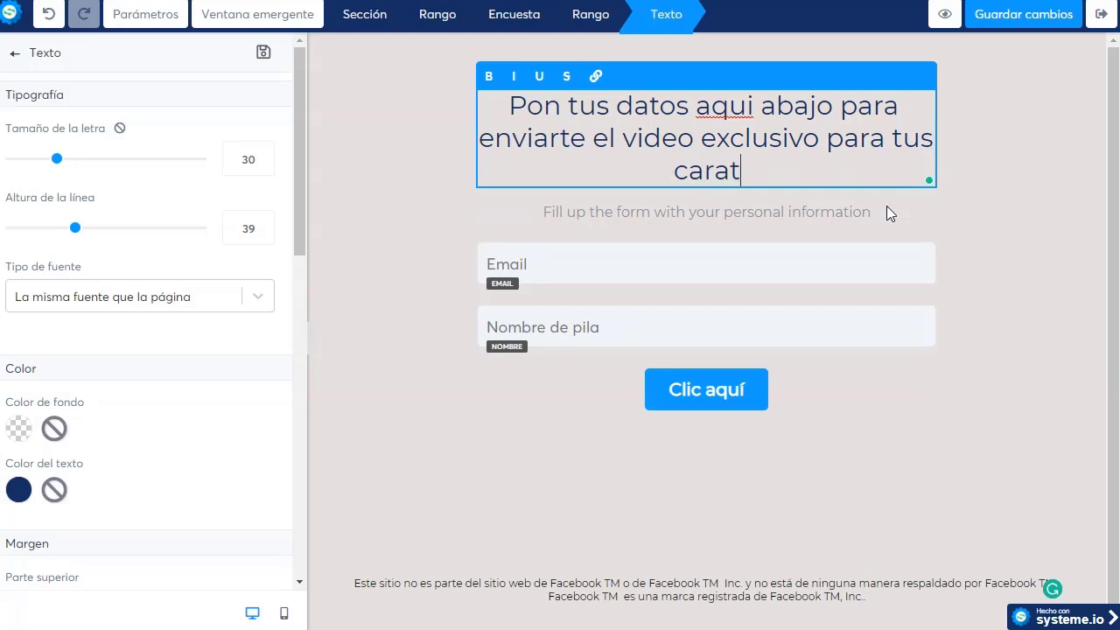
pyautogui.write('cas')
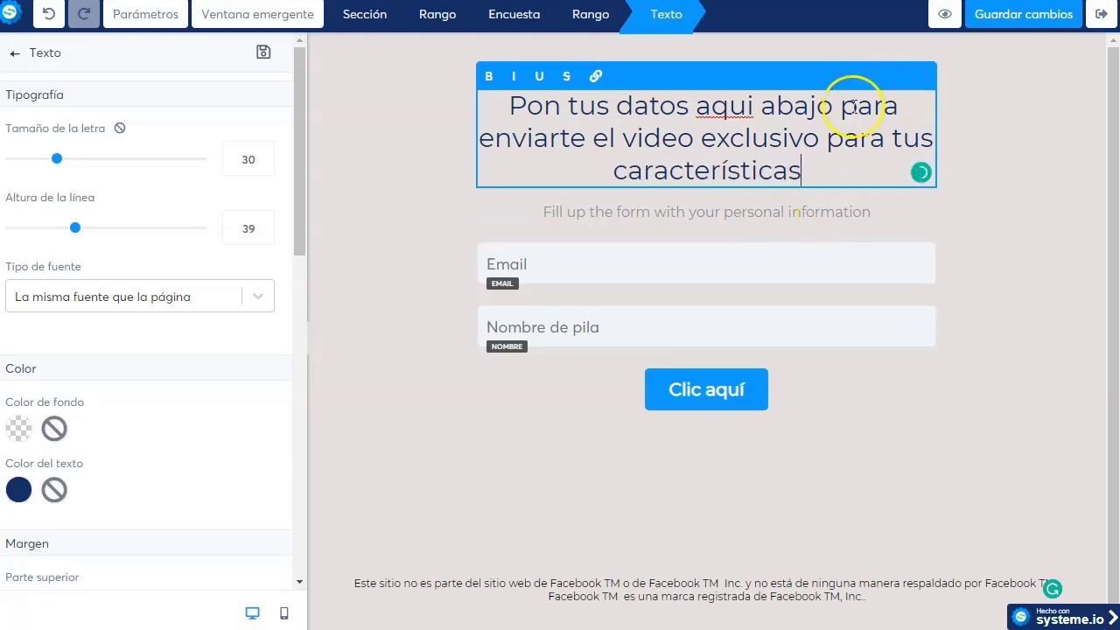
pyautogui.press('BackSpace')
pyautogui.write('í')
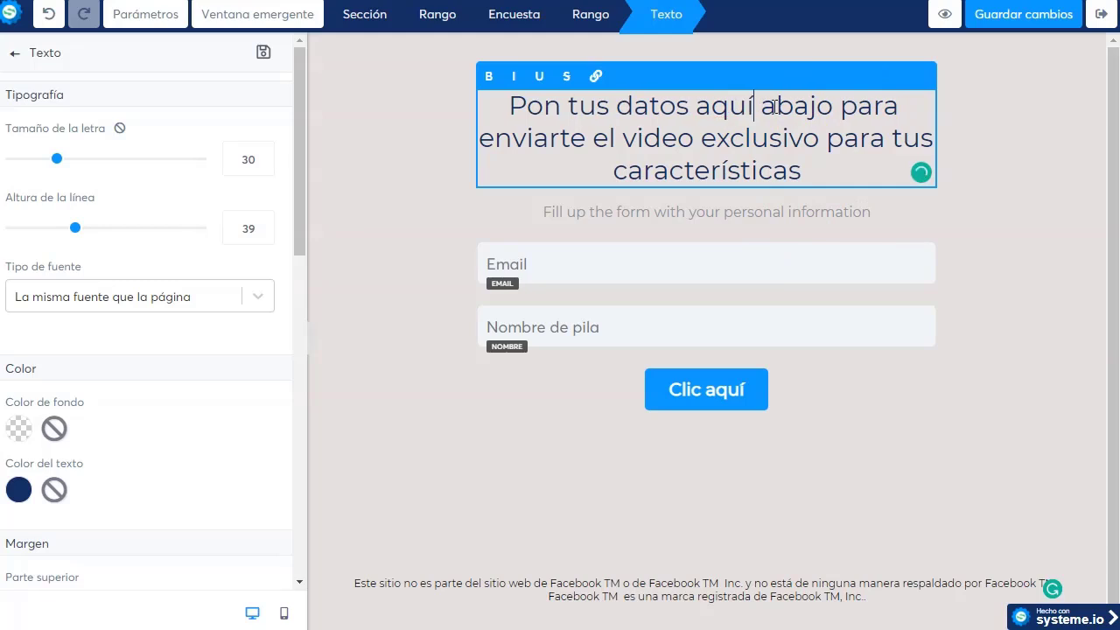
# - Replace the subtitle below the form title with "rellena con tus datos personales"
pyautogui.click(639, 214)
pyautogui.click(638, 214)
pyautogui.hotkey('ctrl', 'a')
pyautogui.write('rekl')
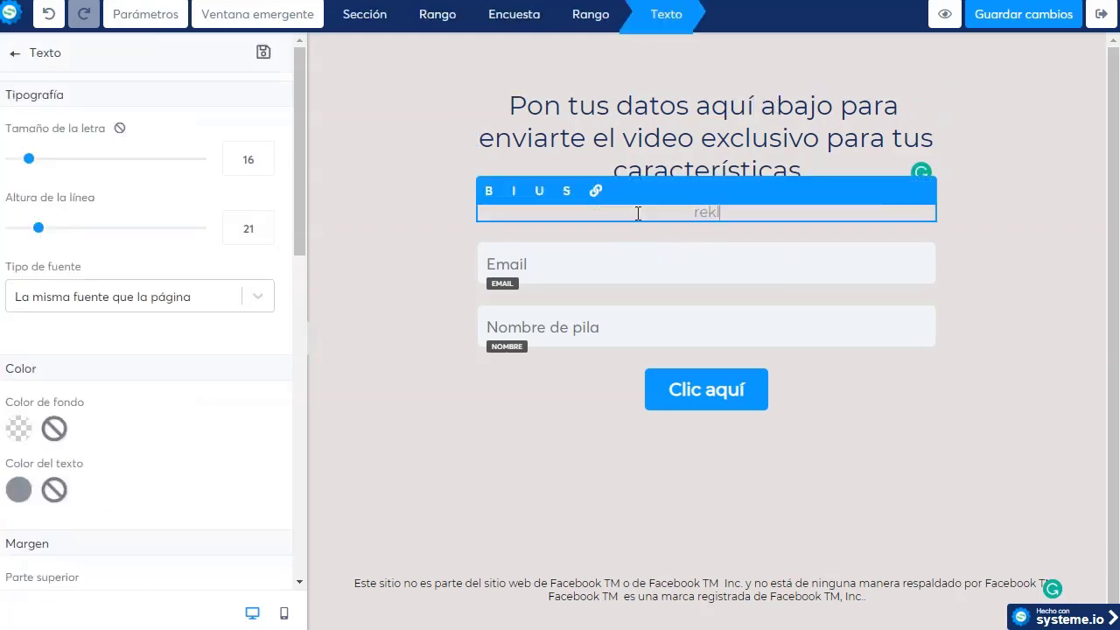
pyautogui.write('ena con tus datos personales')
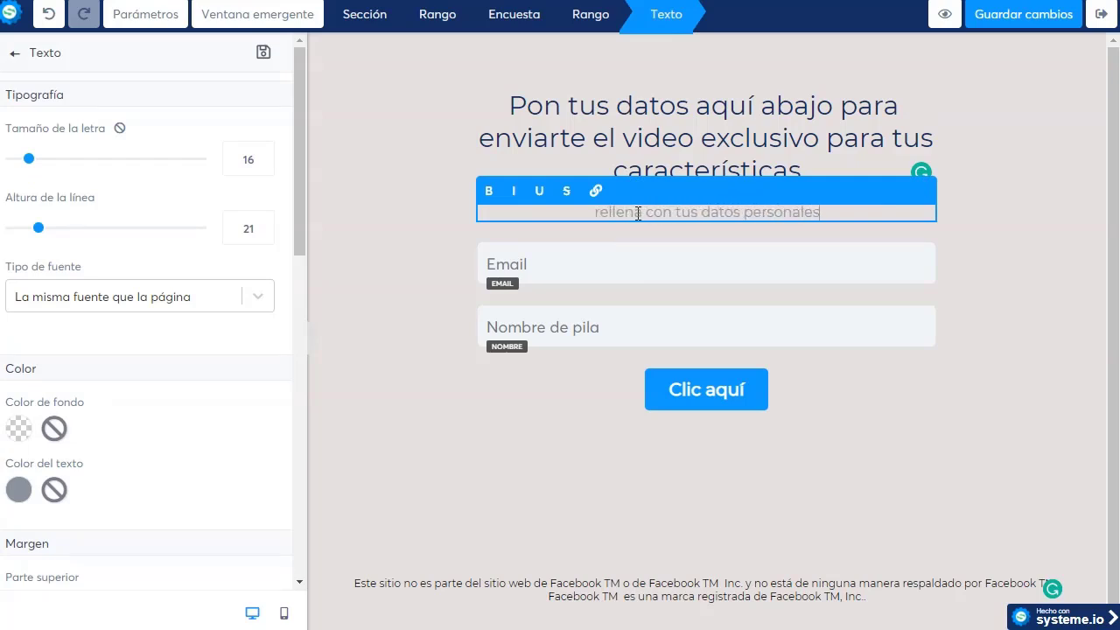
pyautogui.click(599, 394)
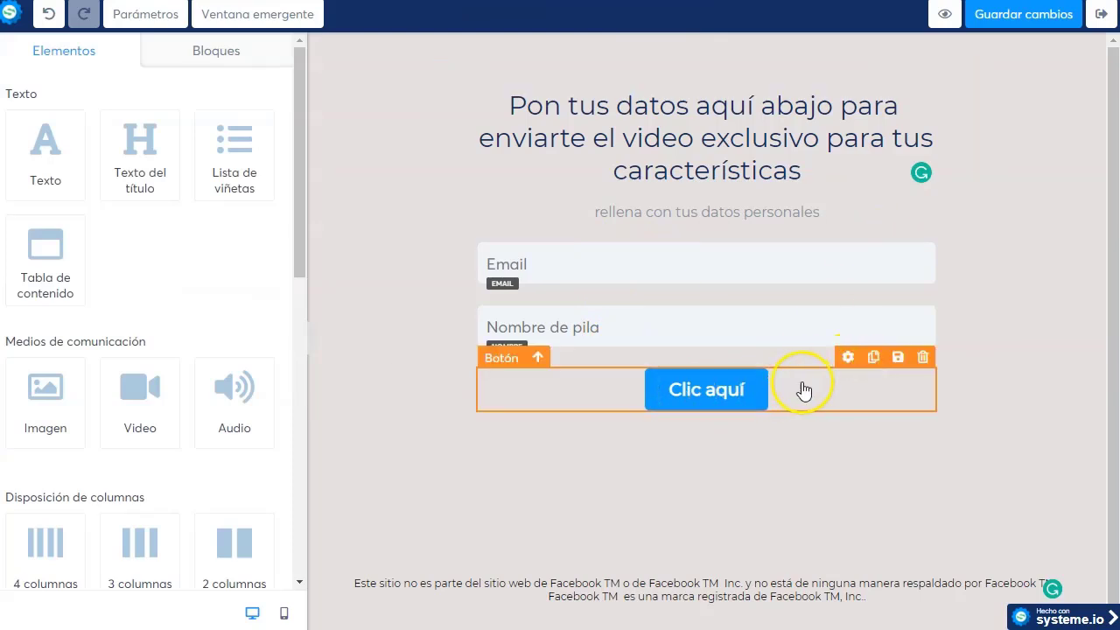
# - Change the label of the form's submit button to "envíame el video ahora"
pyautogui.click(847, 359)
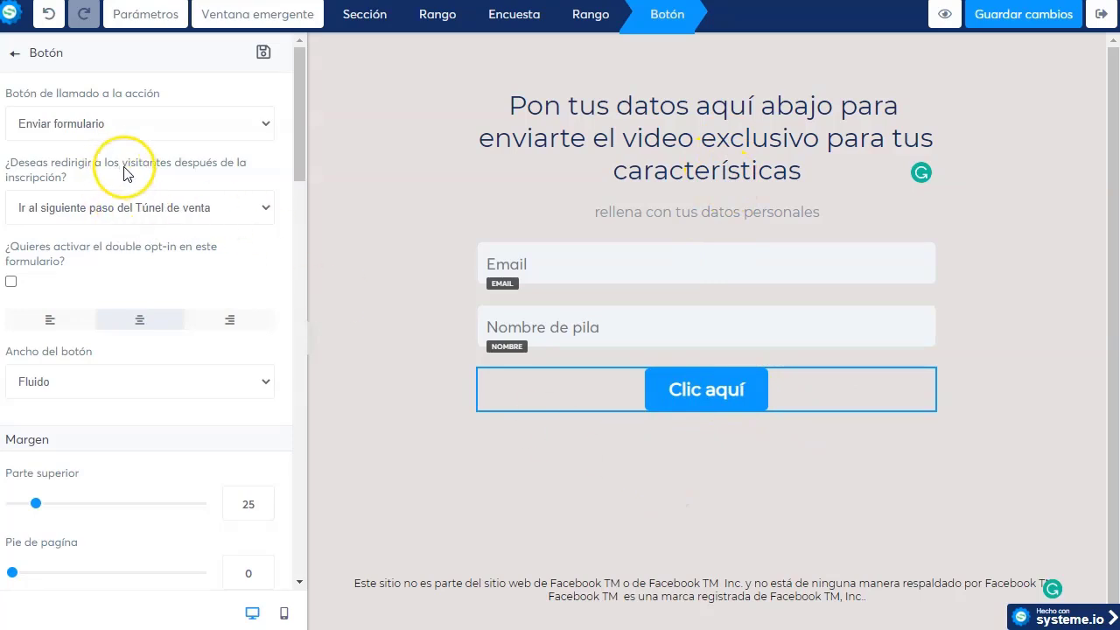
pyautogui.scroll(-7, 88, 262)
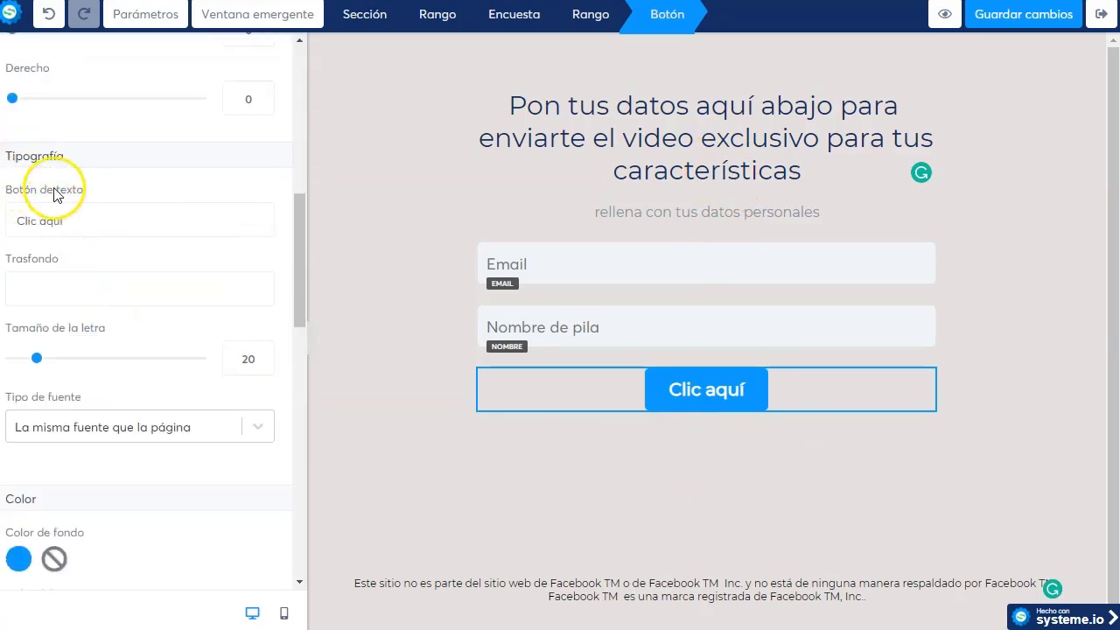
pyautogui.moveTo(83, 224); pyautogui.dragTo(8, 215)
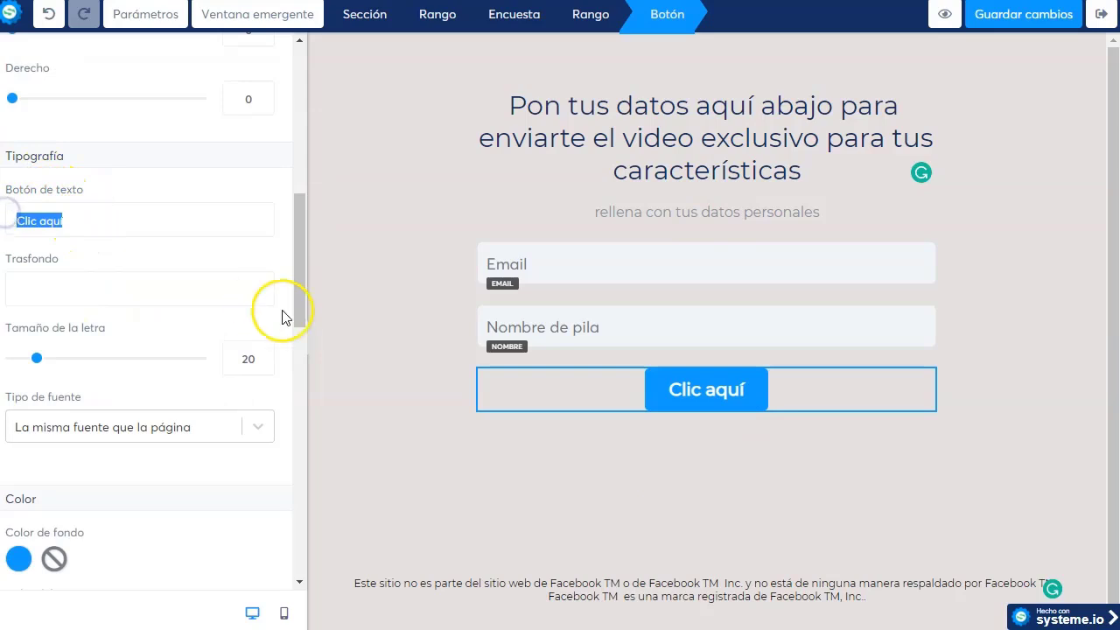
pyautogui.write('enviame el v')
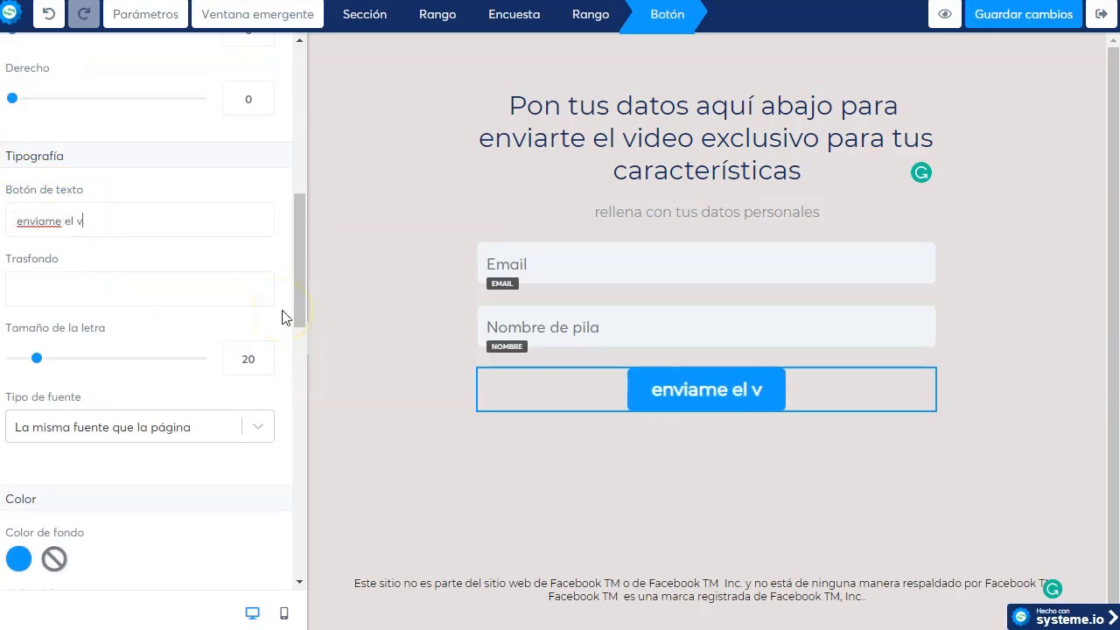
pyautogui.write('ideo ahora')
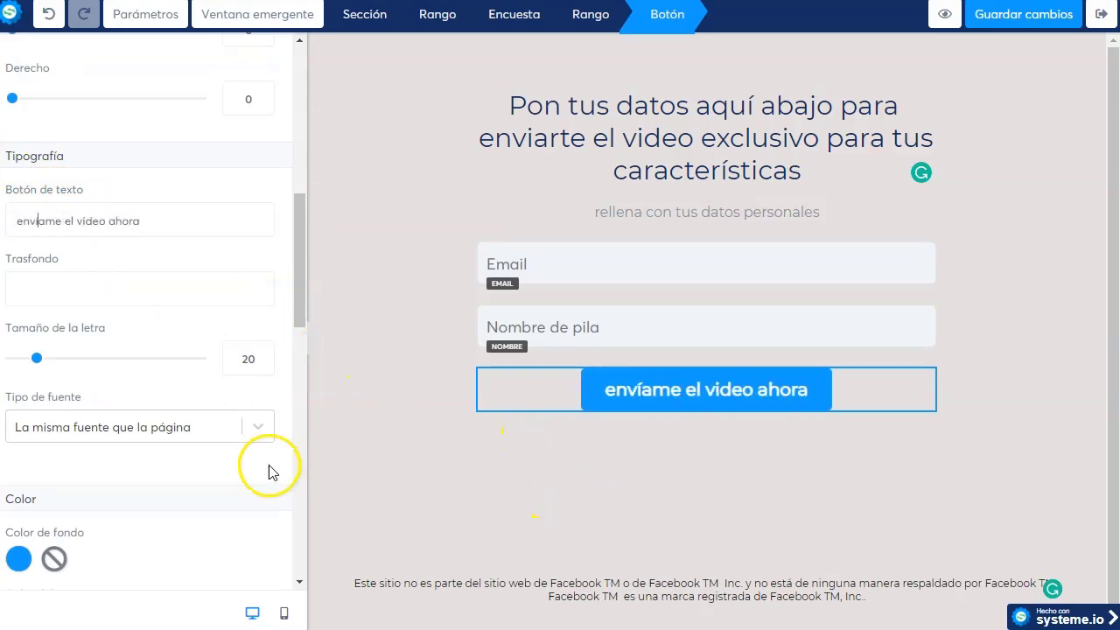
# - Set the submit button's background colour to the orange swatch F5A623
pyautogui.scroll(-3, 75, 425)
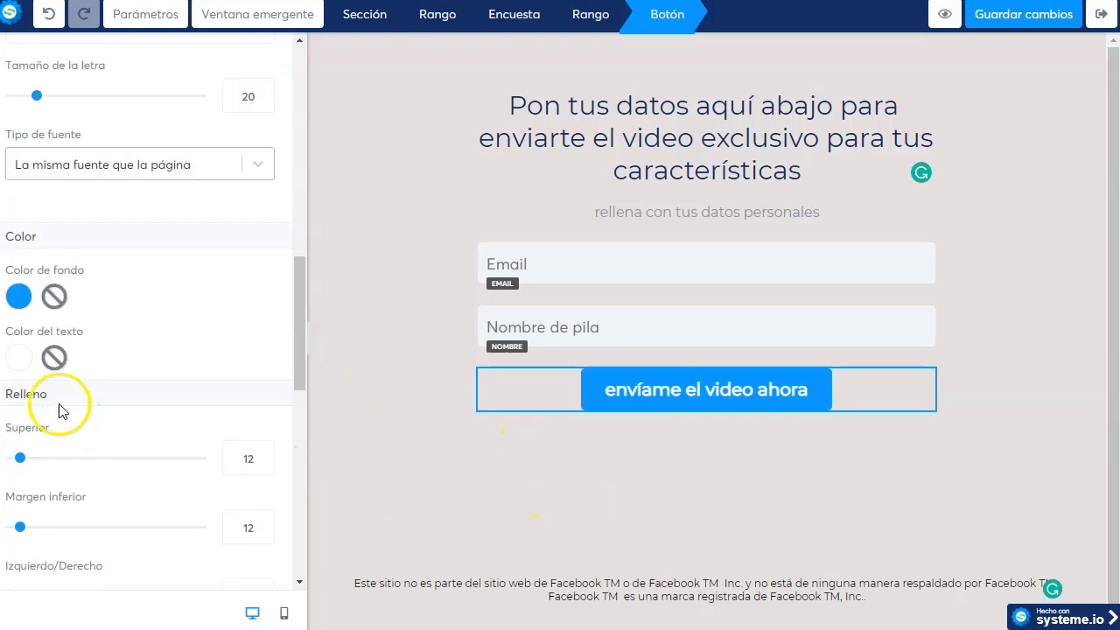
pyautogui.click(18, 297)
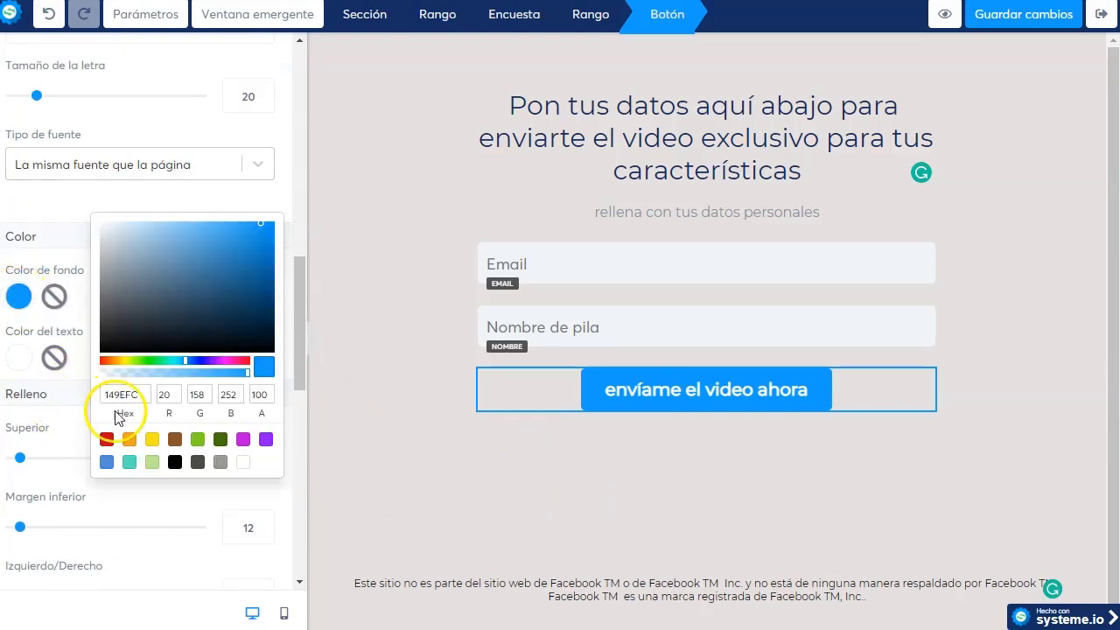
pyautogui.click(106, 439)
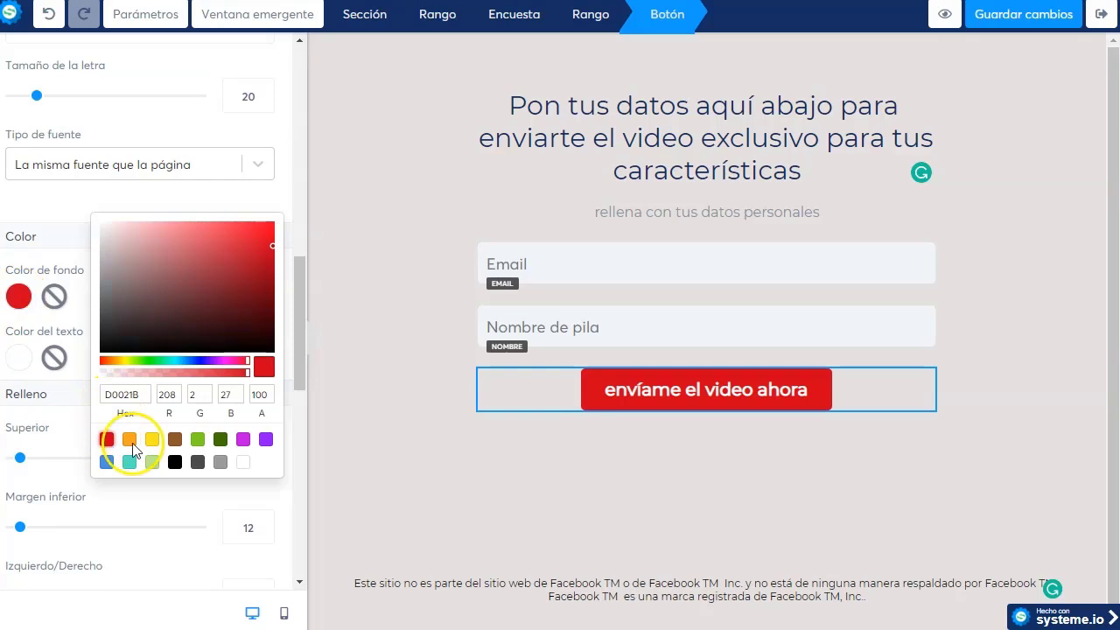
pyautogui.click(130, 440)
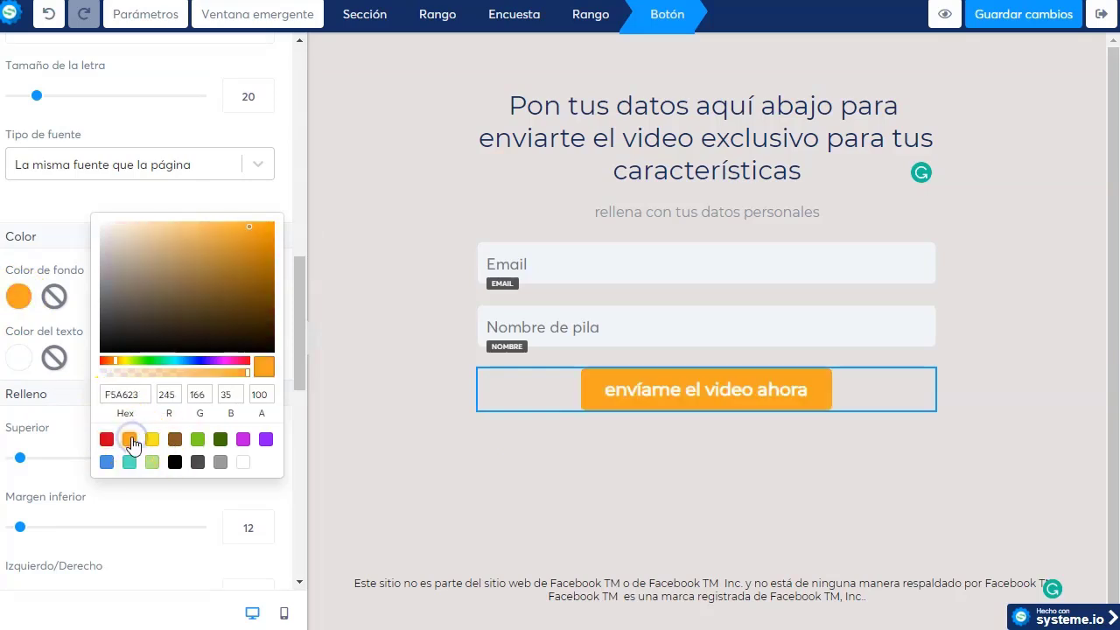
pyautogui.click(657, 505)
pyautogui.click(640, 479)
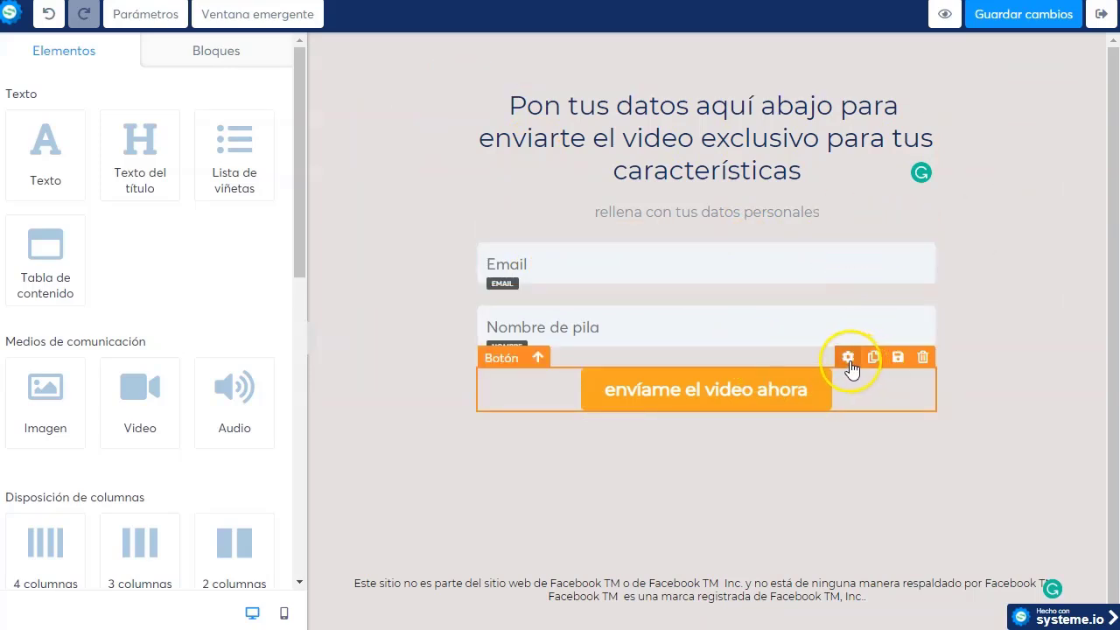
# - Set the submit button's call to action to "Paso siguiente del Túnel de venta"
pyautogui.click(847, 360)
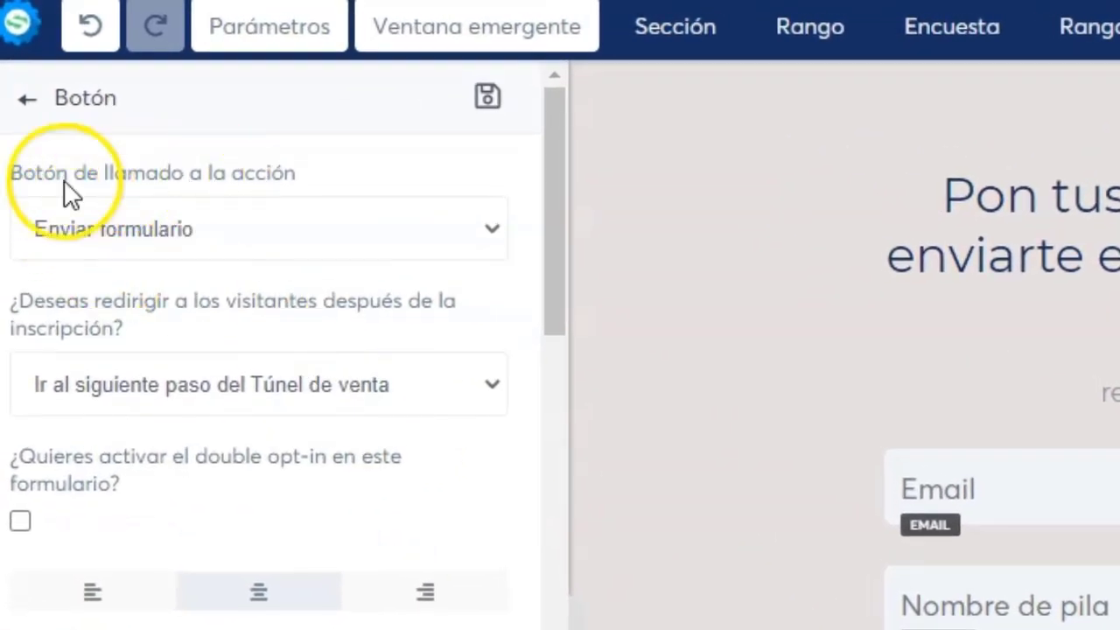
pyautogui.click(261, 228)
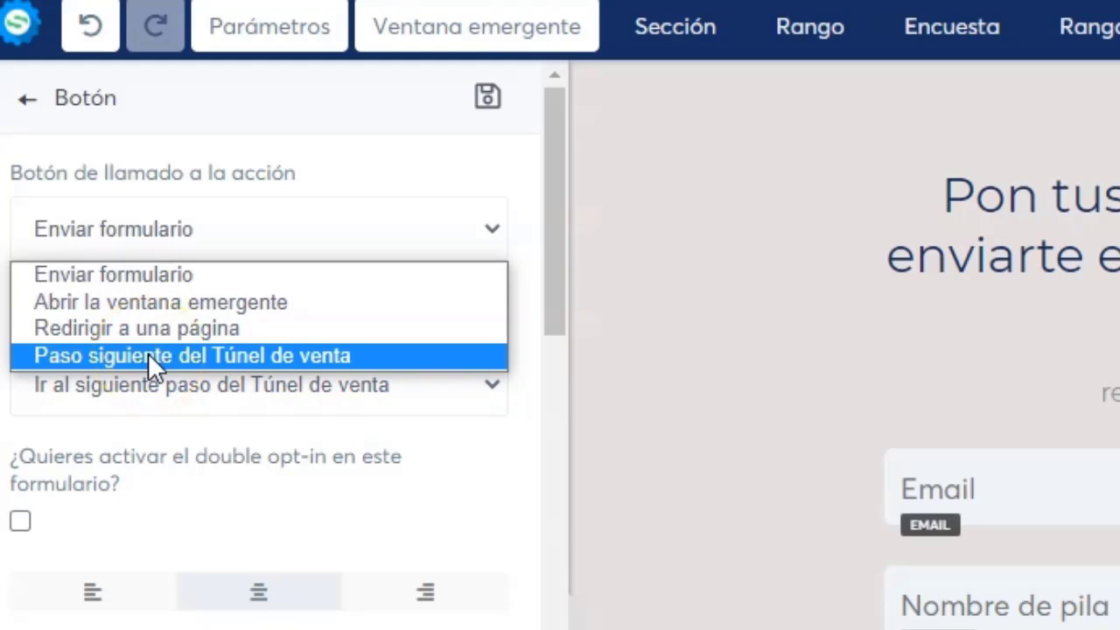
pyautogui.click(182, 324)
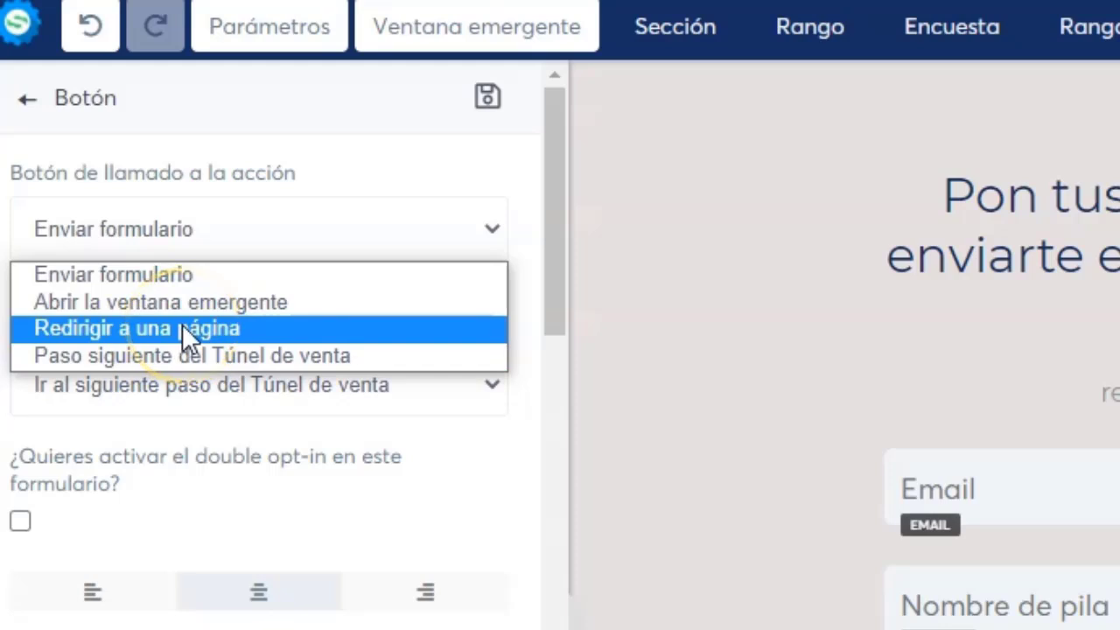
pyautogui.click(283, 350)
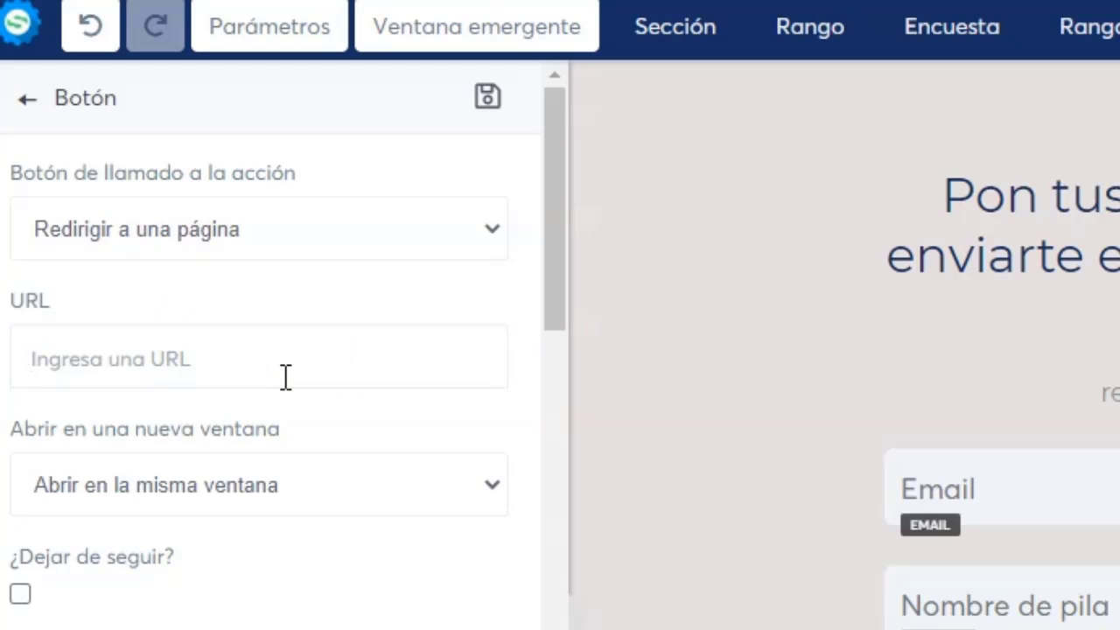
pyautogui.click(365, 359)
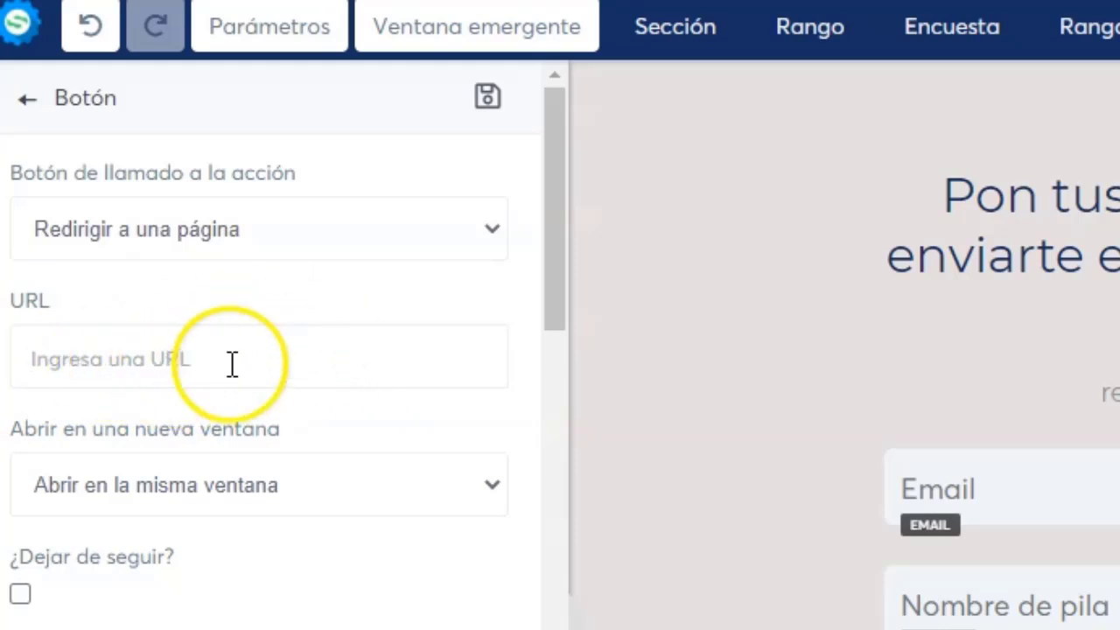
pyautogui.click(487, 231)
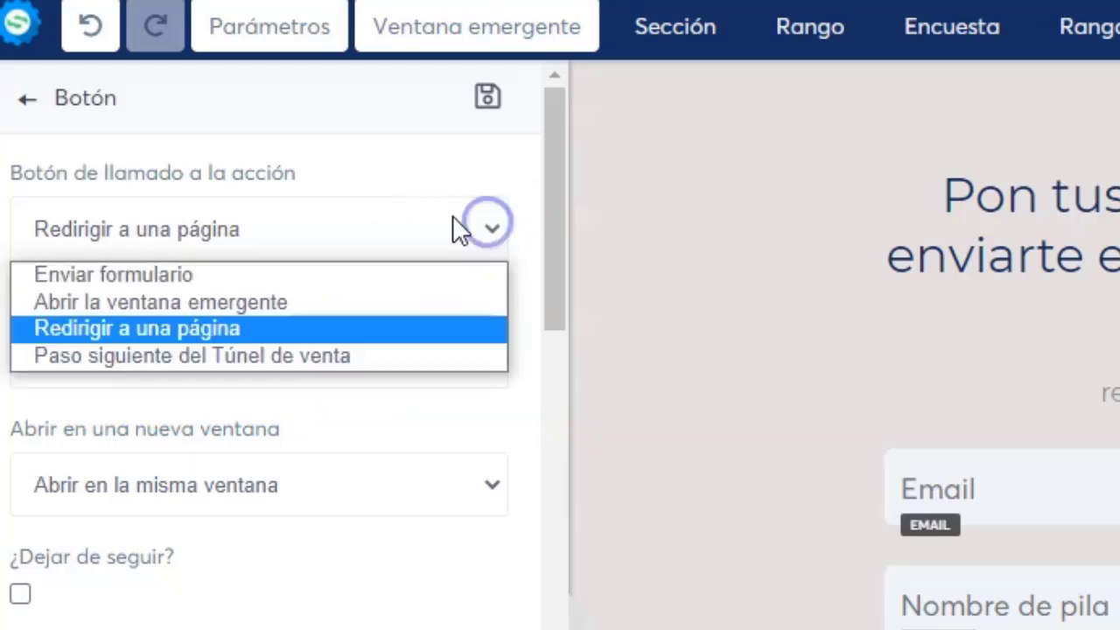
pyautogui.click(269, 357)
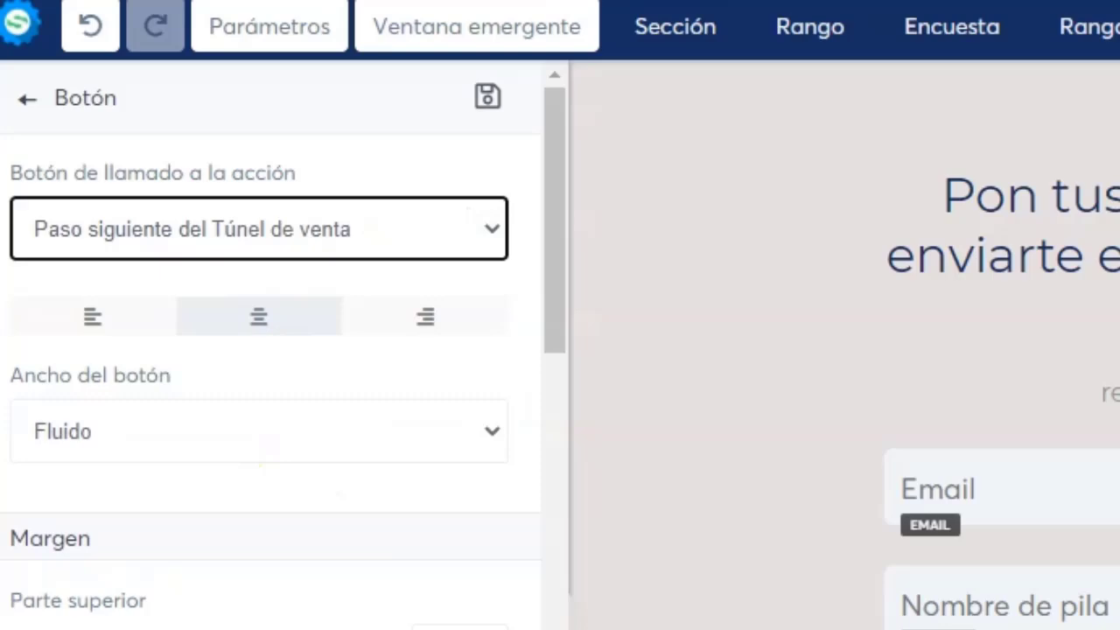
# - Set the submit button's width to "Ancho de relleno" and save the page
pyautogui.click(288, 428)
pyautogui.click(207, 504)
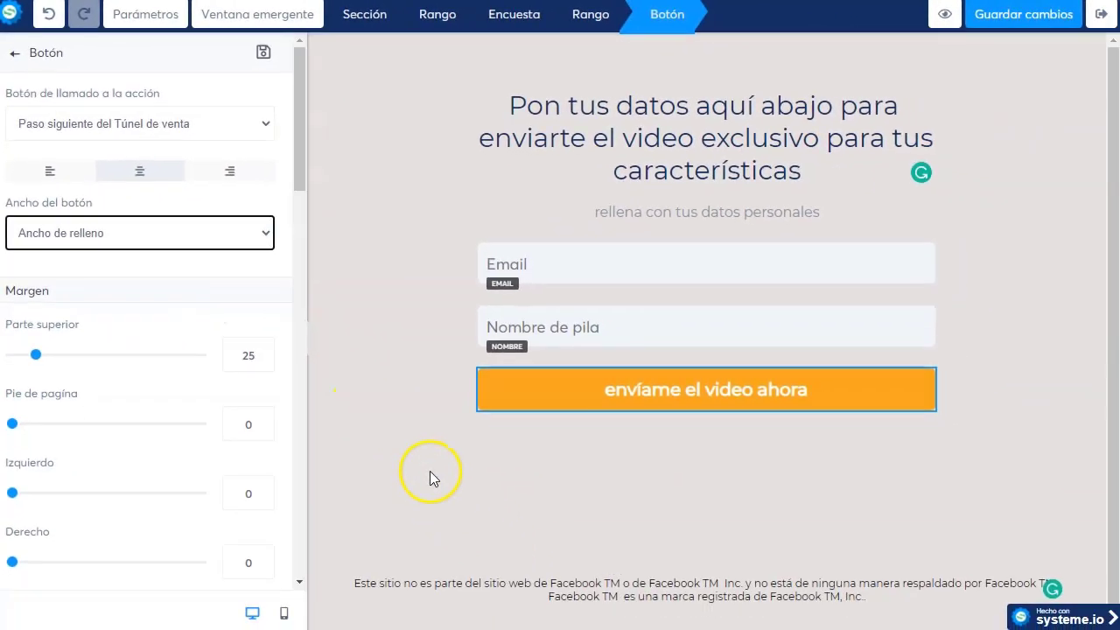
pyautogui.click(430, 475)
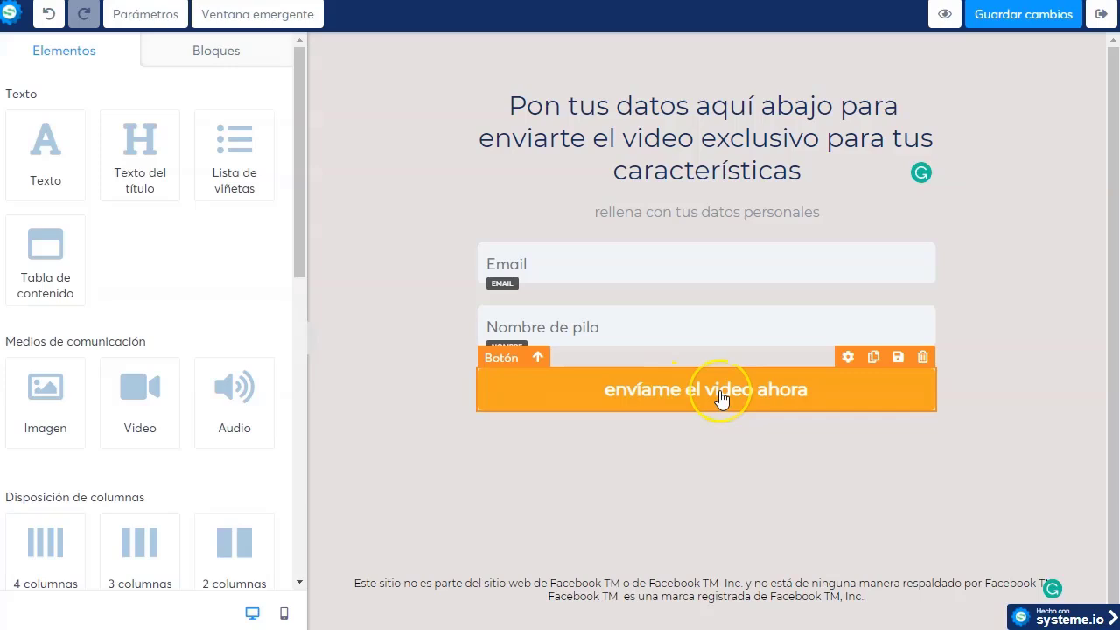
pyautogui.click(1020, 19)
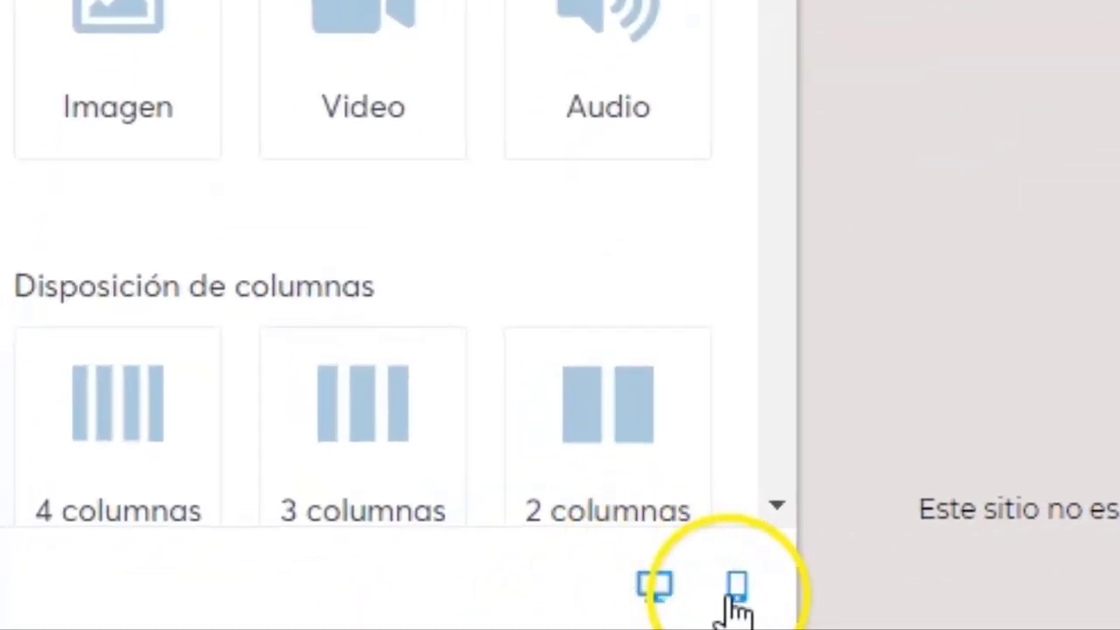
# - Switch the editor to the mobile version and reduce the form title's font size to 20
pyautogui.click(735, 590)
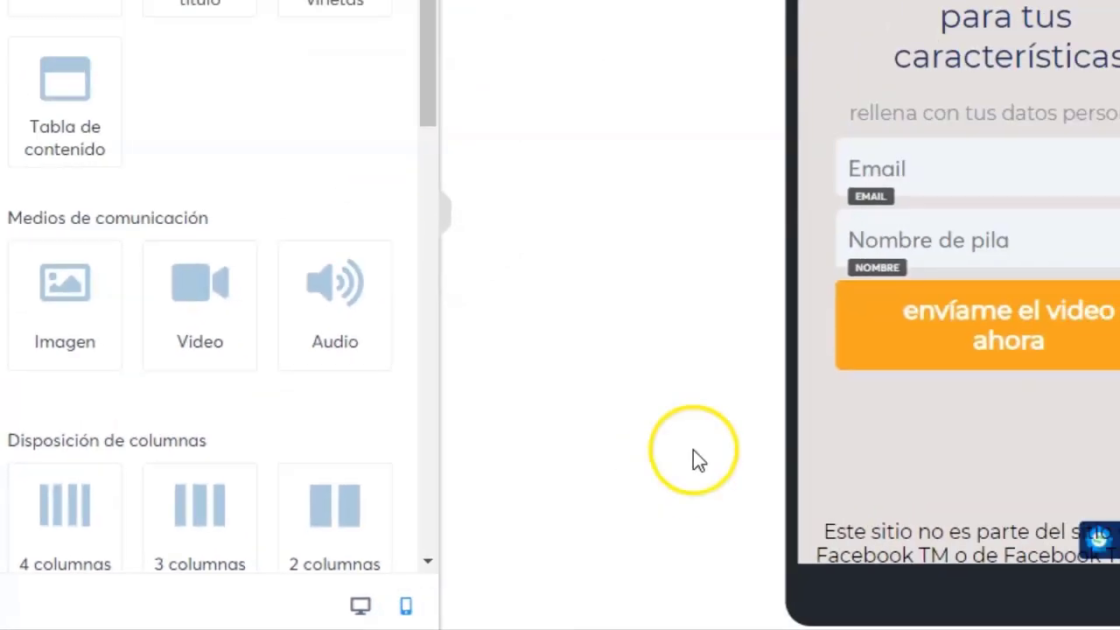
pyautogui.click(977, 7)
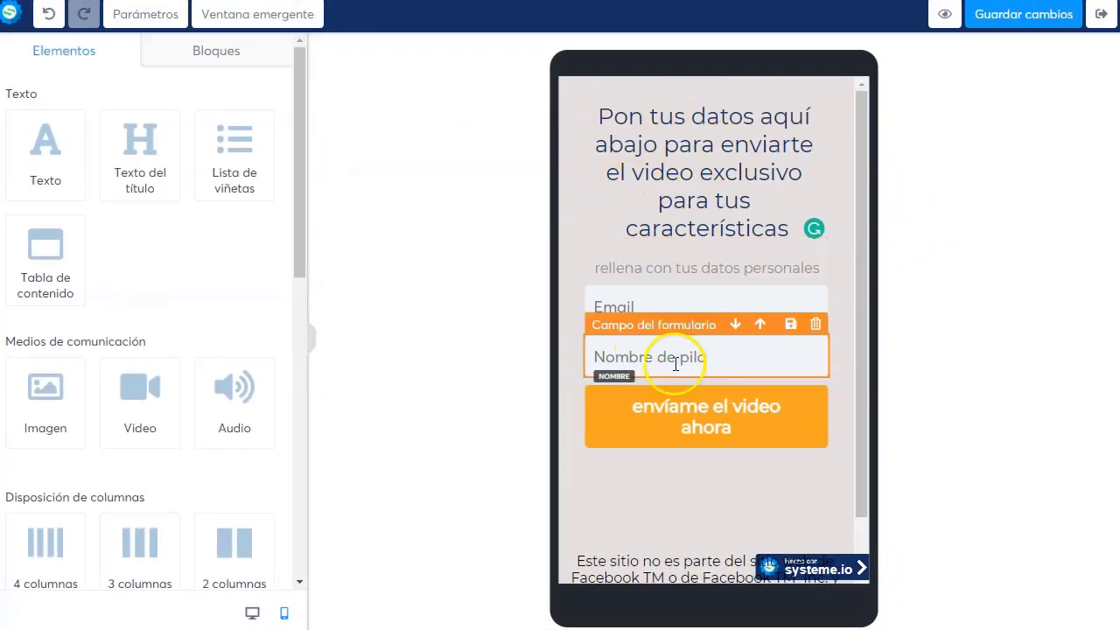
pyautogui.click(755, 162)
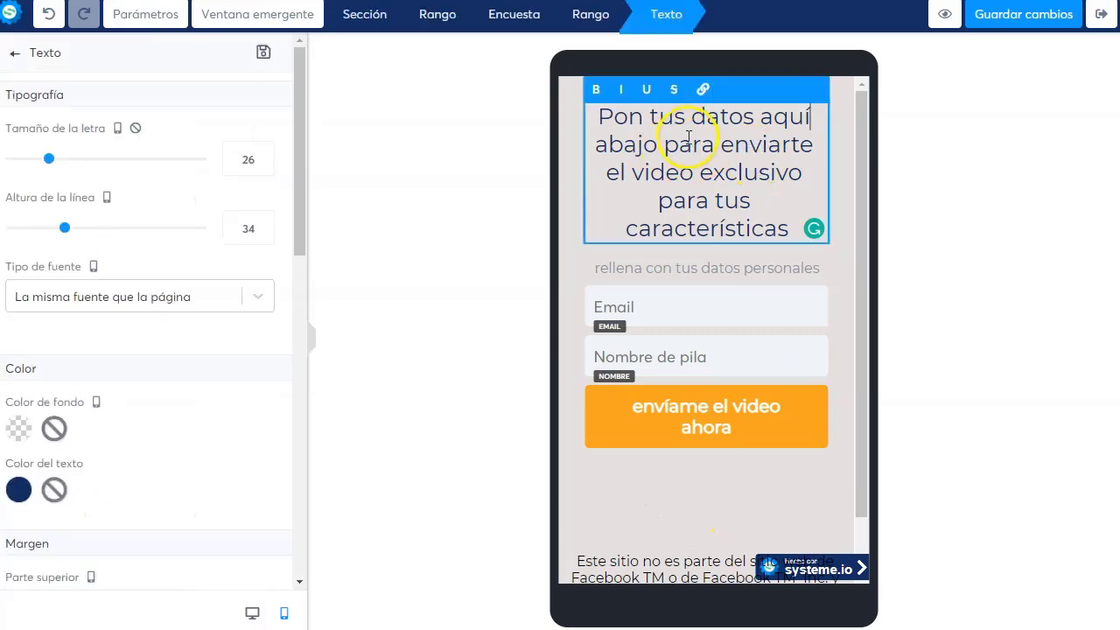
pyautogui.click(265, 165)
pyautogui.click(265, 164)
pyautogui.click(265, 164)
pyautogui.click(265, 164)
pyautogui.click(265, 165)
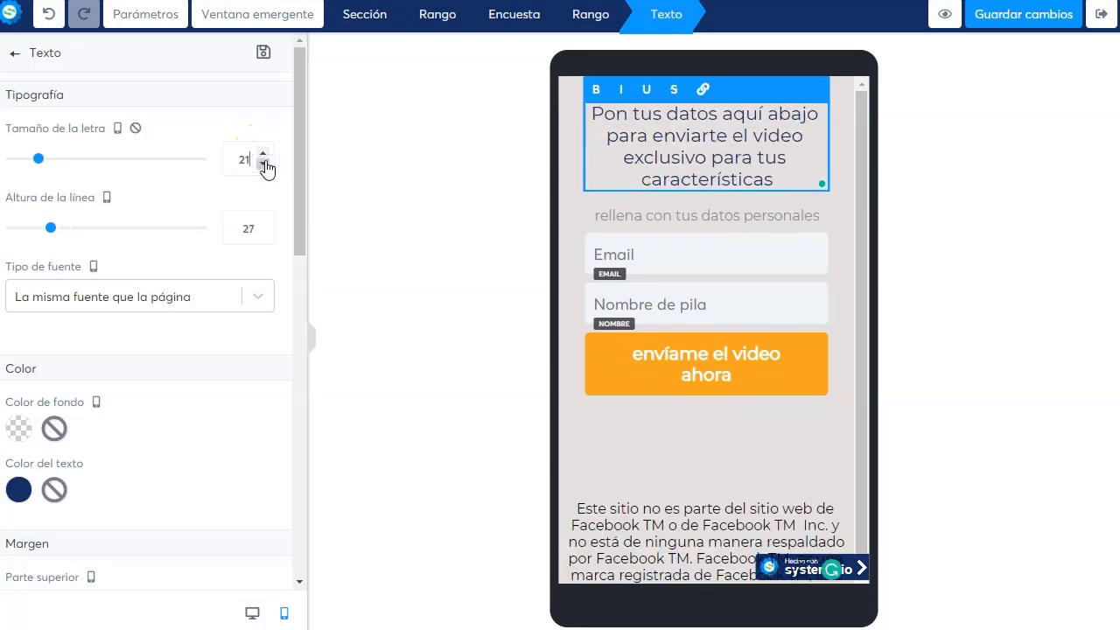
pyautogui.click(265, 164)
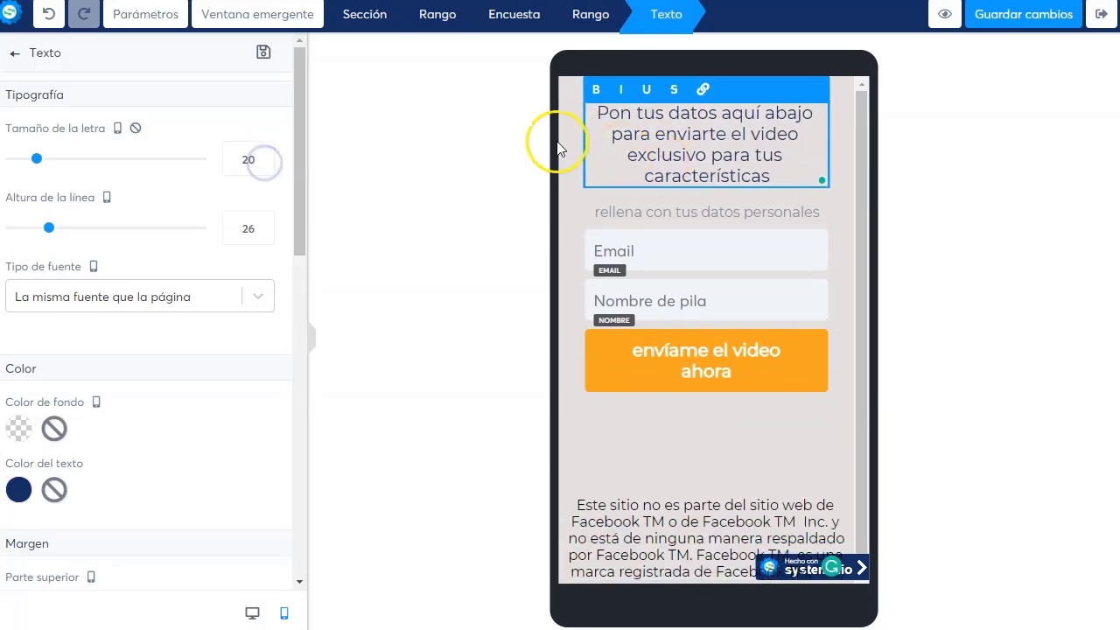
pyautogui.click(689, 243)
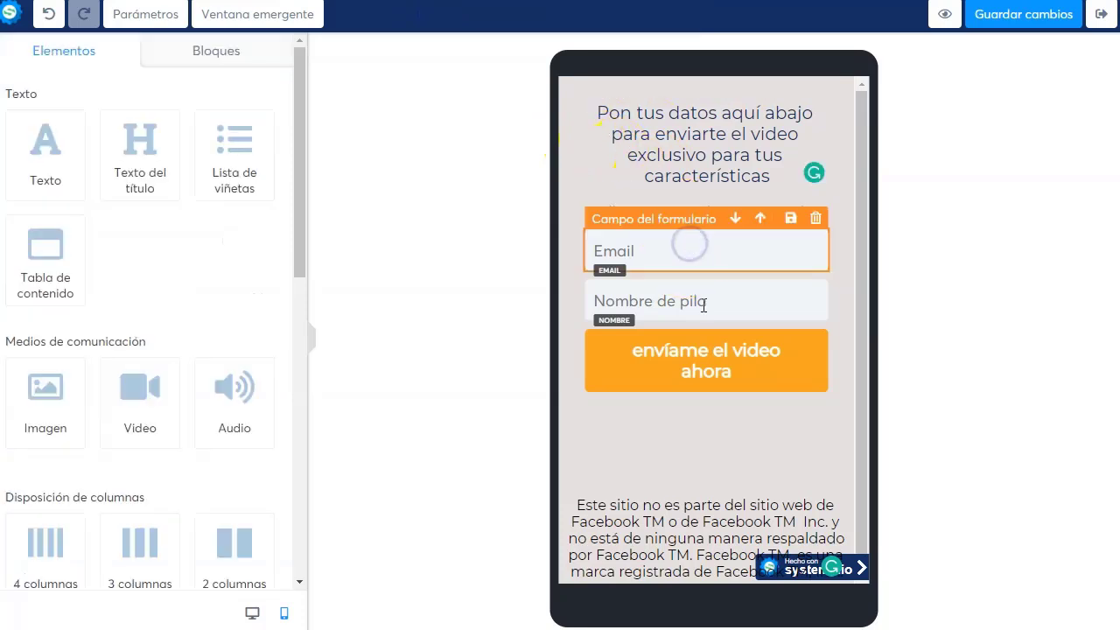
# - Set the orange submit button's top margin to 20 in the mobile version
pyautogui.click(713, 354)
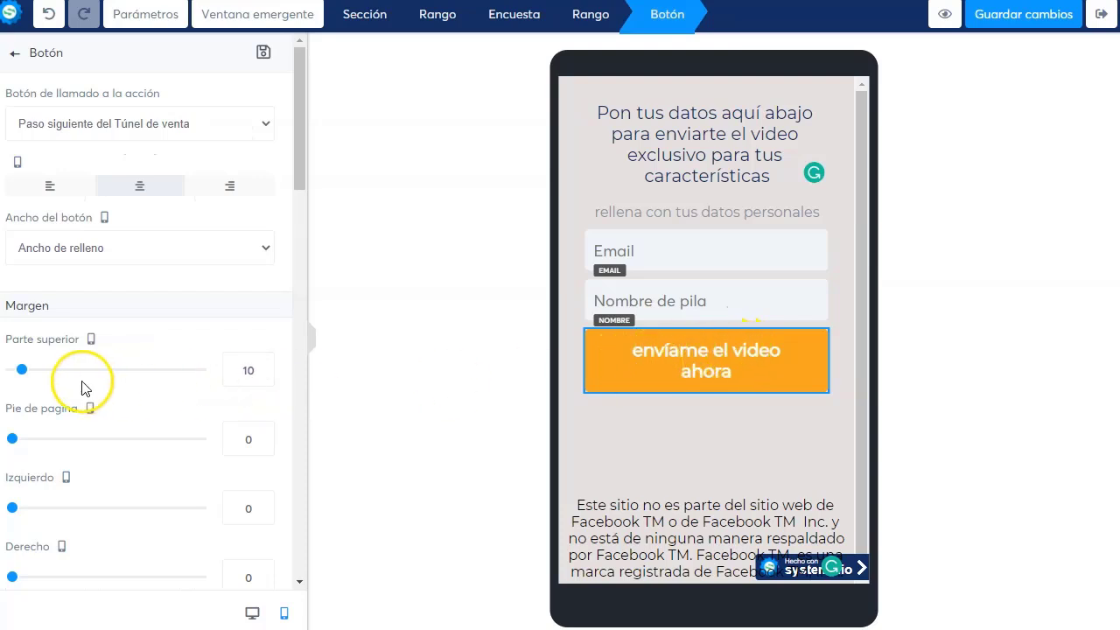
pyautogui.click(232, 369)
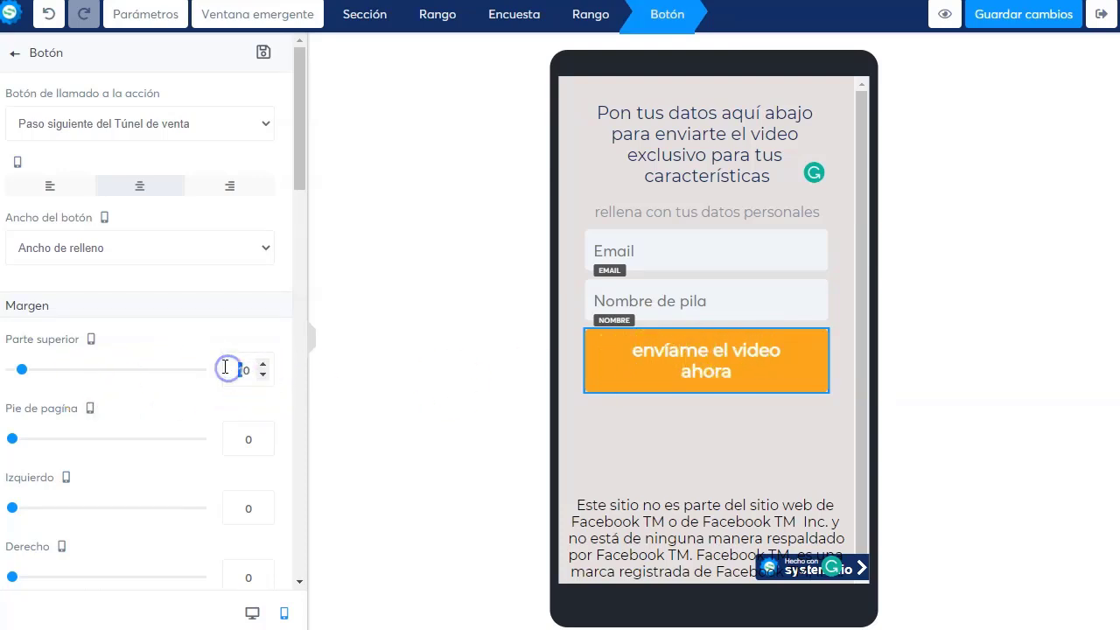
pyautogui.write('2')
pyautogui.click(667, 514)
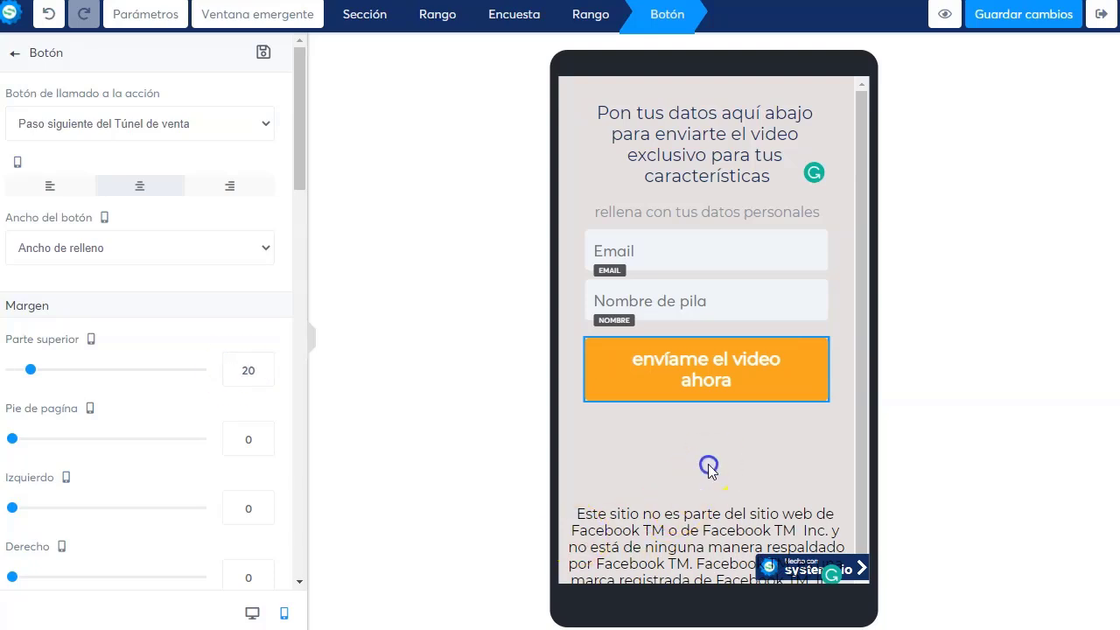
pyautogui.click(708, 468)
# - Reduce the font size of the Facebook disclaimer text to 10 in the mobile version
pyautogui.click(697, 525)
pyautogui.click(695, 527)
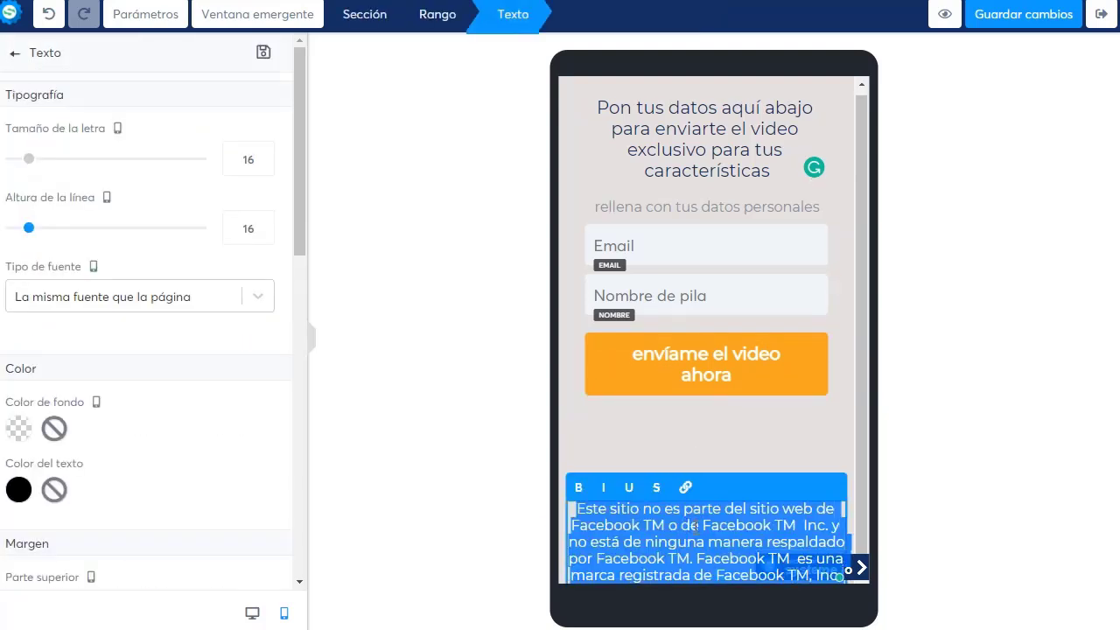
pyautogui.click(262, 167)
pyautogui.click(262, 166)
pyautogui.click(261, 166)
pyautogui.click(262, 166)
pyautogui.click(262, 166)
pyautogui.click(262, 166)
pyautogui.click(779, 413)
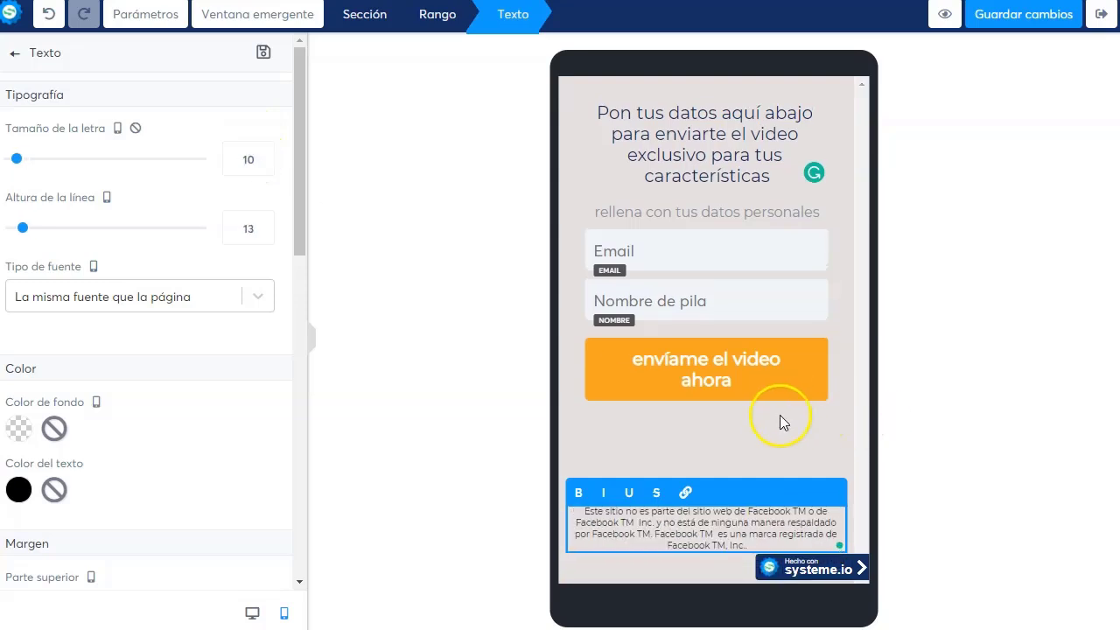
pyautogui.click(729, 118)
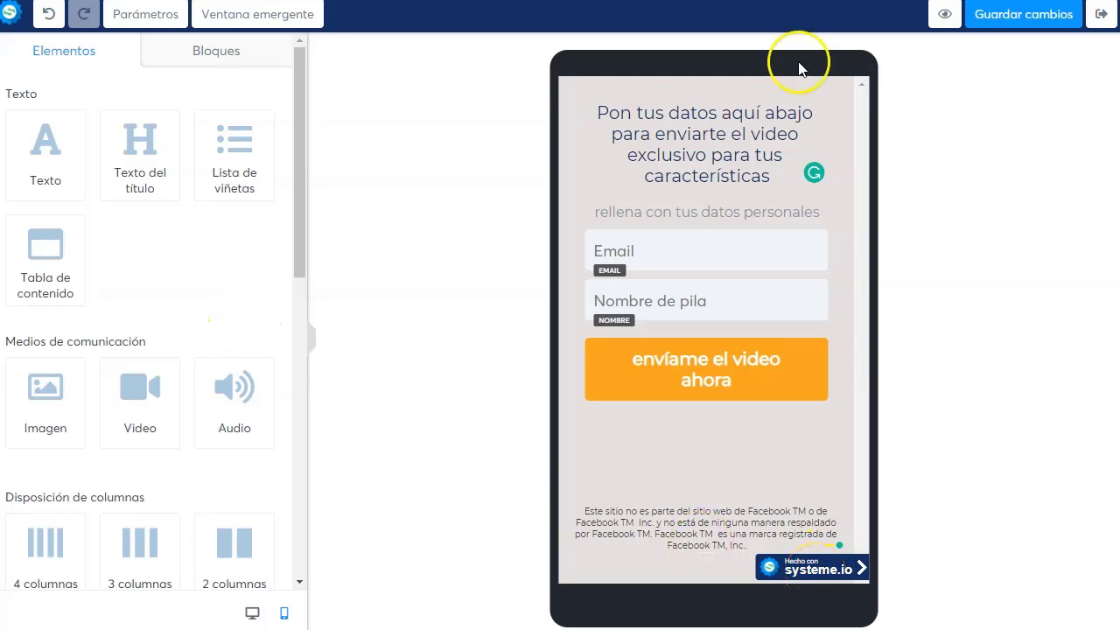
# - Save the page changes and return the editor to the desktop version
pyautogui.click(1023, 16)
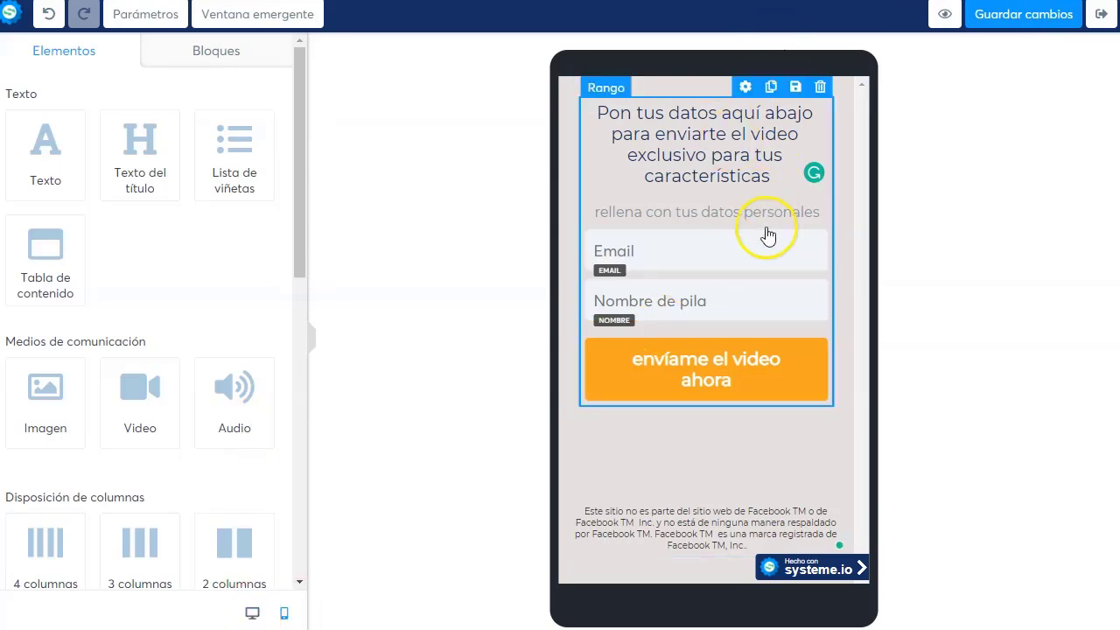
pyautogui.click(252, 613)
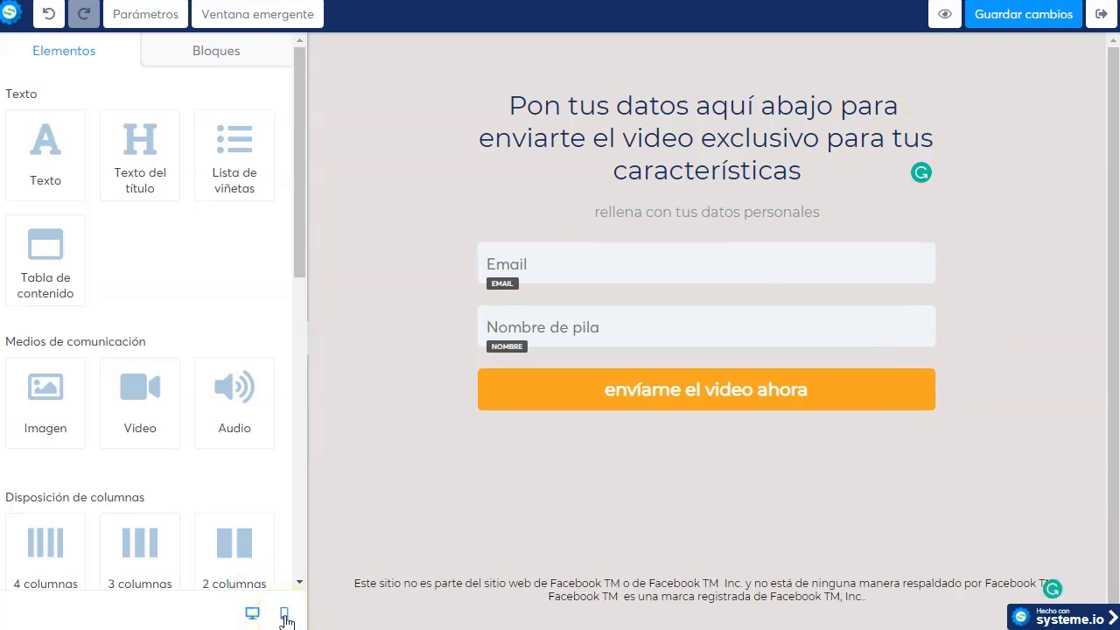
pyautogui.click(564, 594)
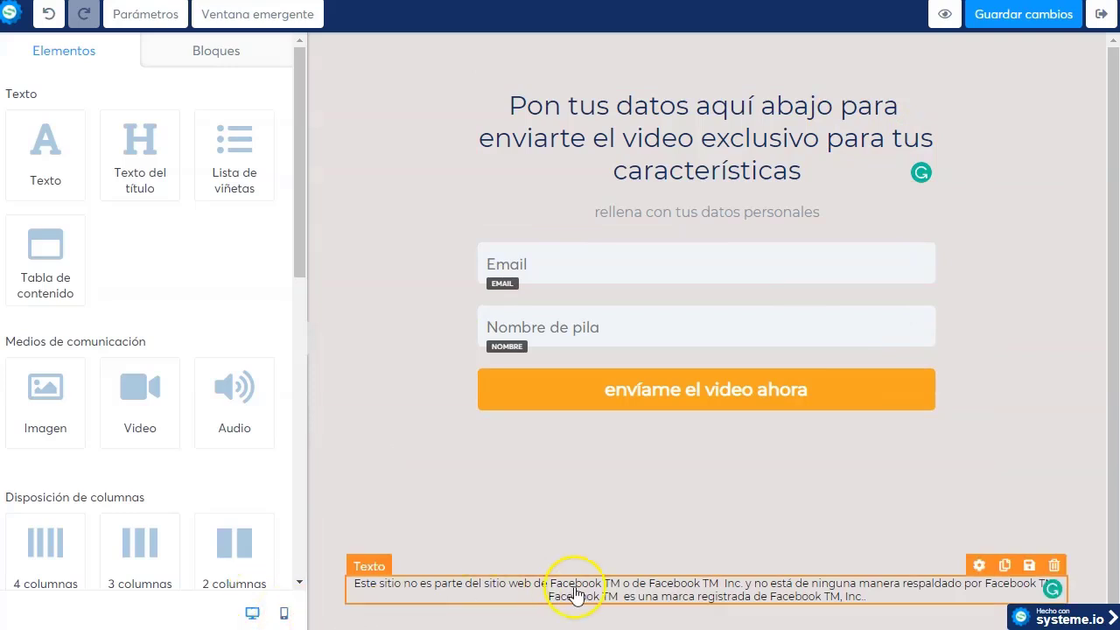
# - Hide the Facebook disclaimer text on mobile so that it shows only on computers
pyautogui.doubleClick(610, 594)
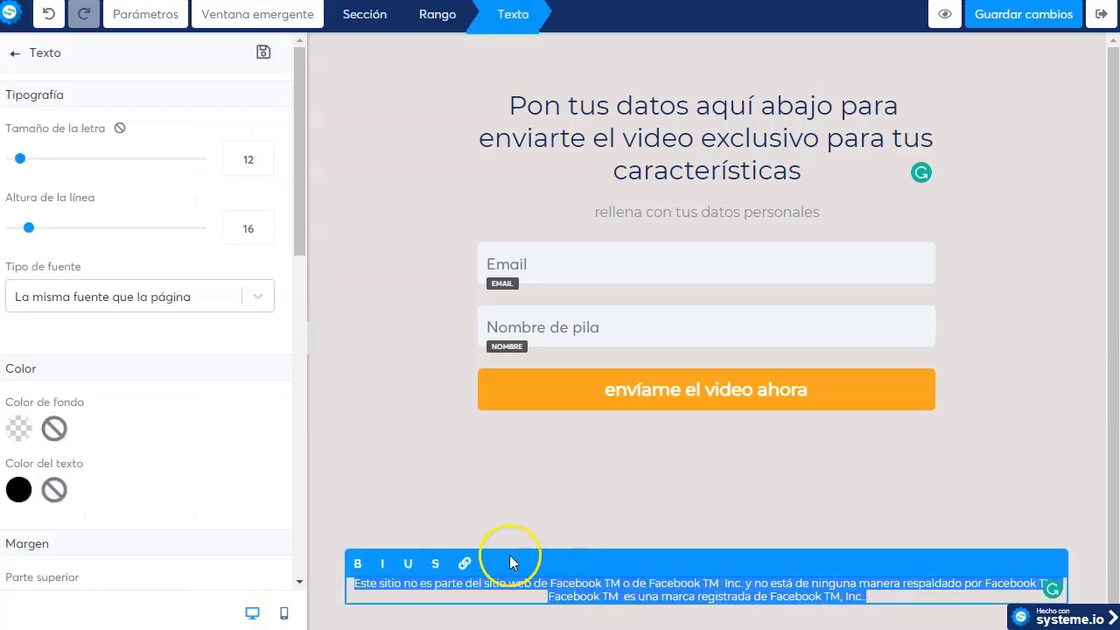
pyautogui.scroll(-7, 169, 426)
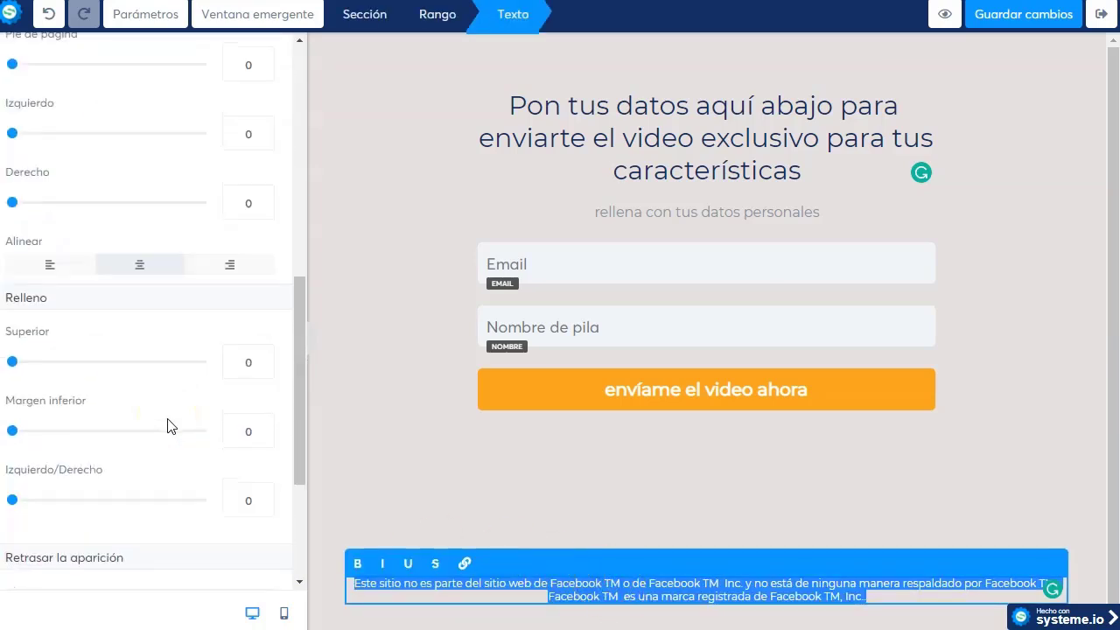
pyautogui.scroll(-5, 169, 426)
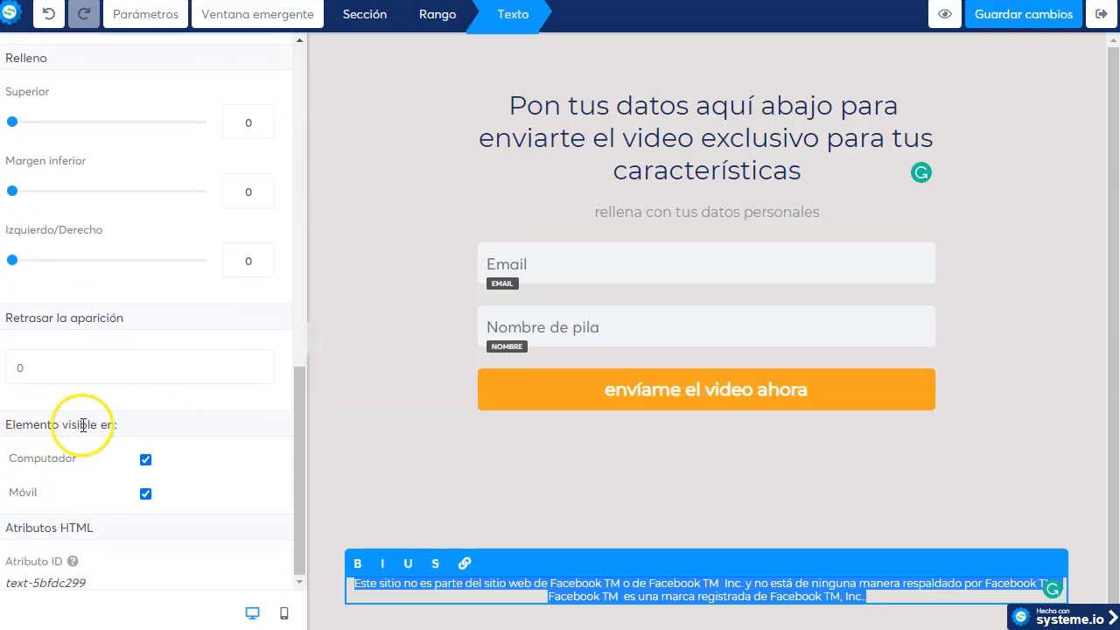
pyautogui.click(145, 493)
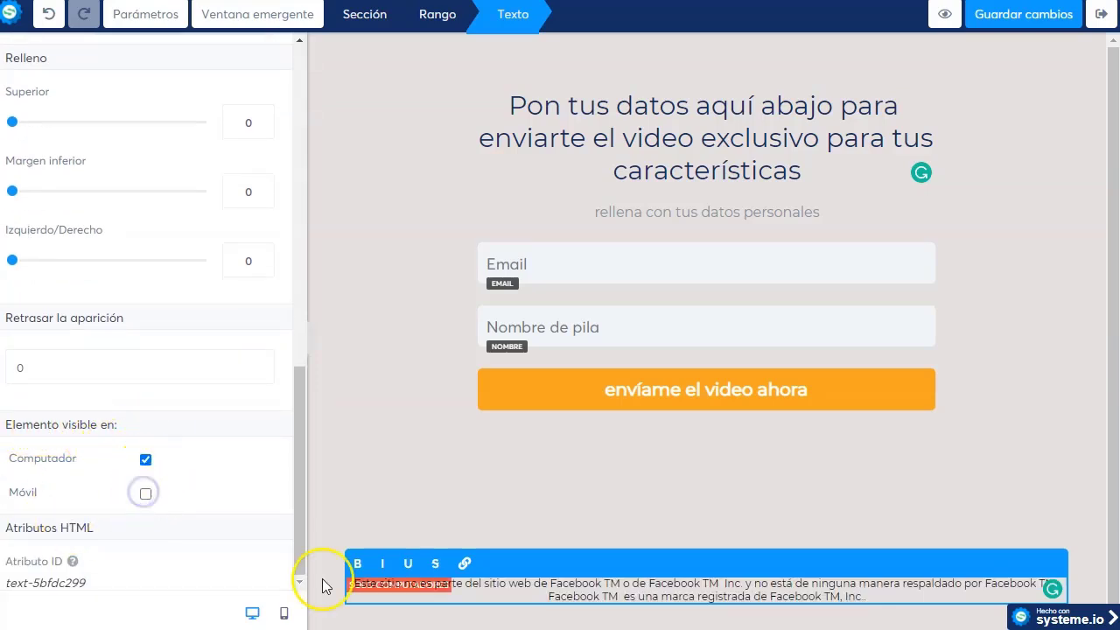
pyautogui.click(490, 506)
pyautogui.click(477, 593)
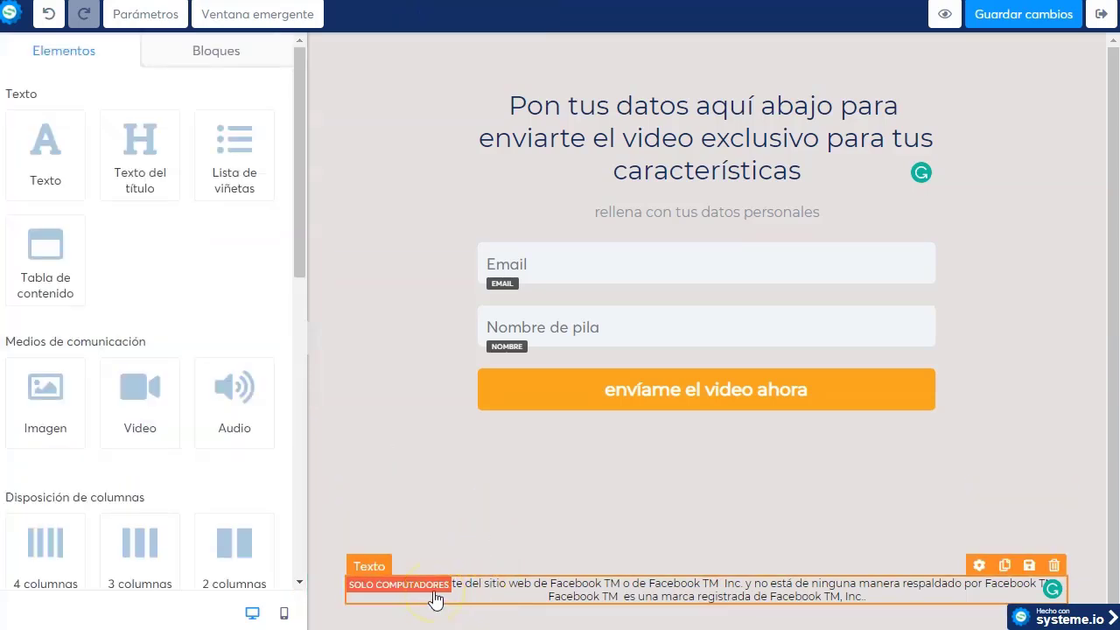
# - Turn the Facebook disclaimer's mobile visibility back on and save the page changes
pyautogui.click(516, 593)
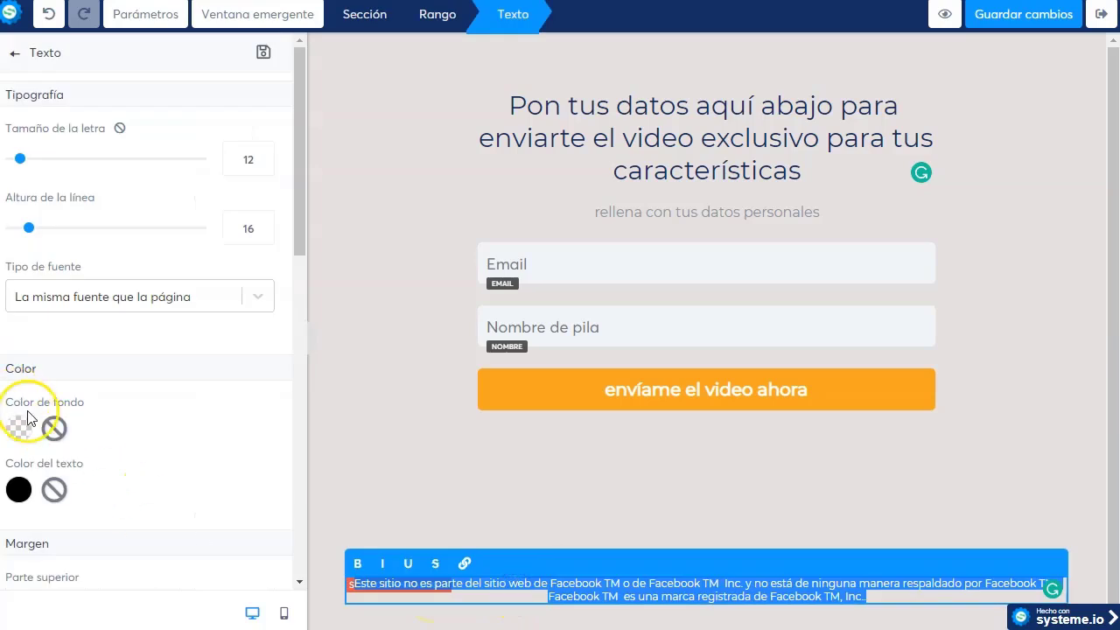
pyautogui.scroll(-3, 140, 485)
pyautogui.scroll(-8, 158, 477)
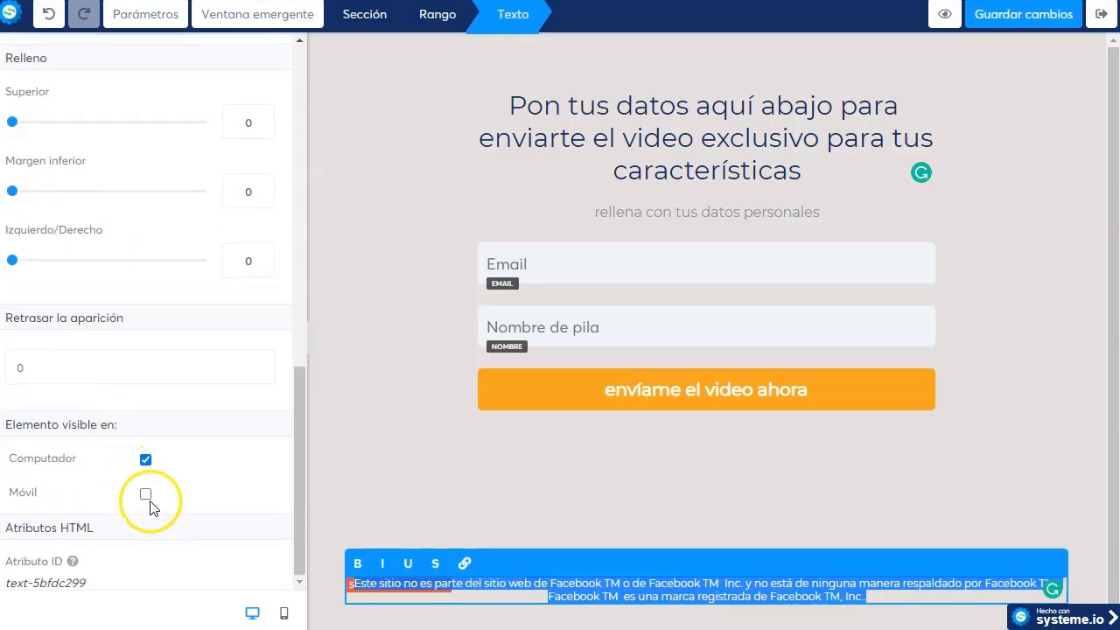
pyautogui.click(145, 494)
pyautogui.click(373, 479)
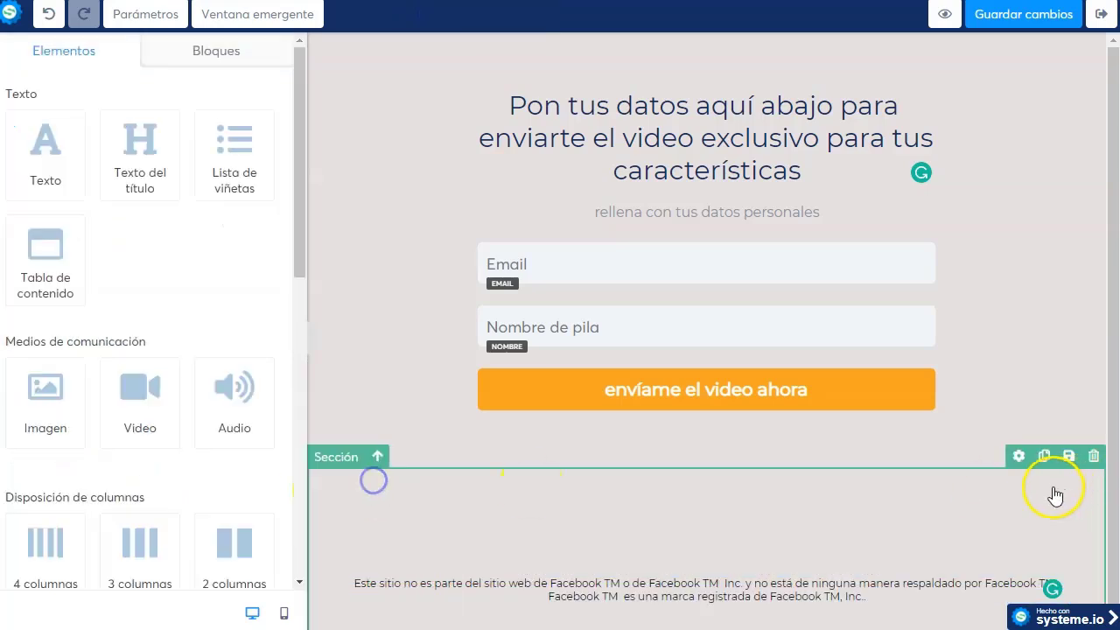
pyautogui.click(1045, 16)
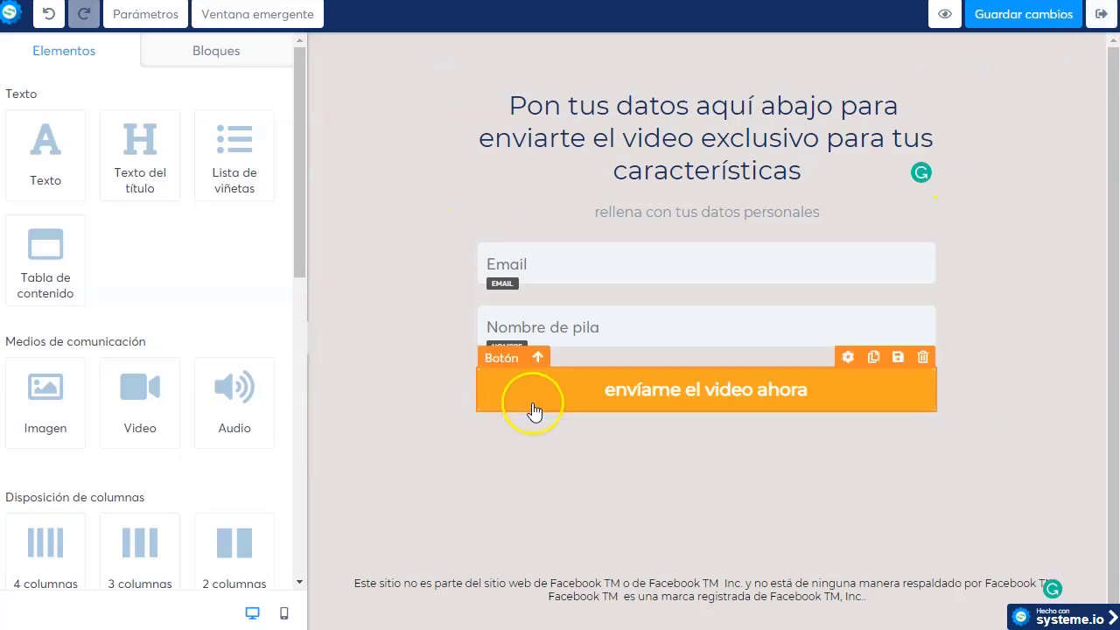
# - Check the call-to-action options available for the orange submit button
pyautogui.click(641, 403)
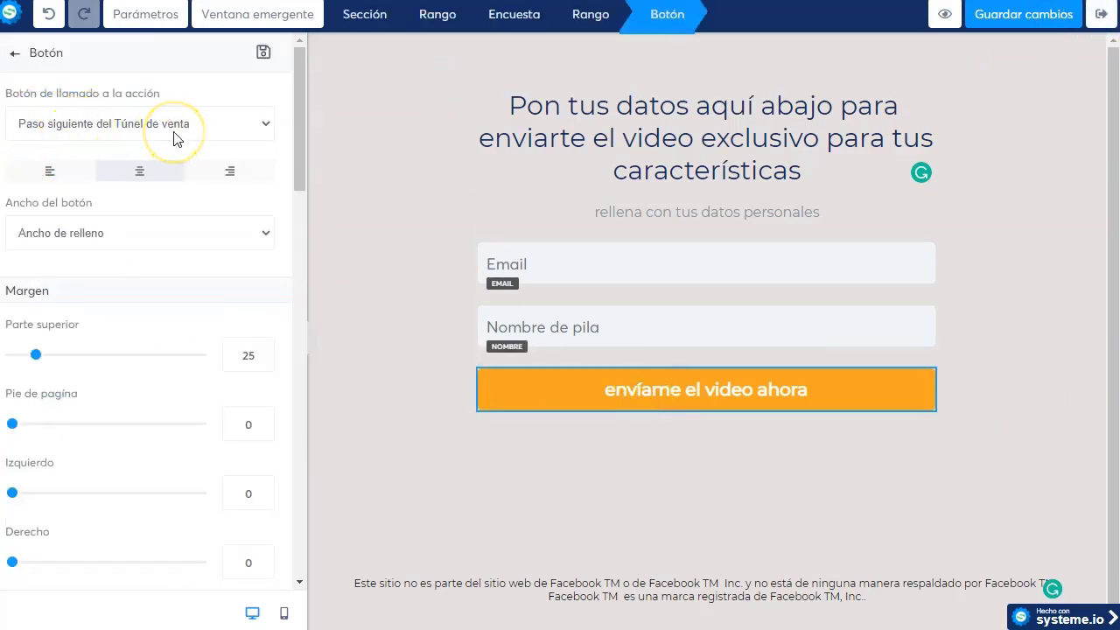
pyautogui.click(230, 130)
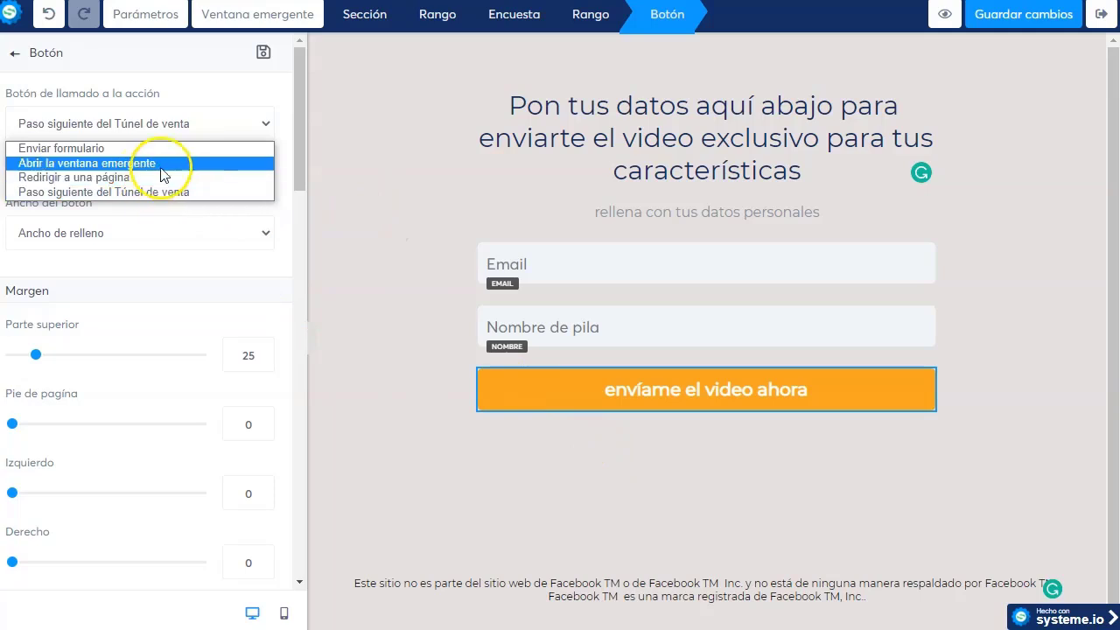
pyautogui.click(512, 513)
pyautogui.click(513, 512)
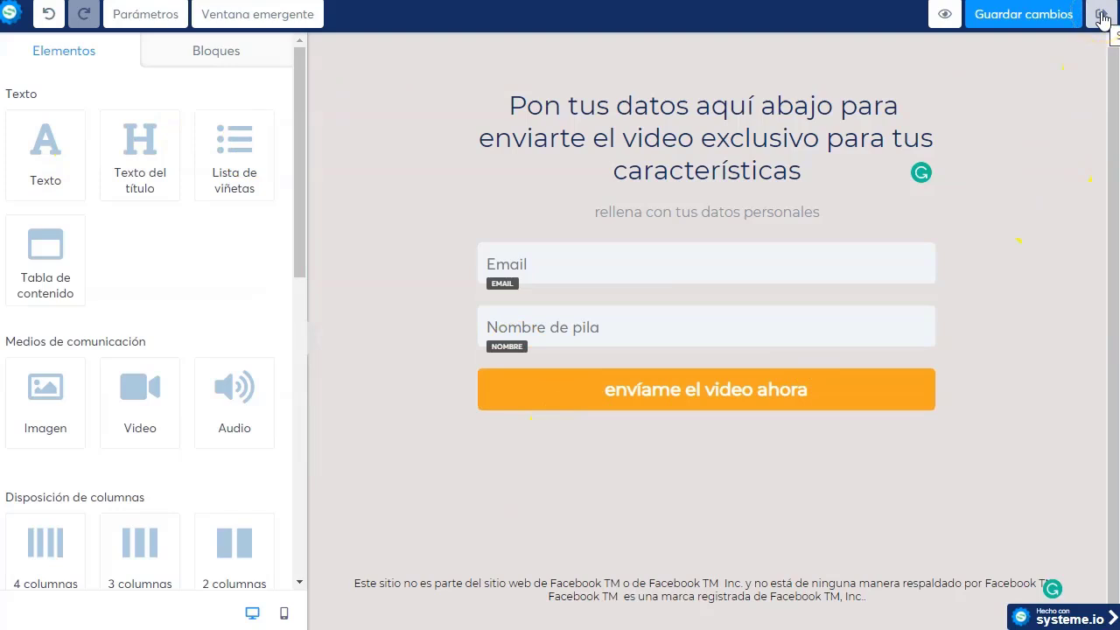
# - Save the capture page and exit its editor
pyautogui.click(1032, 18)
pyautogui.click(1100, 16)
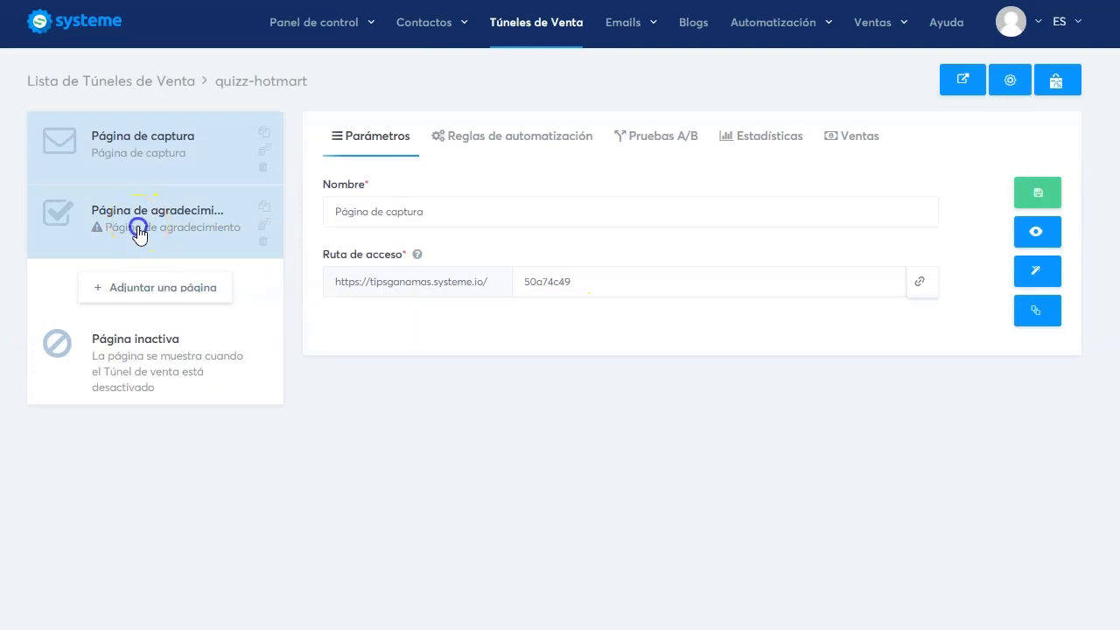
# - Apply the "Gracias por suscribirte!" template to the funnel's thank-you page and open that page for editing
pyautogui.click(138, 230)
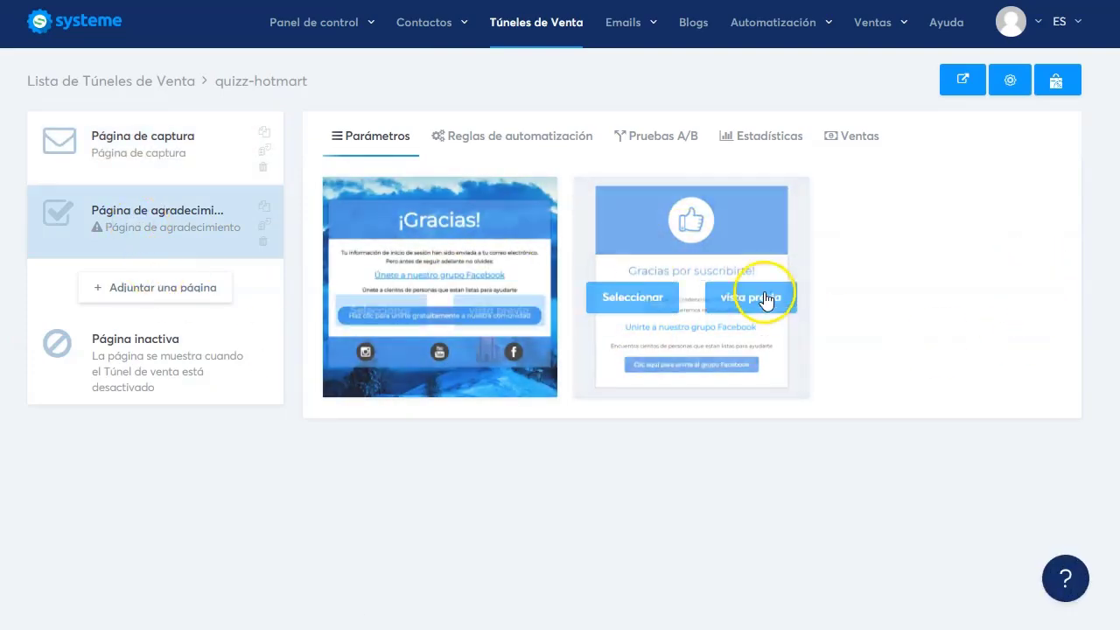
pyautogui.moveTo(658, 293)
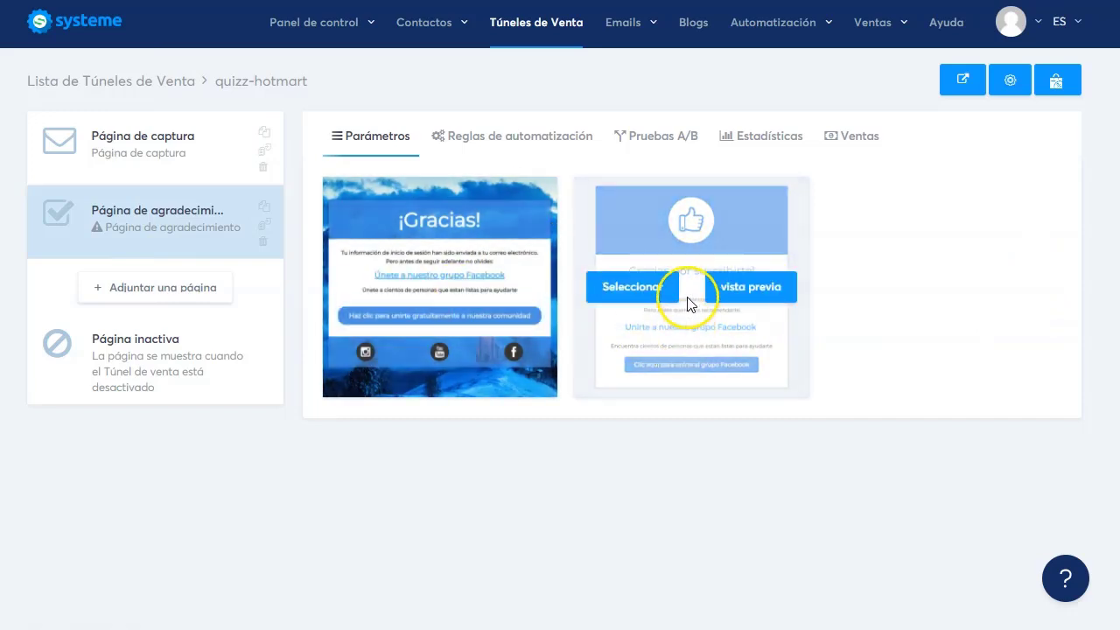
pyautogui.click(640, 294)
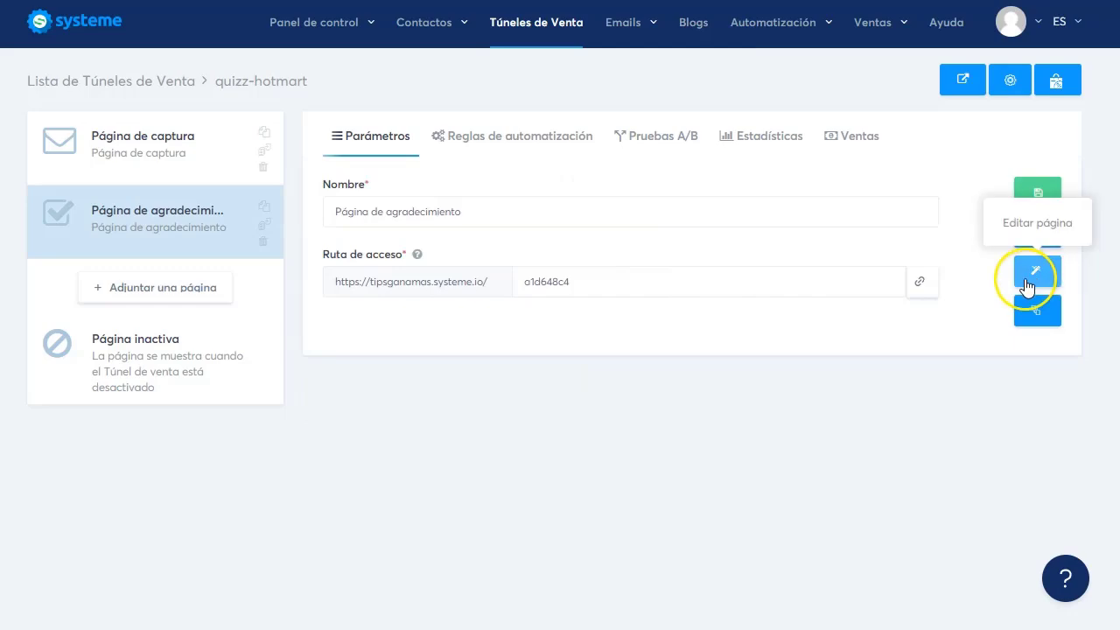
pyautogui.click(1033, 271)
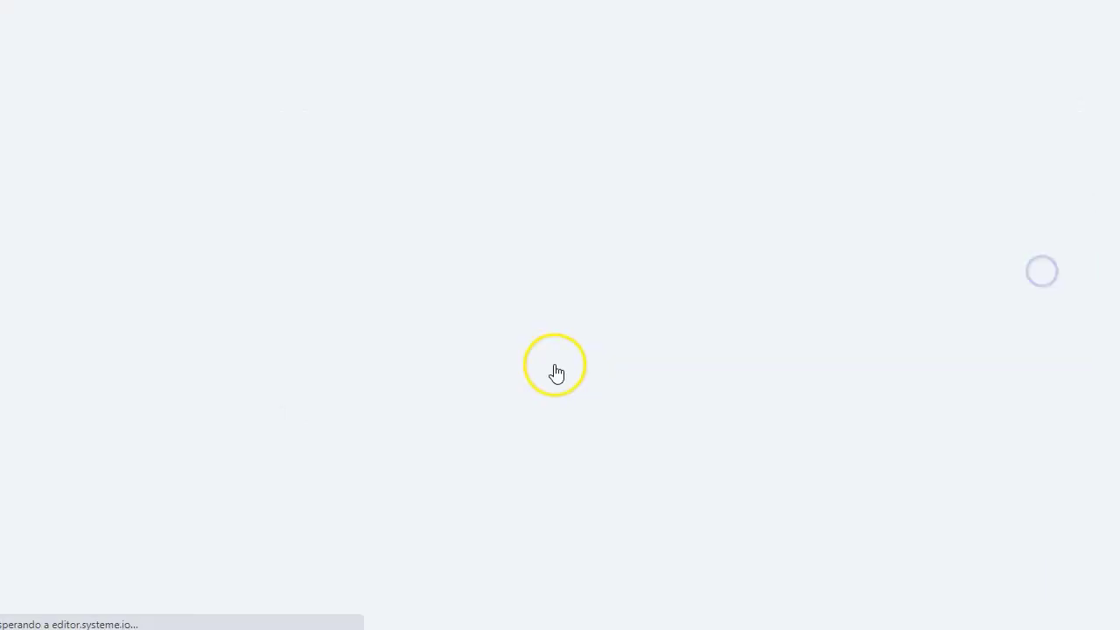
pyautogui.scroll(-1, 1024, 341)
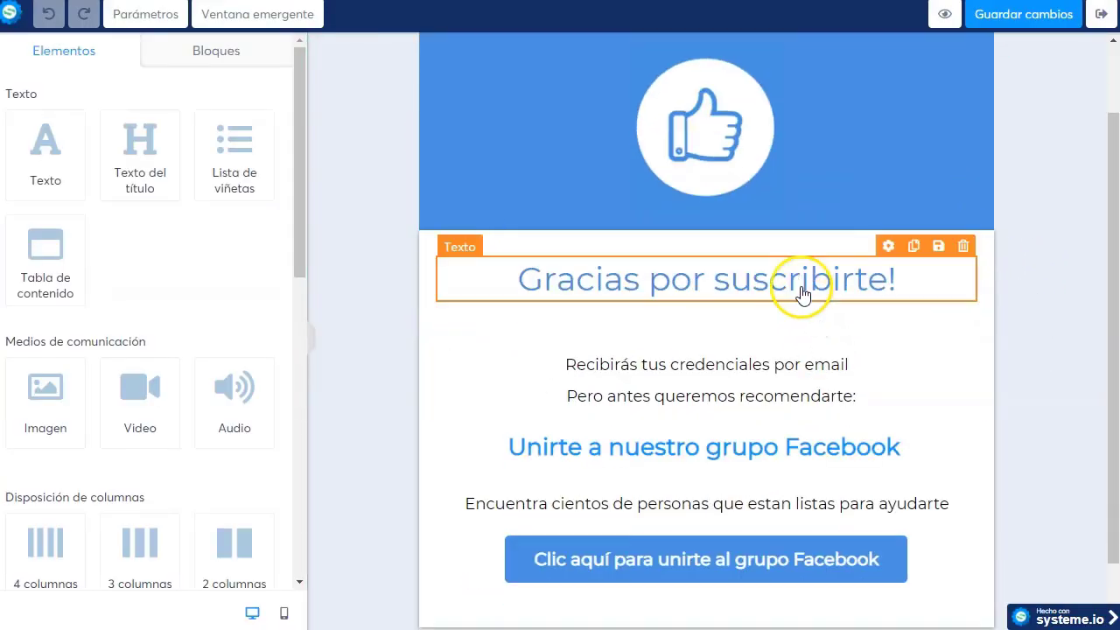
# - Change the line about receiving credentials to "Recibirás el video en tu email"
pyautogui.click(742, 374)
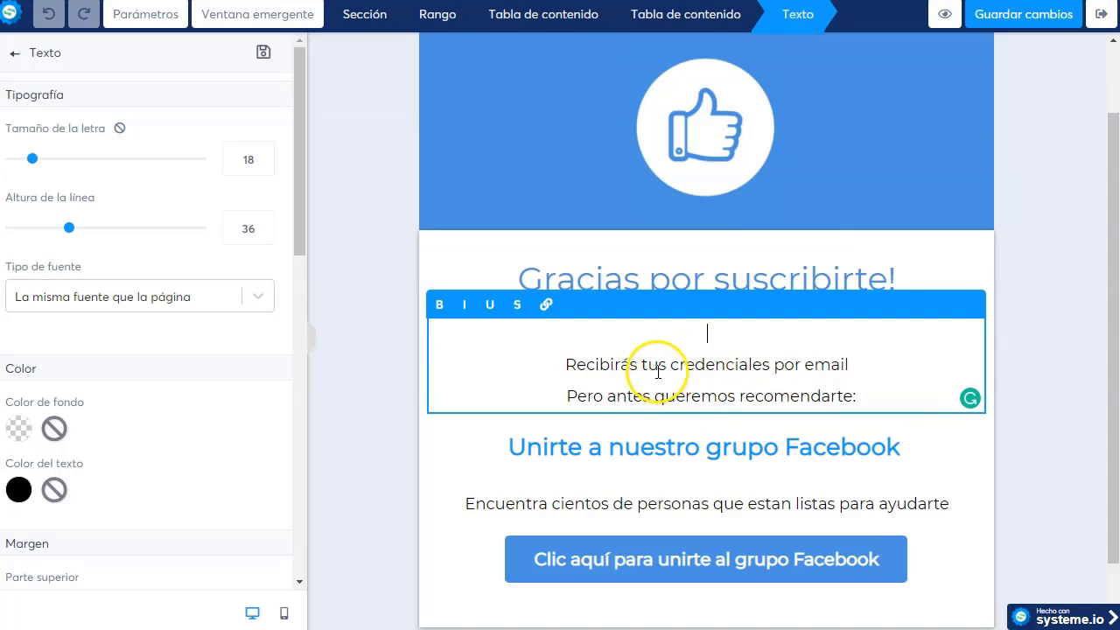
pyautogui.moveTo(641, 365); pyautogui.dragTo(770, 369)
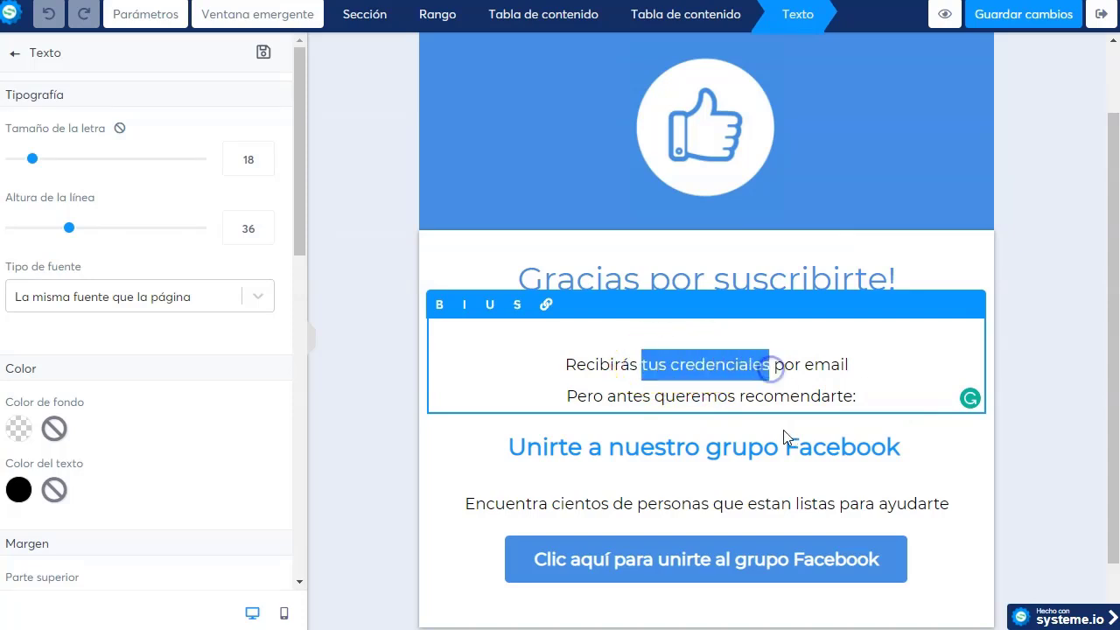
pyautogui.write('el video ')
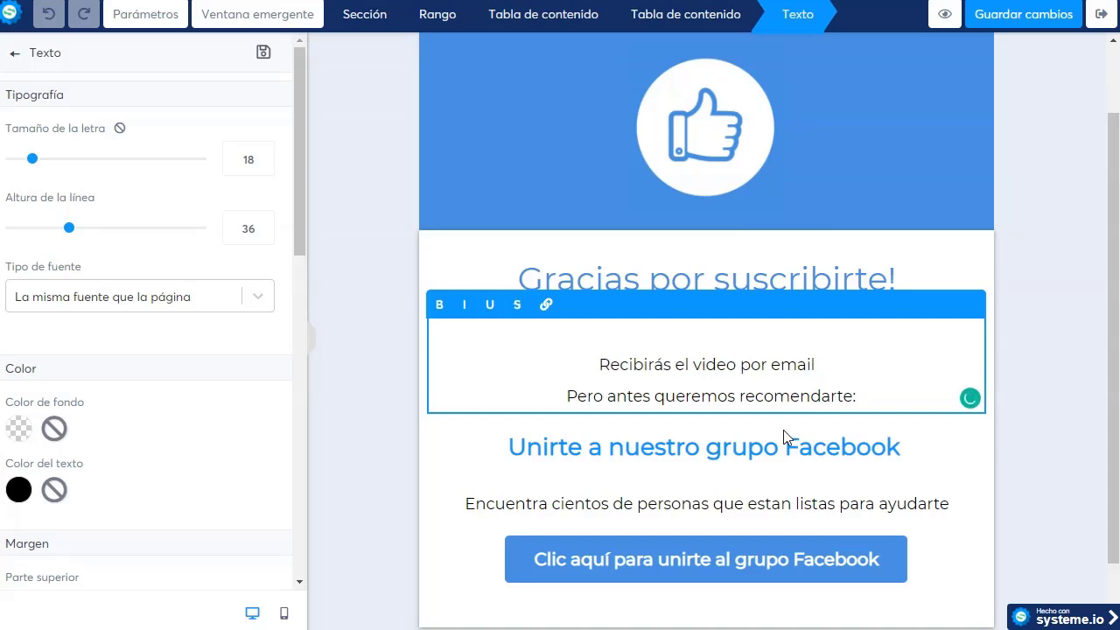
pyautogui.write('en tu')
pyautogui.press('Delete')
pyautogui.press('Delete')
pyautogui.press('Delete')
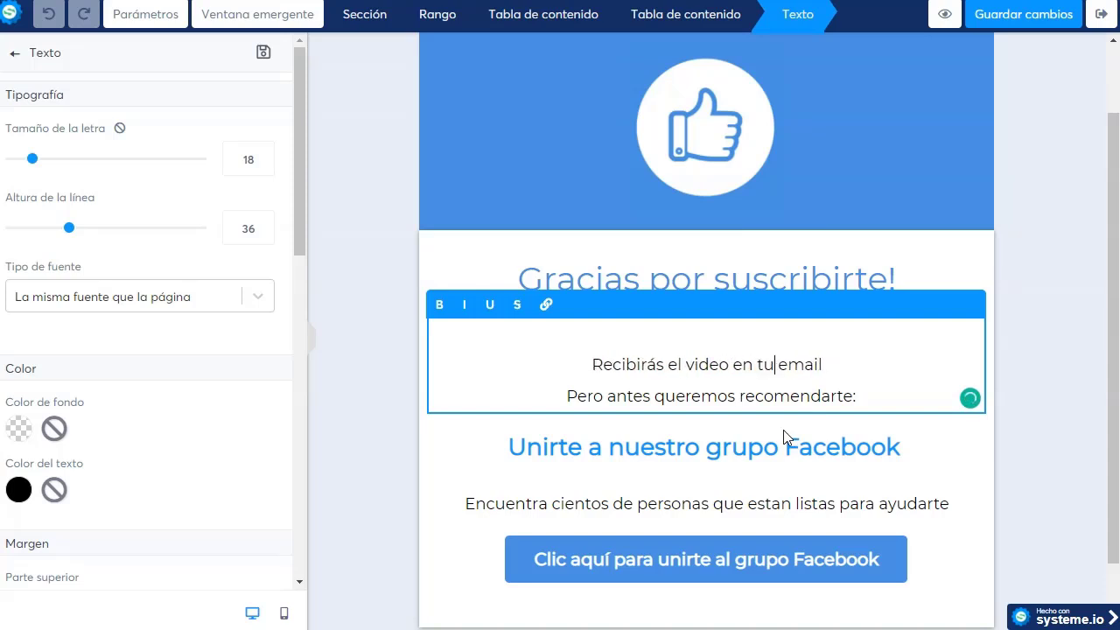
# - Remove the Facebook link from the "Unirte a nuestro grupo Facebook" line
pyautogui.click(685, 450)
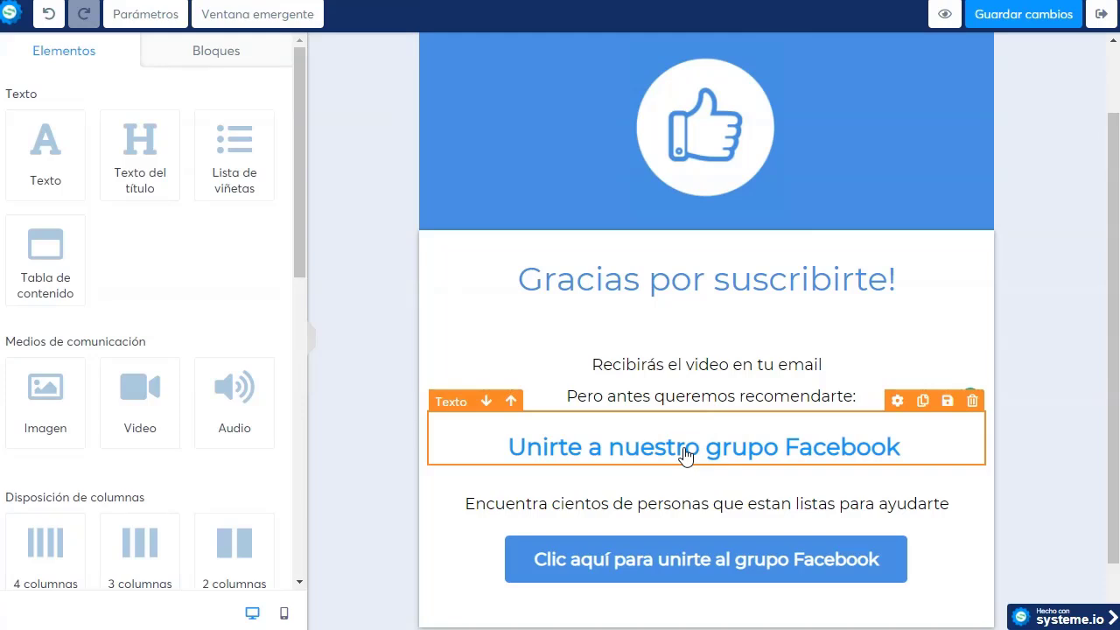
pyautogui.click(685, 450)
pyautogui.click(516, 441)
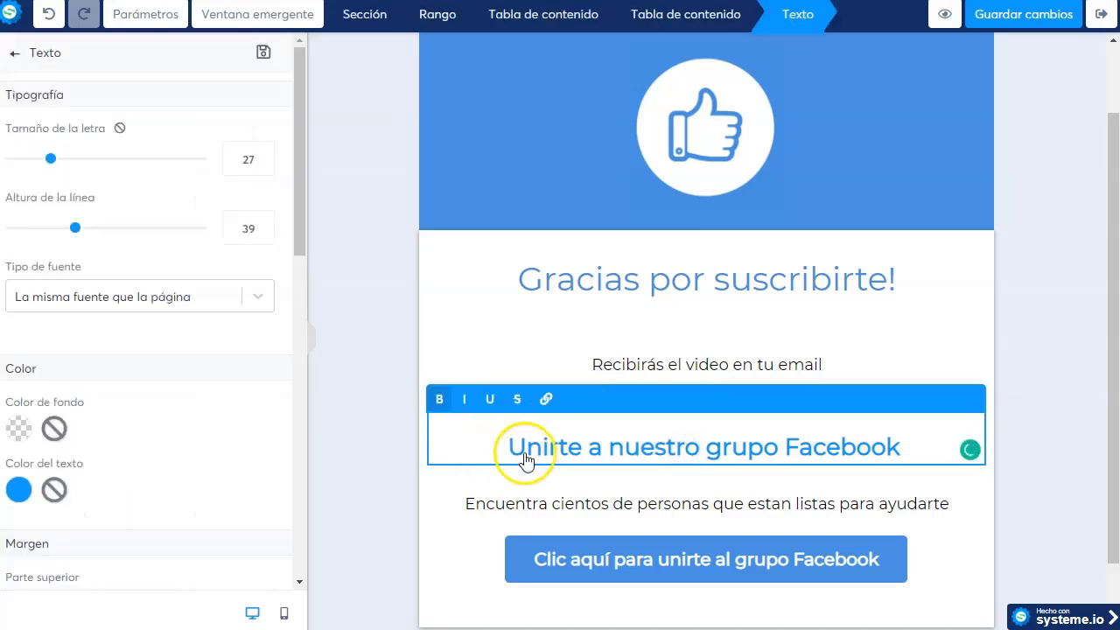
pyautogui.click(683, 443)
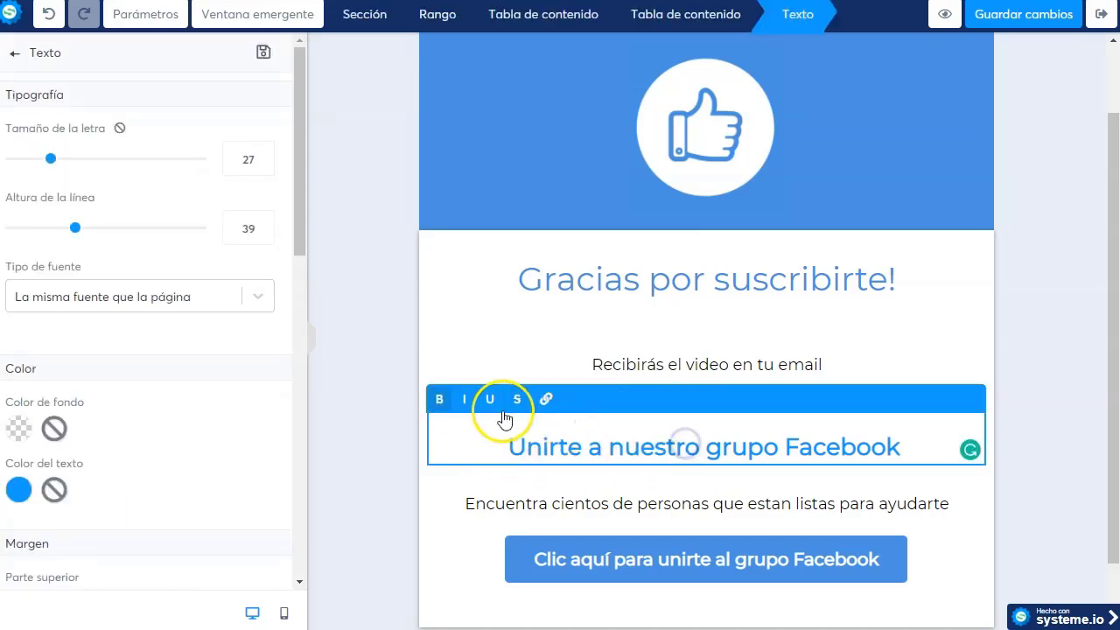
pyautogui.click(543, 435)
pyautogui.click(541, 442)
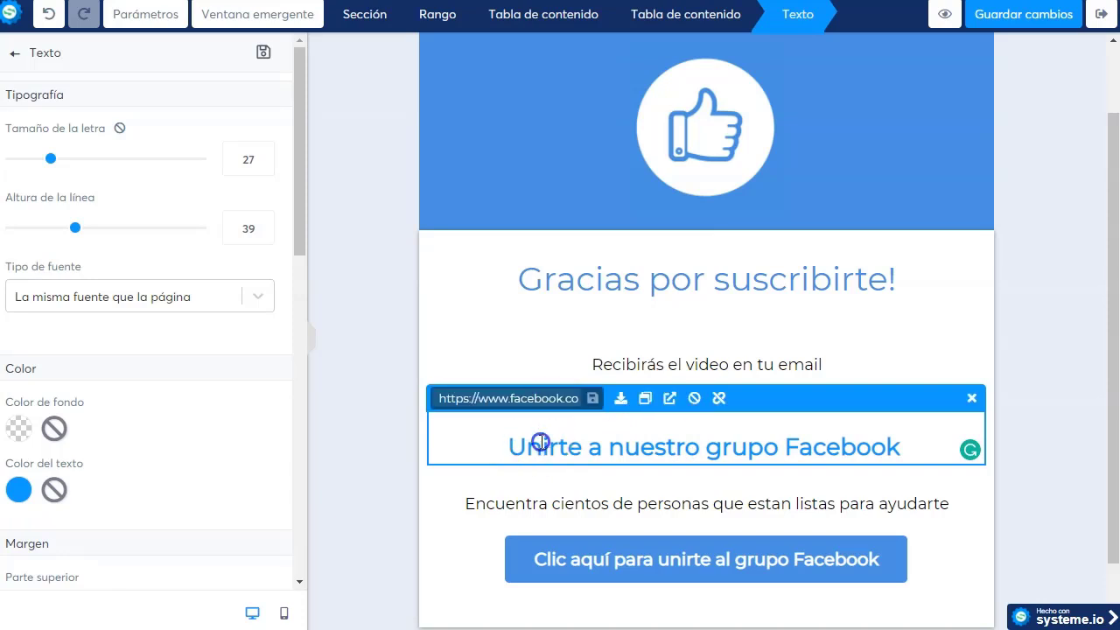
pyautogui.doubleClick(541, 446)
pyautogui.click(542, 447)
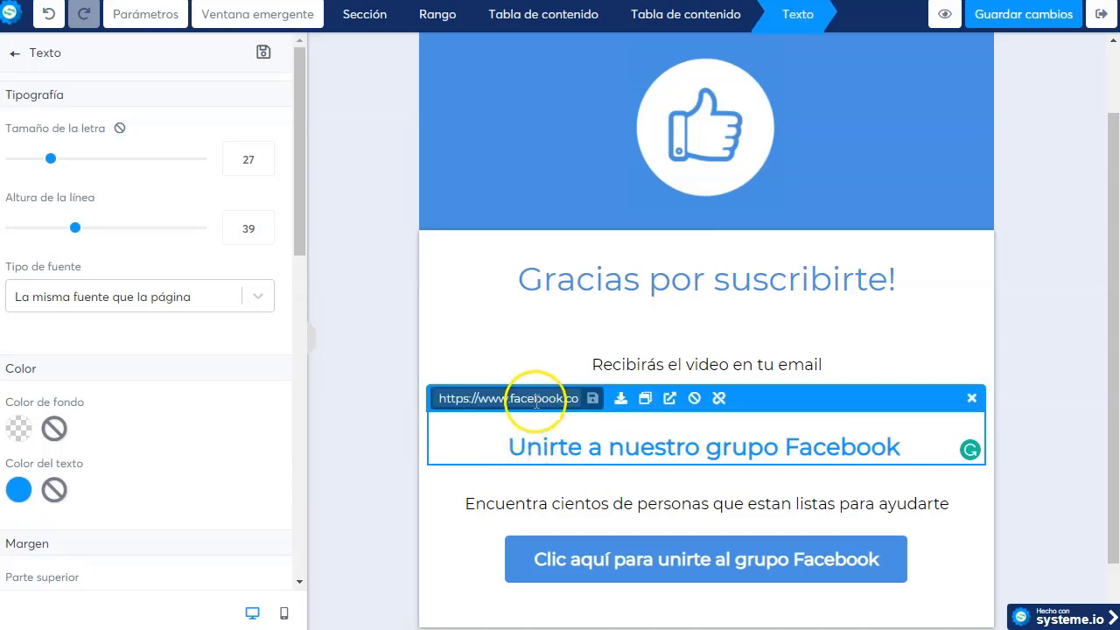
pyautogui.click(717, 399)
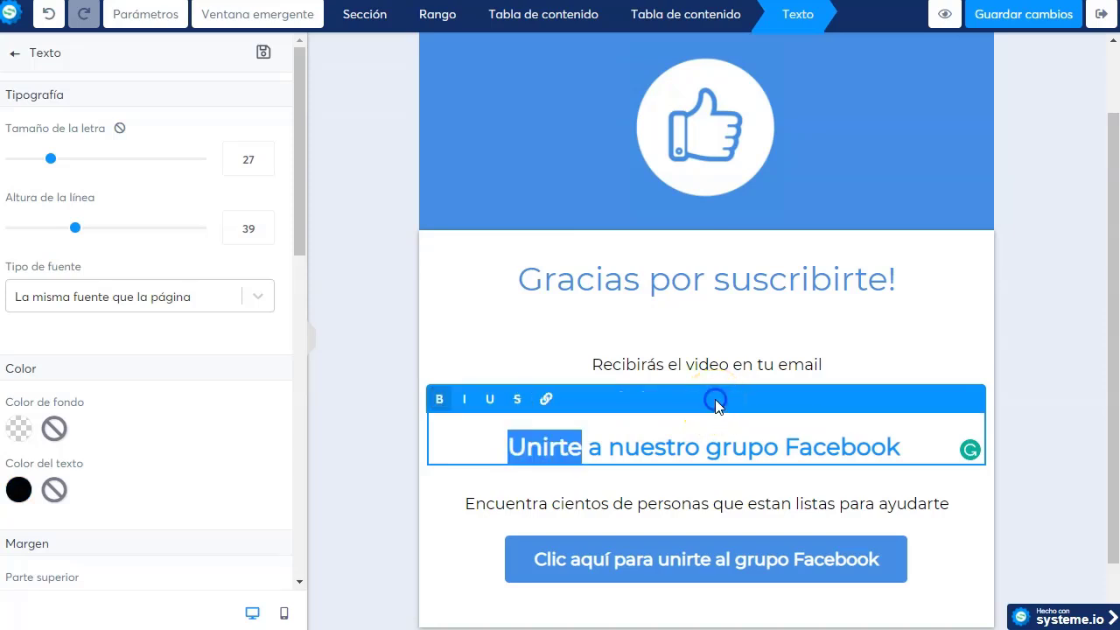
pyautogui.click(645, 450)
pyautogui.click(828, 447)
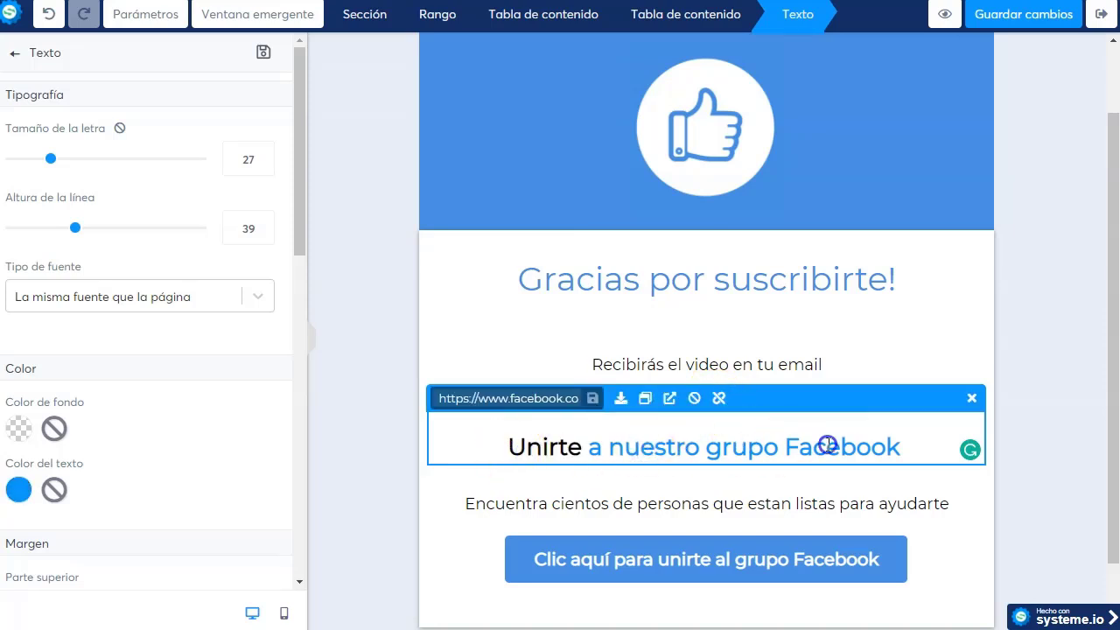
# - Replace the "Unirte a nuestro grupo Facebook" line with "Aqui el video si no quieres esperar a tu email"
pyautogui.tripleClick(901, 461)
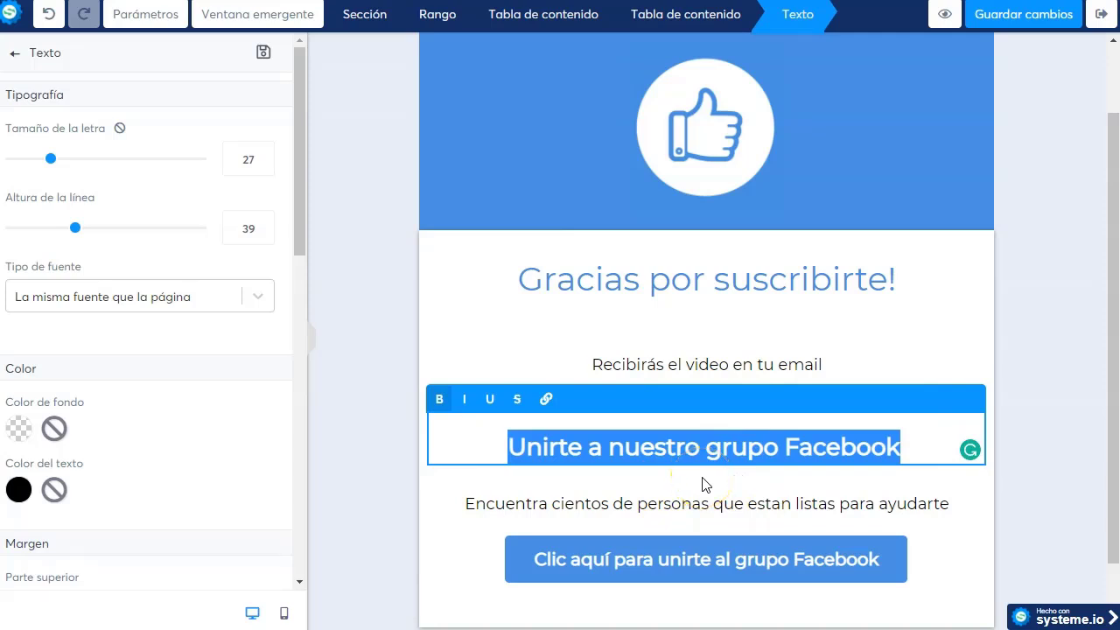
pyautogui.write('Aqui')
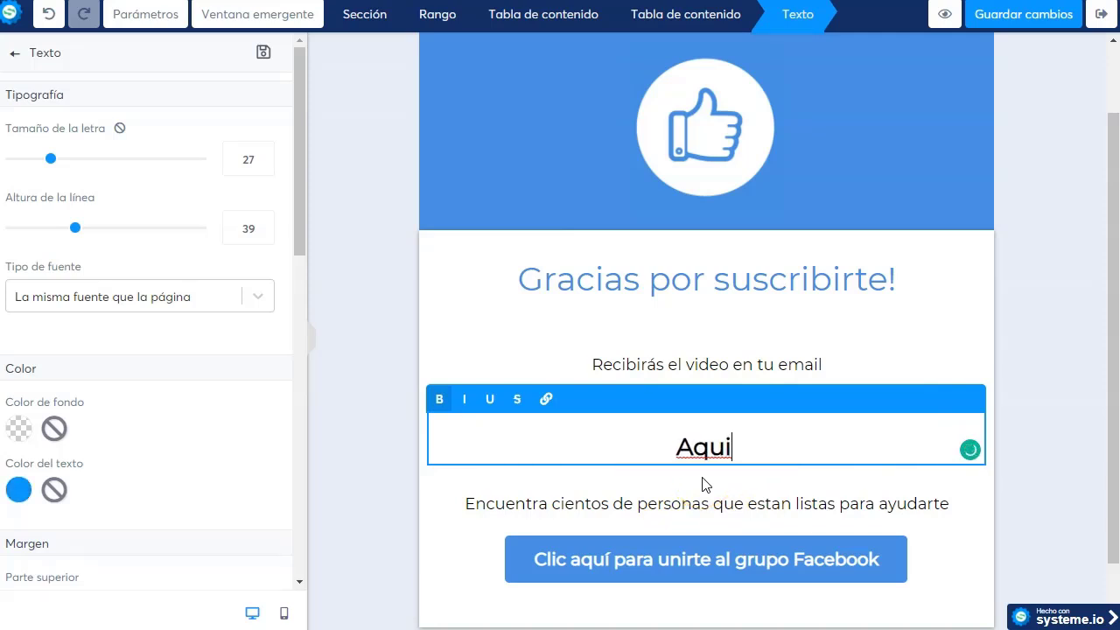
pyautogui.write(' el video si ')
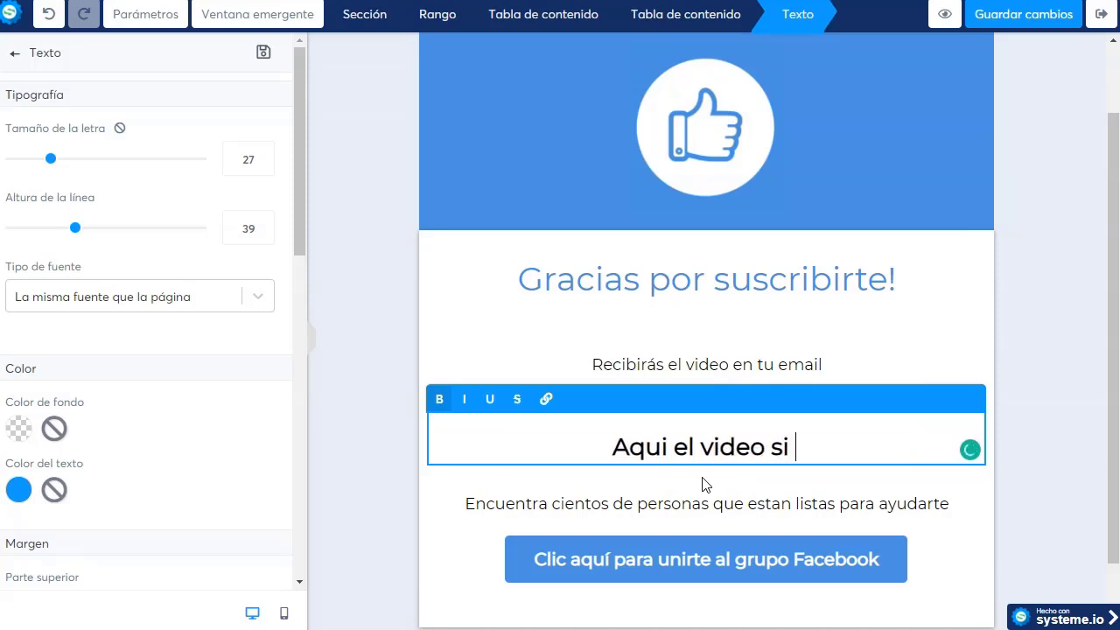
pyautogui.write('no quieres esperar e')
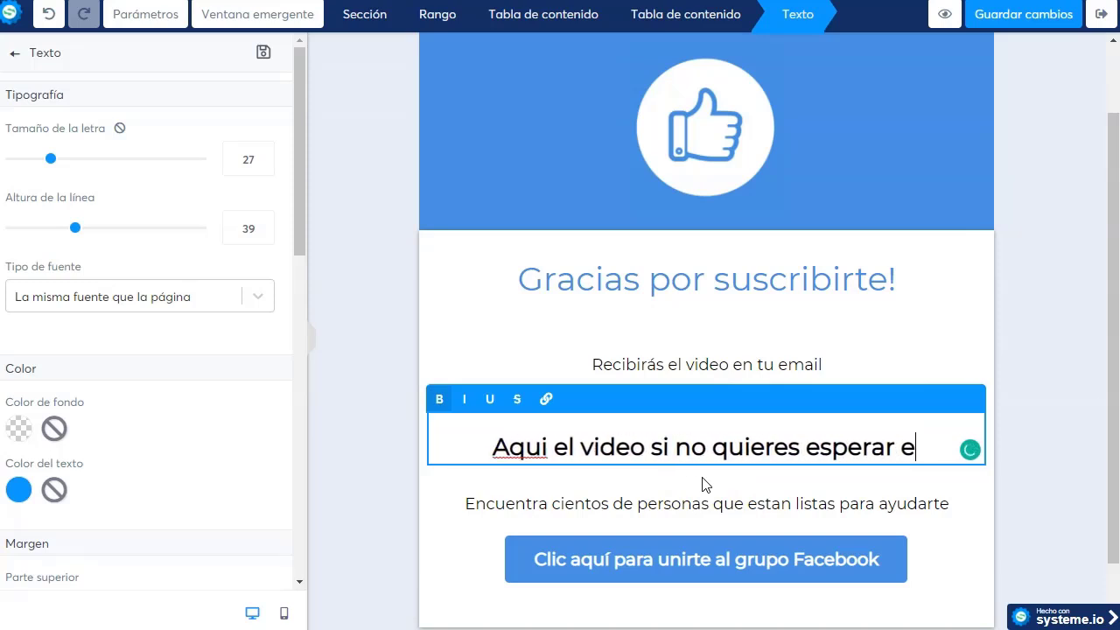
pyautogui.press('BackSpace')
pyautogui.write('a t')
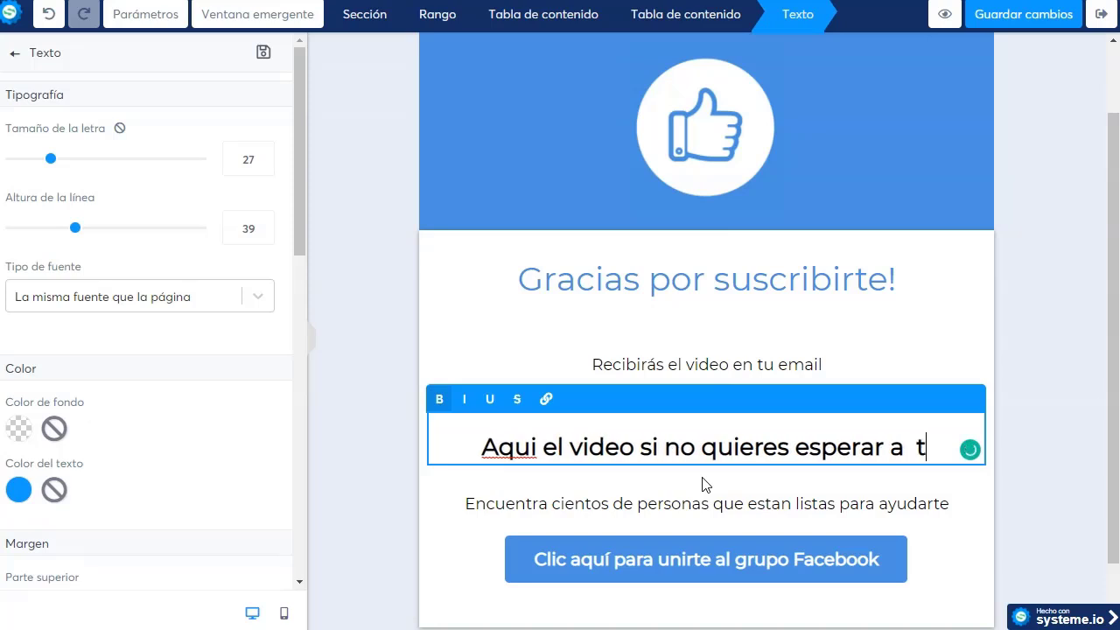
pyautogui.write('u email')
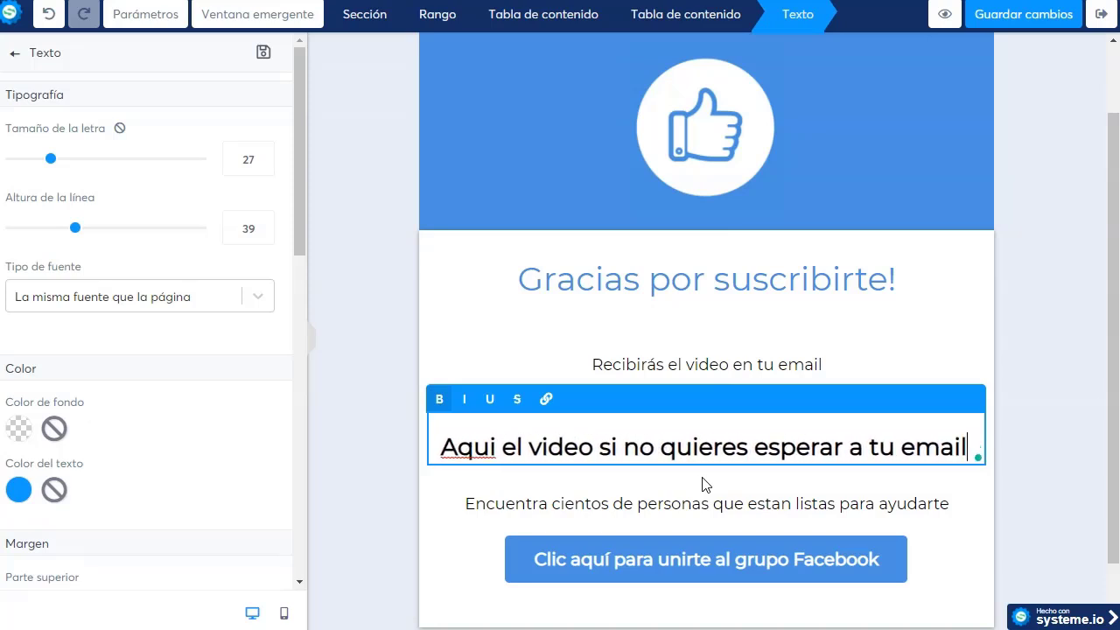
pyautogui.tripleClick(691, 446)
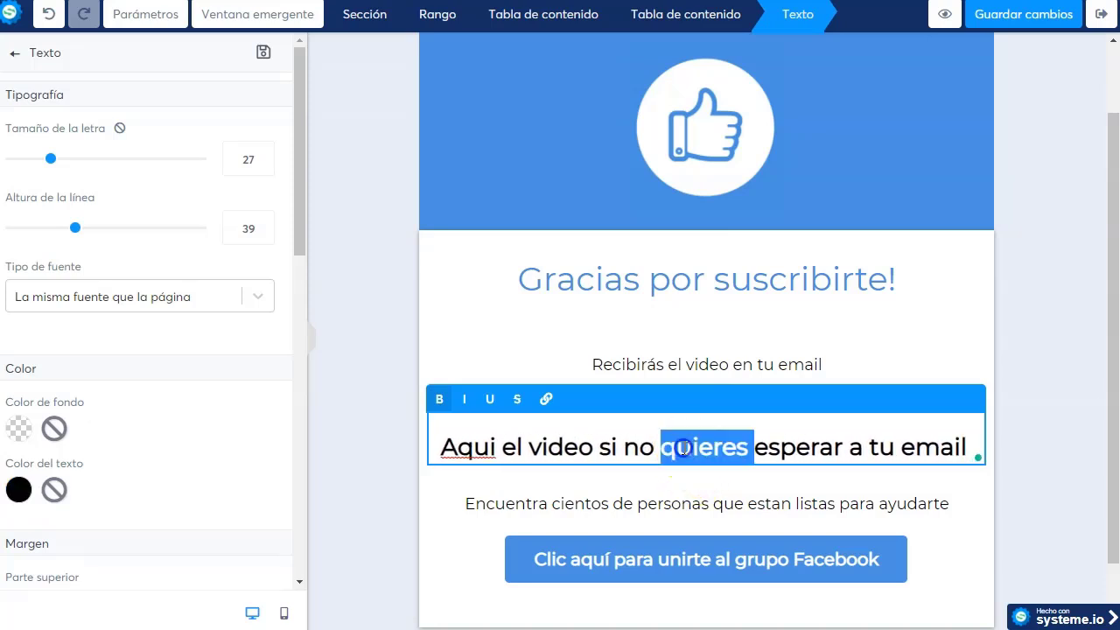
pyautogui.click(546, 398)
pyautogui.click(552, 398)
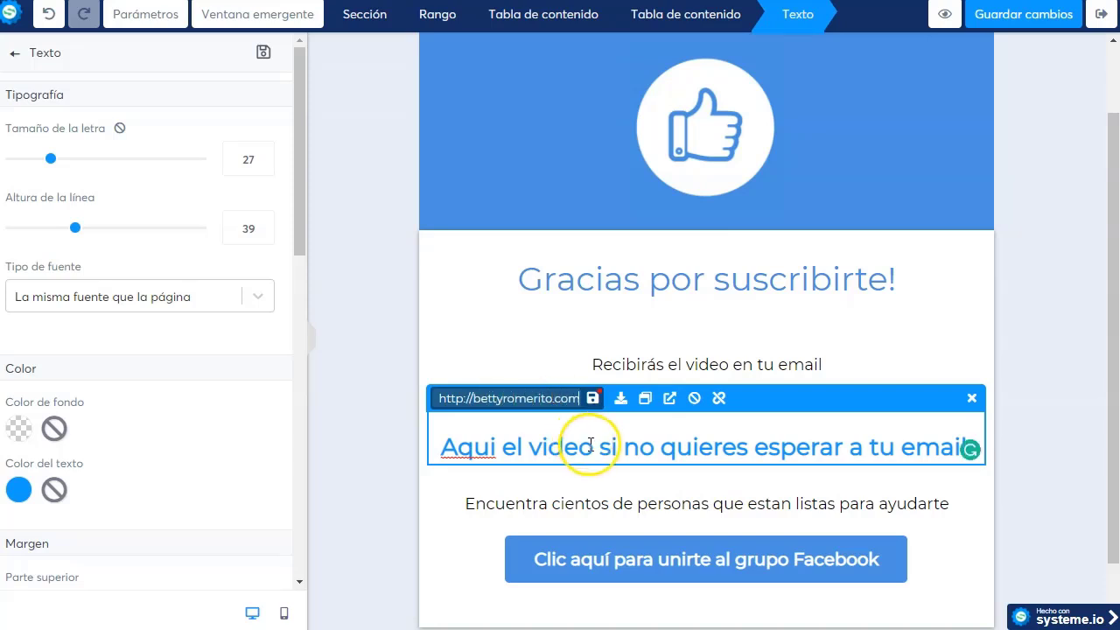
pyautogui.click(592, 399)
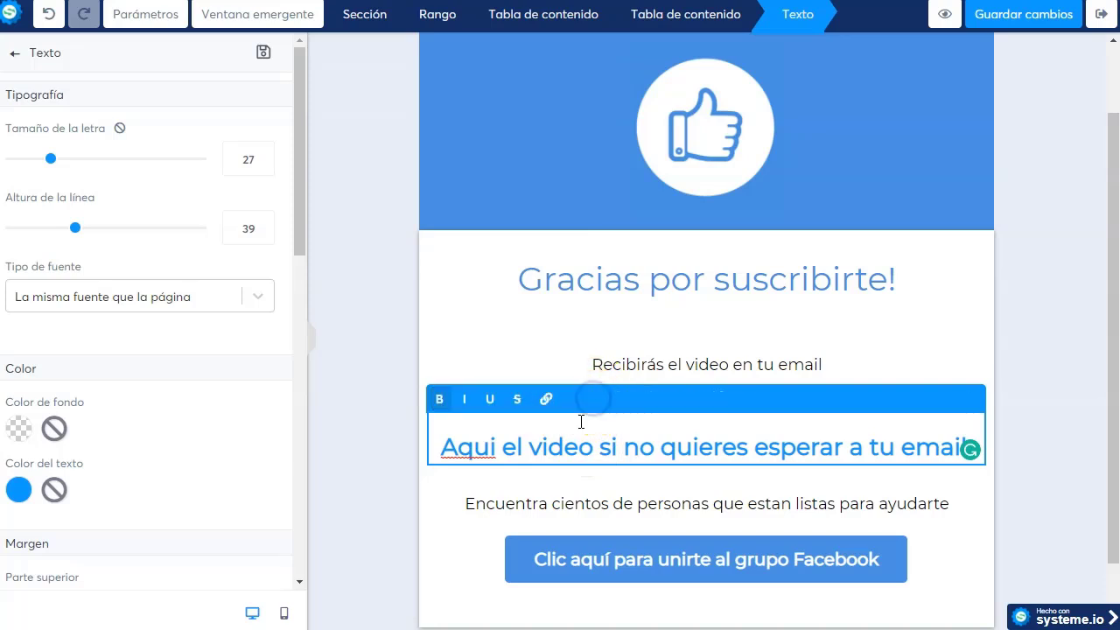
# - Delete the "Clic aquí para unirte al grupo Facebook" button from the thank-you page
pyautogui.click(658, 509)
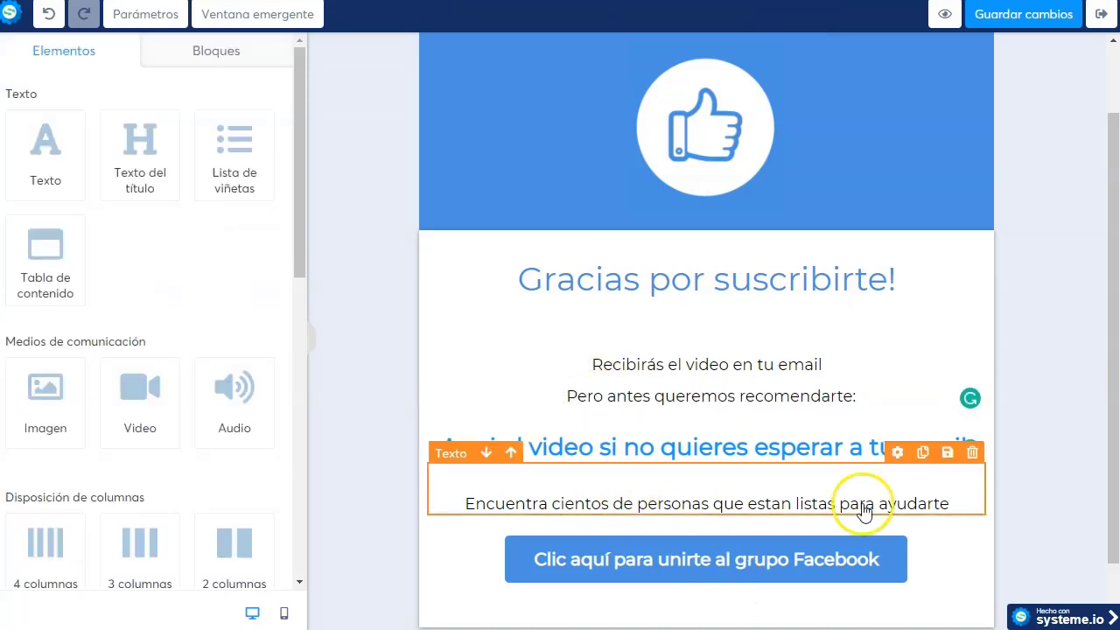
pyautogui.tripleClick(724, 500)
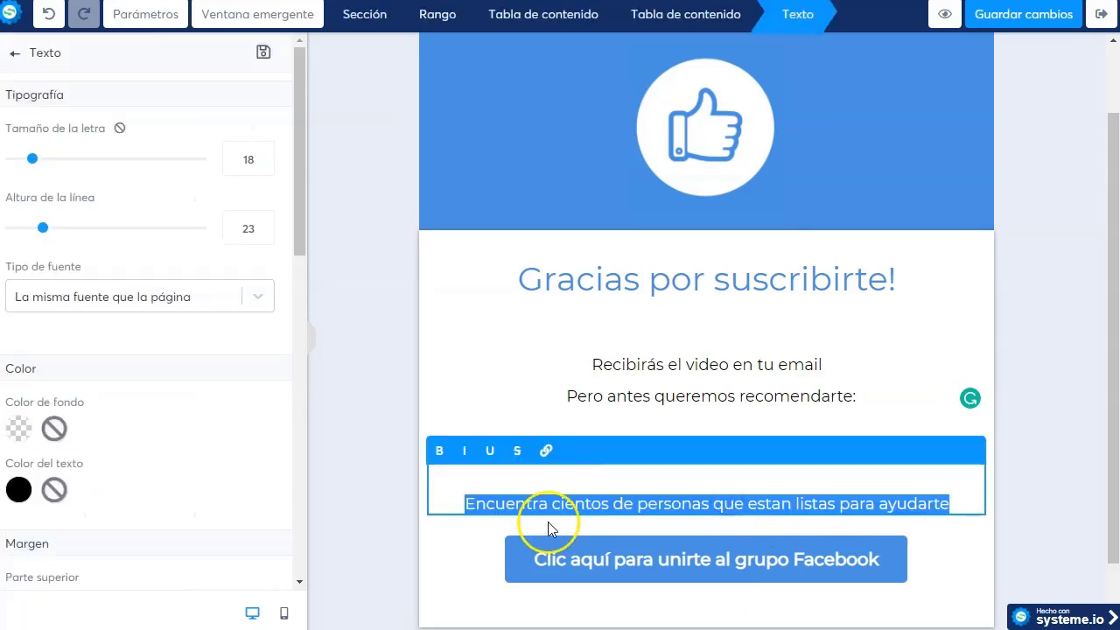
pyautogui.click(669, 504)
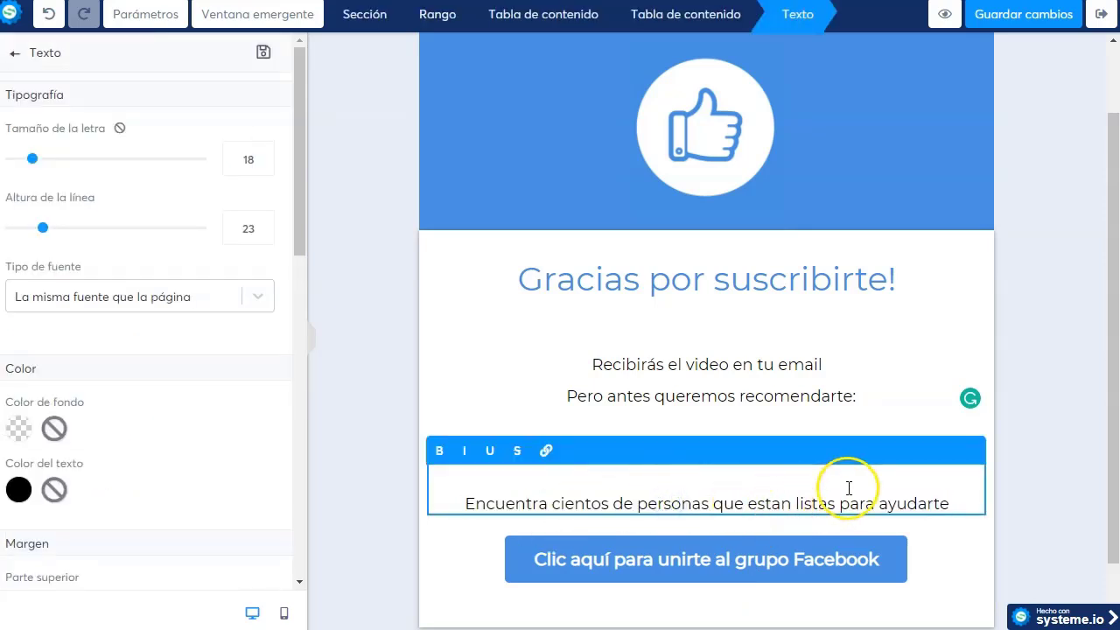
pyautogui.click(822, 568)
pyautogui.click(705, 573)
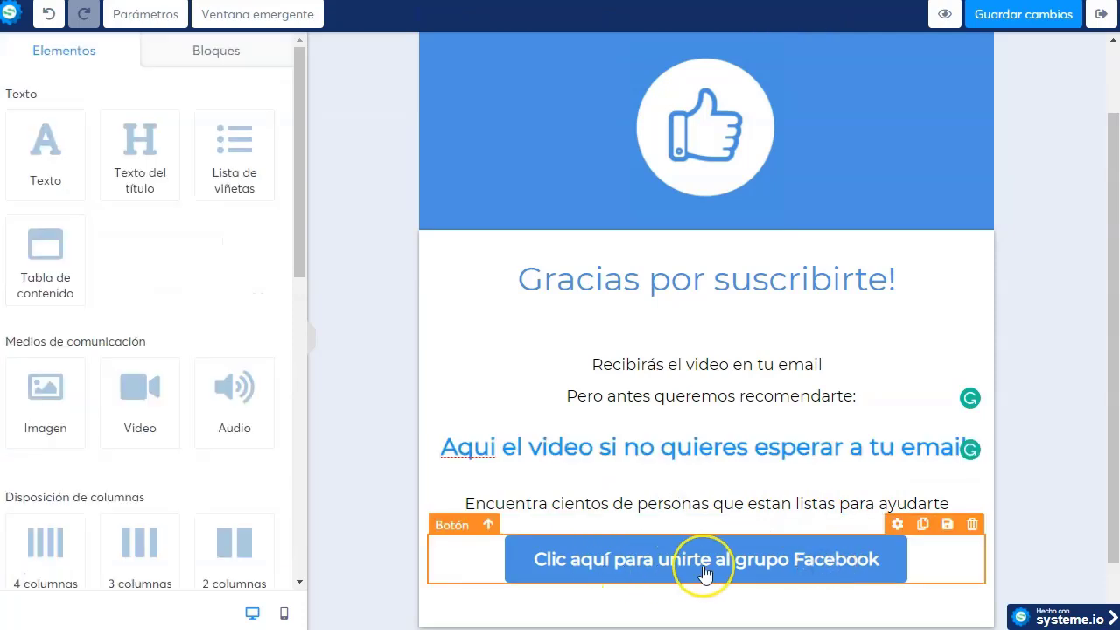
pyautogui.click(830, 545)
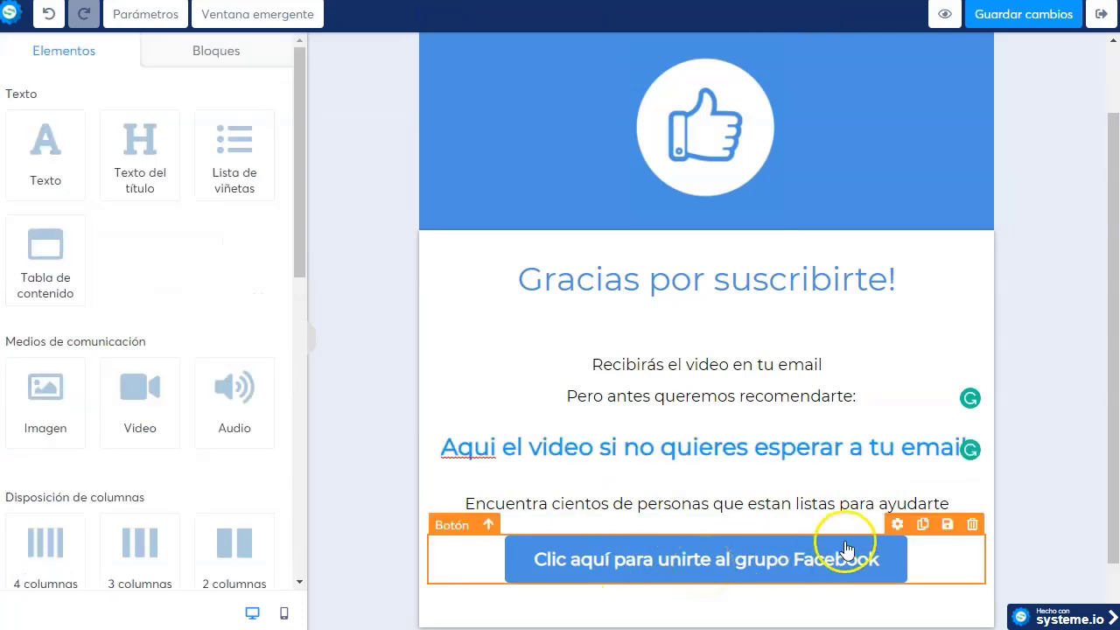
pyautogui.click(972, 524)
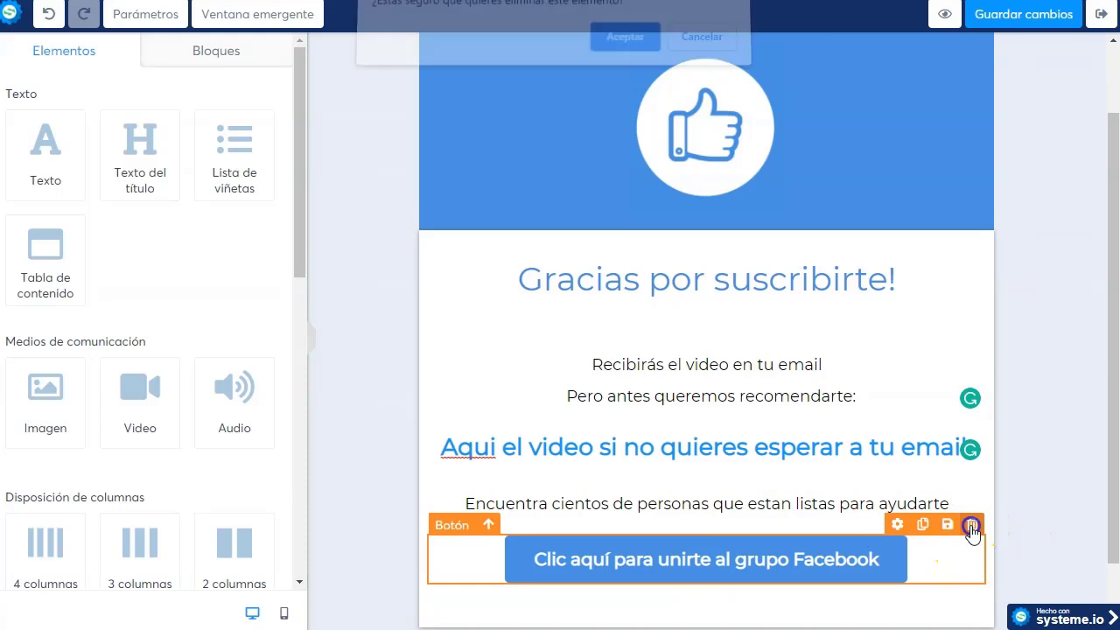
pyautogui.click(622, 47)
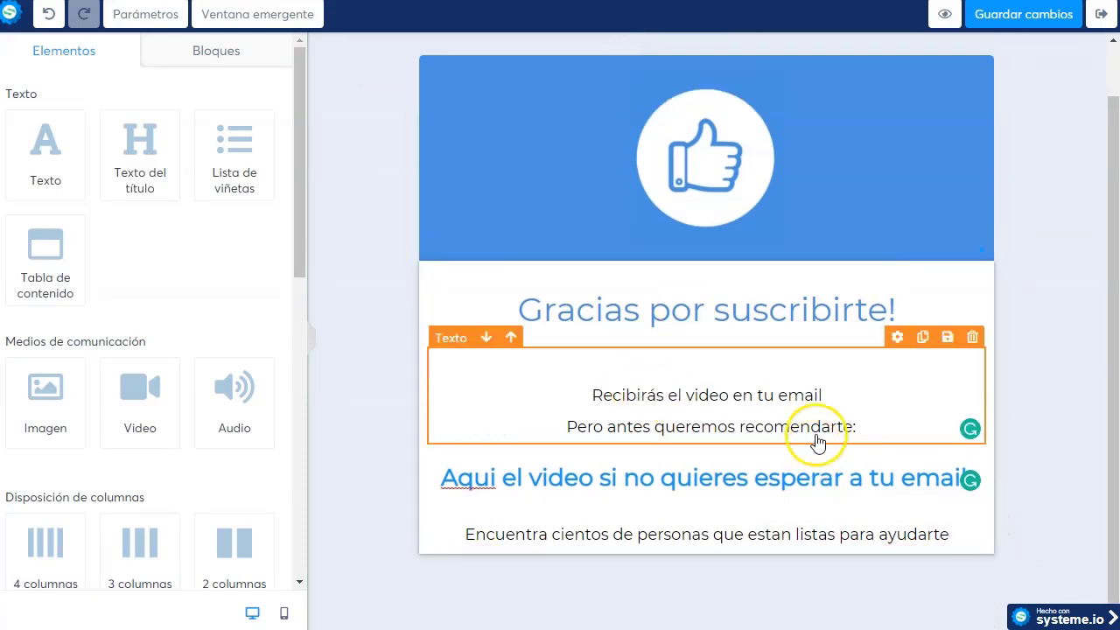
# - Insert an image element above the "Gracias por suscribirte!" heading, using the already uploaded raining-money picture
pyautogui.scroll(-3, 112, 333)
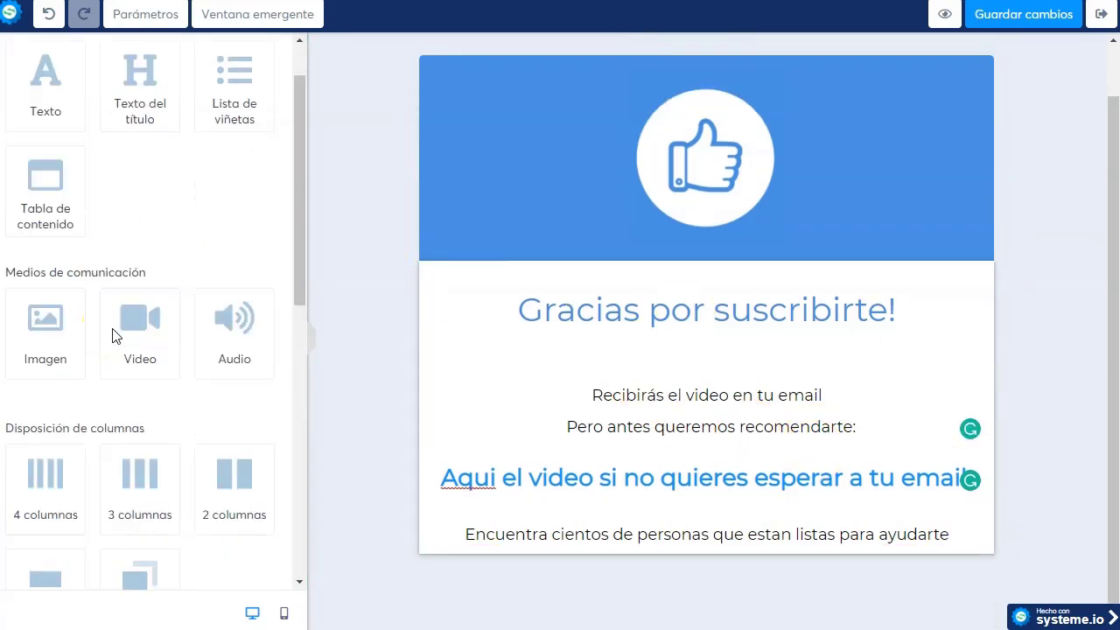
pyautogui.moveTo(46, 213); pyautogui.dragTo(685, 303)
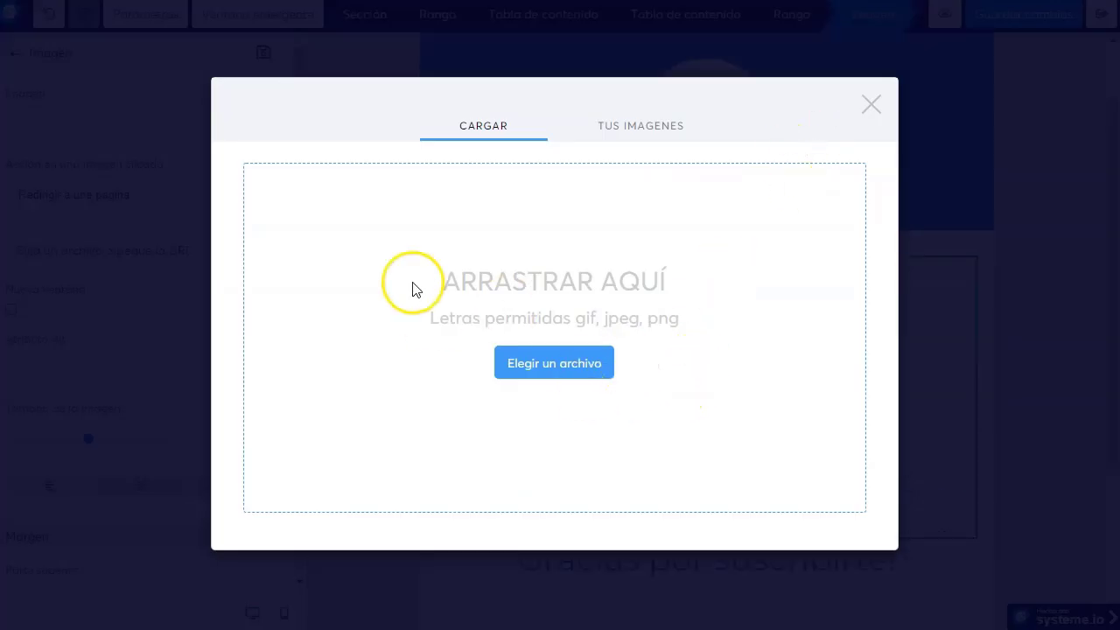
pyautogui.click(625, 137)
pyautogui.click(311, 165)
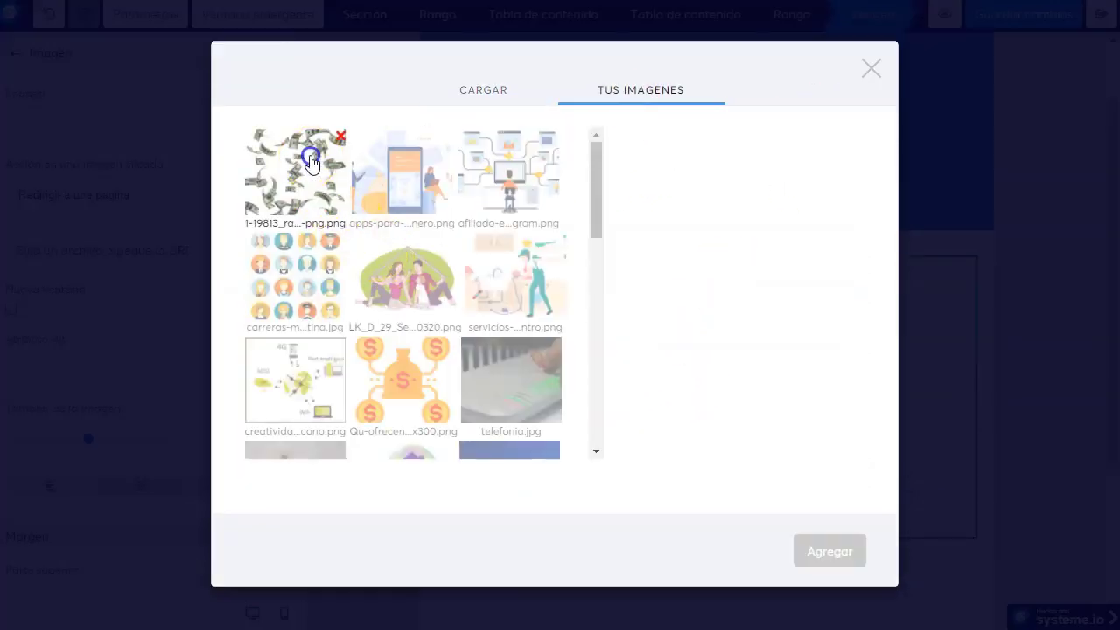
pyautogui.click(822, 558)
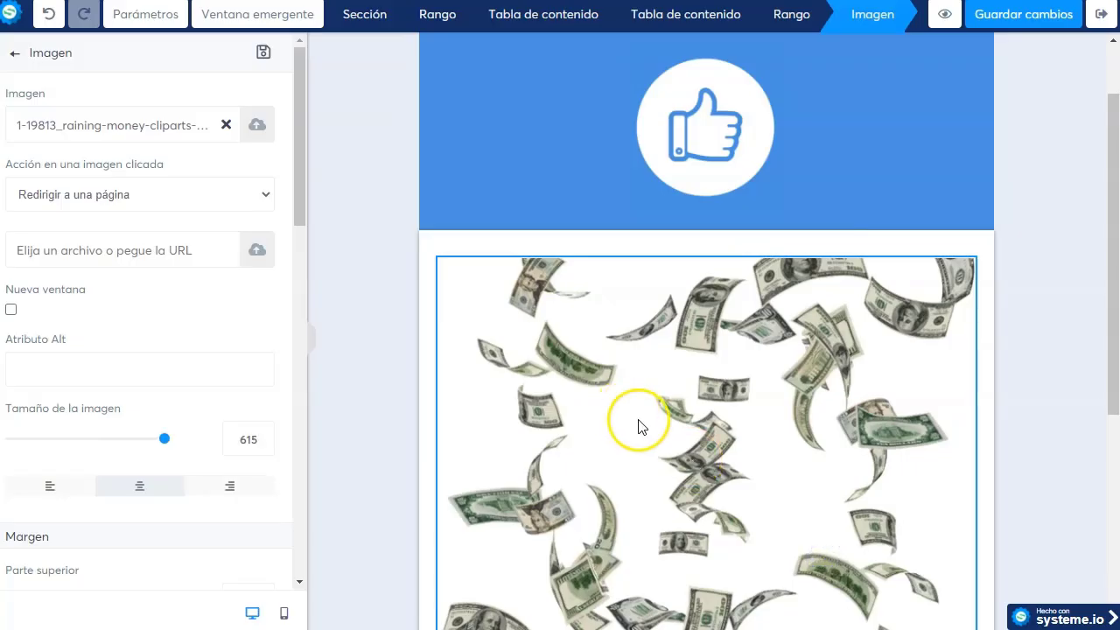
pyautogui.click(1070, 365)
# - Delete the raining-money image above the "Gracias por suscribirte!" heading
pyautogui.scroll(-5, 645, 484)
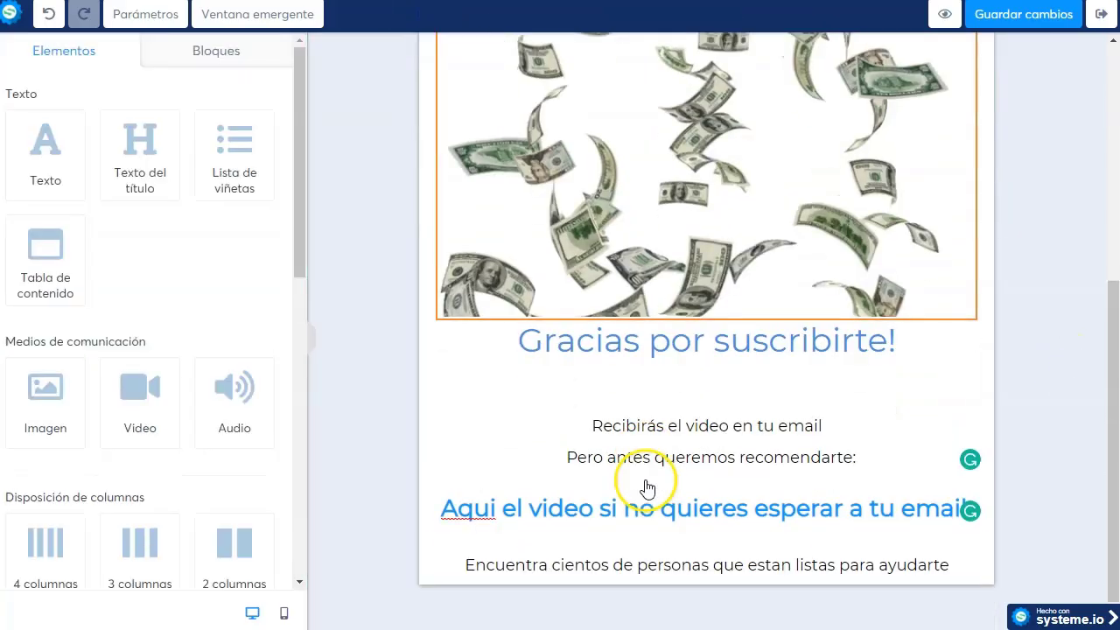
pyautogui.scroll(5, 645, 412)
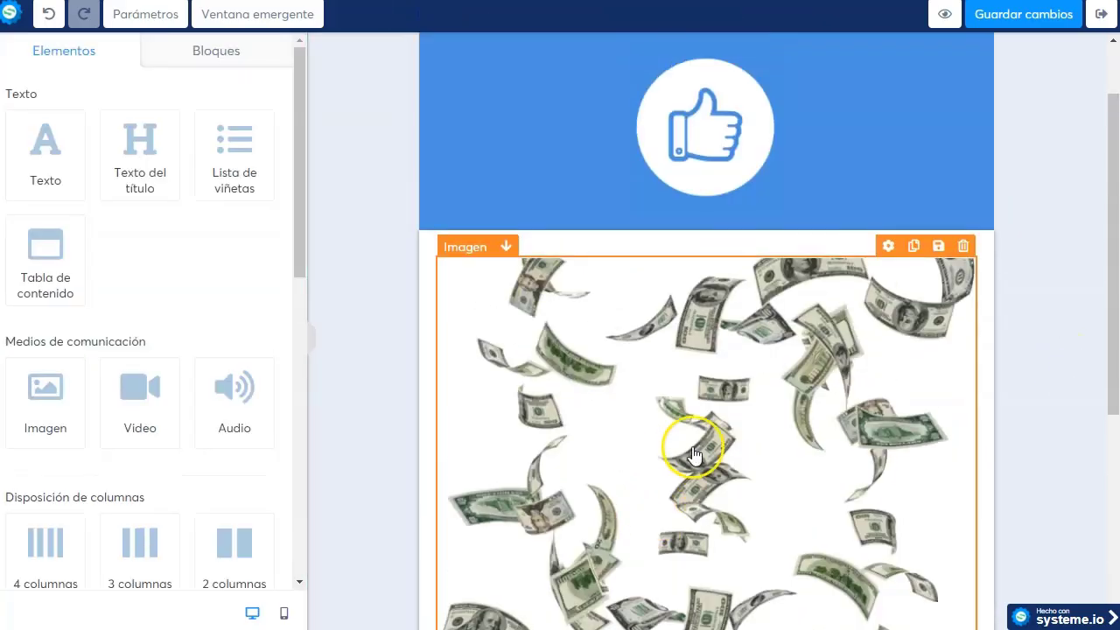
pyautogui.click(963, 246)
pyautogui.click(623, 50)
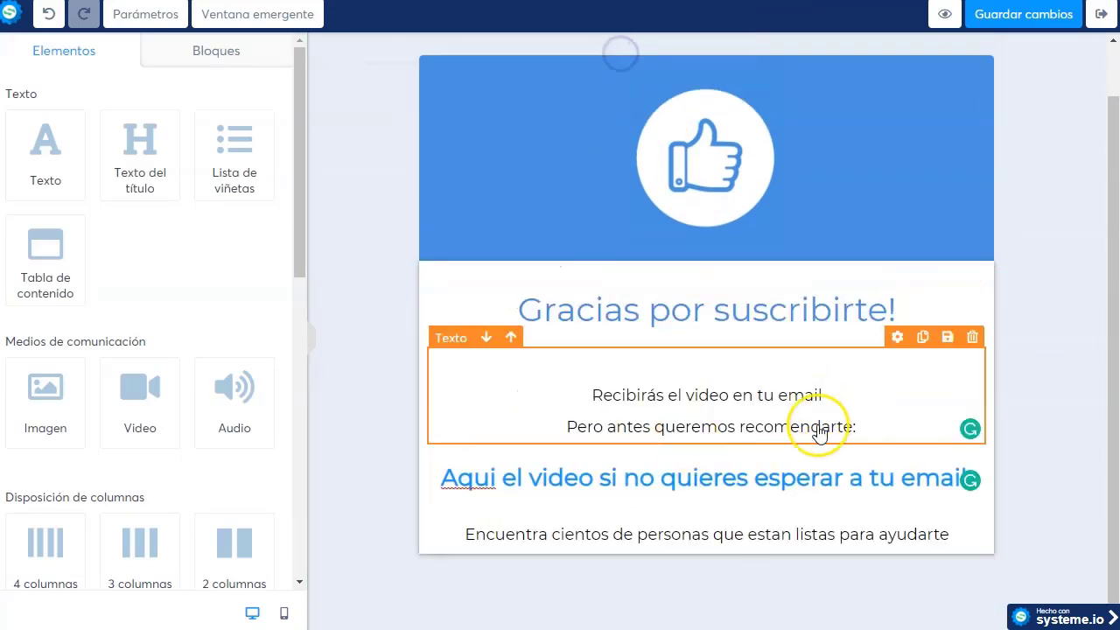
# - Save the changes to the thank-you page and leave the page editor
pyautogui.click(1025, 14)
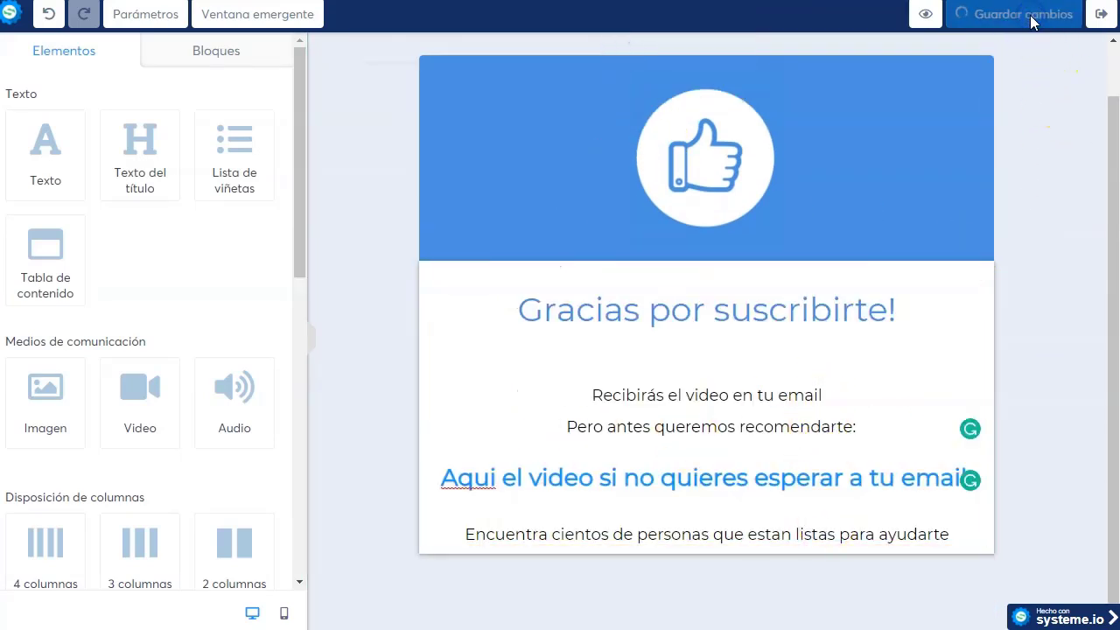
pyautogui.click(1099, 22)
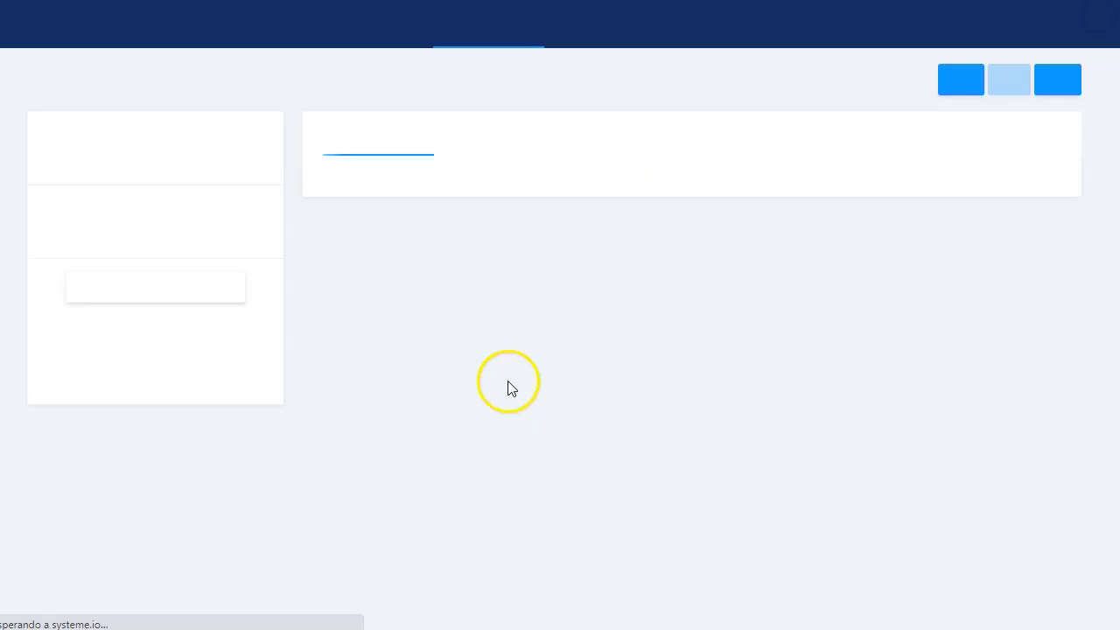
# - Rename the funnel's capture page as "quizz dietas" and save it
pyautogui.click(133, 147)
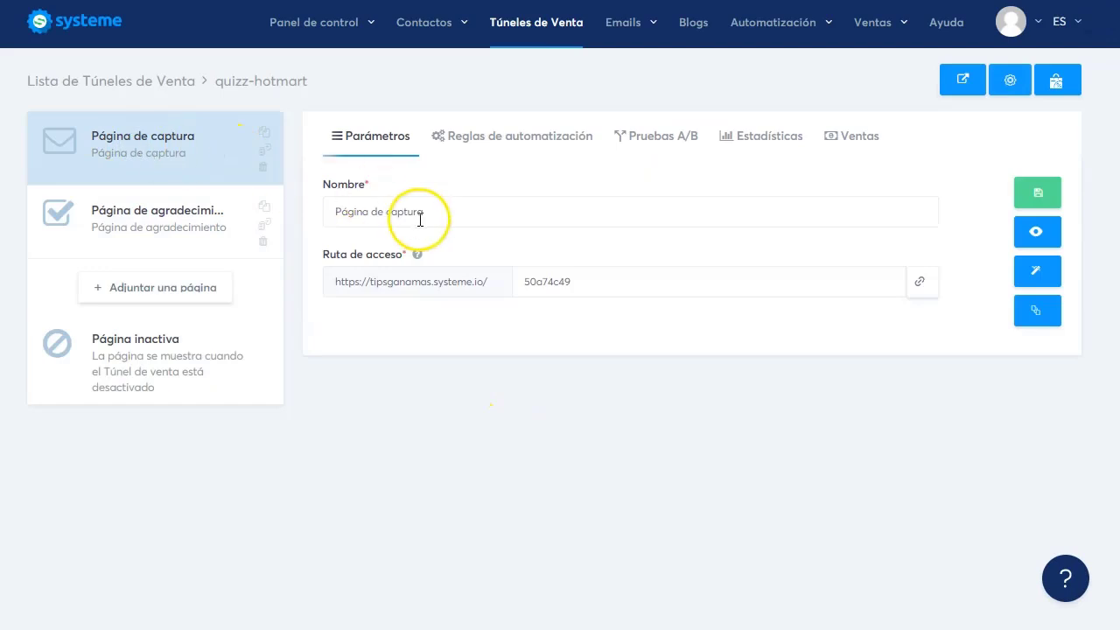
pyautogui.moveTo(450, 218); pyautogui.dragTo(327, 211)
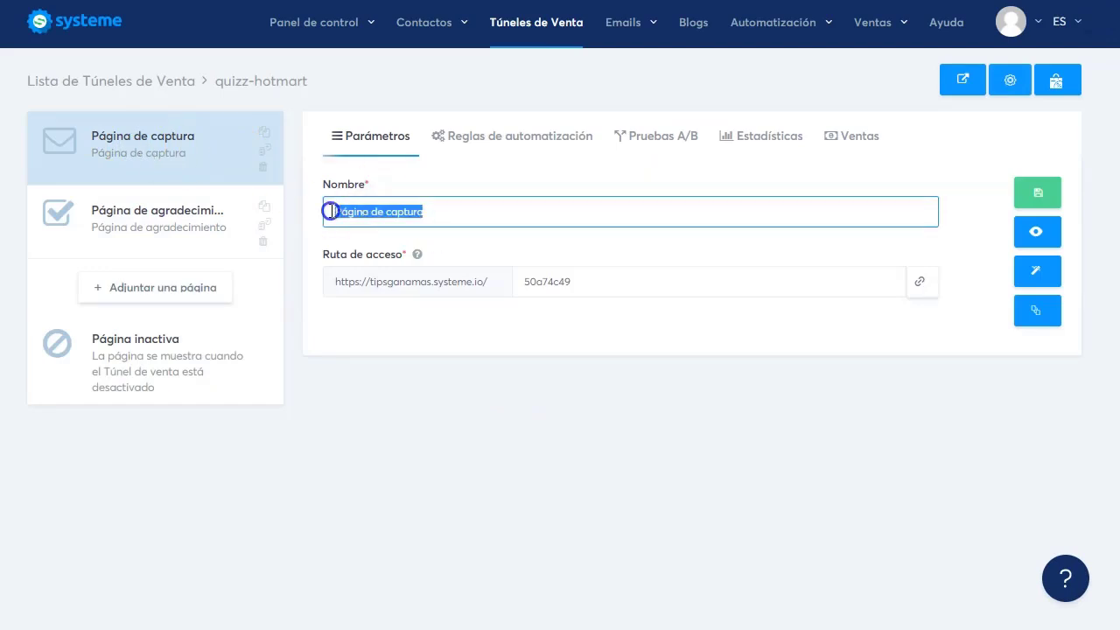
pyautogui.click(457, 212)
pyautogui.moveTo(421, 208); pyautogui.dragTo(291, 200)
pyautogui.write('quizz diet')
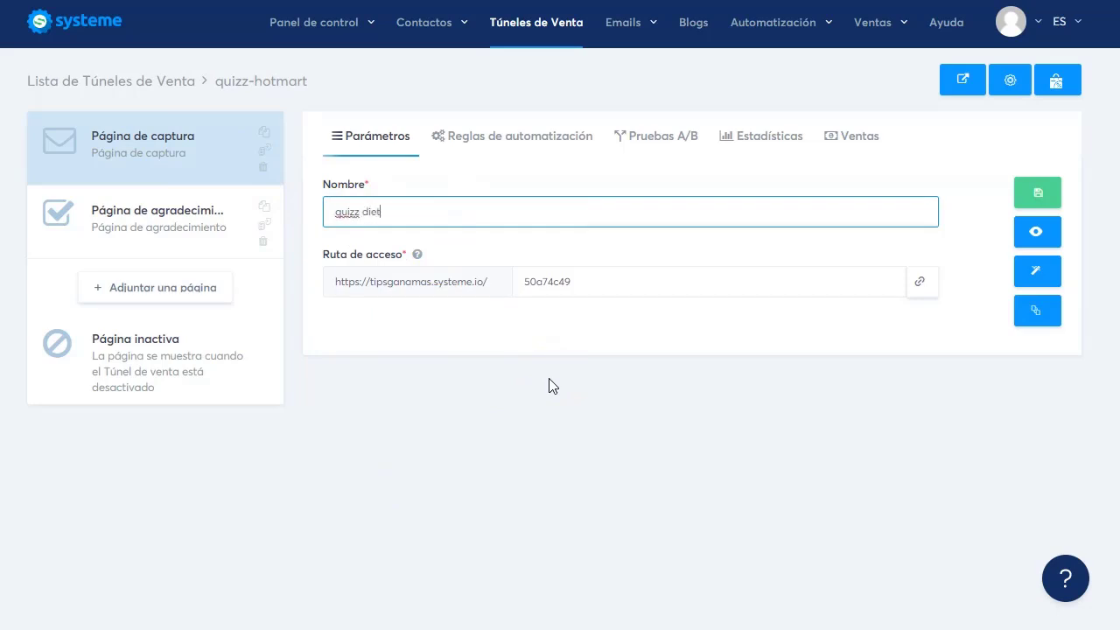
pyautogui.write('as')
pyautogui.click(1037, 193)
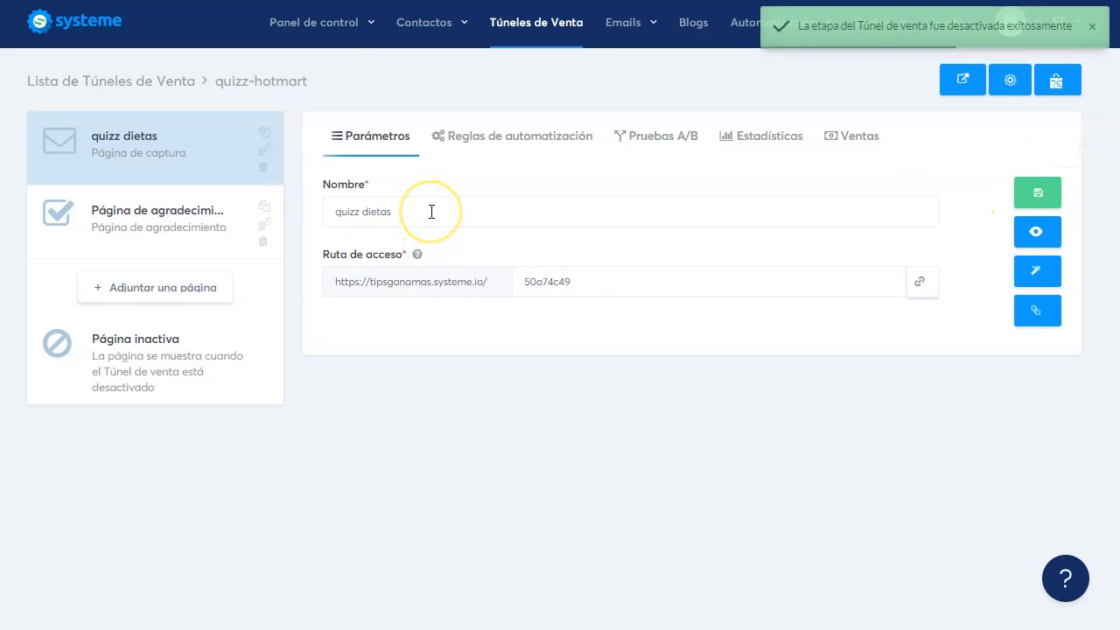
# - Rename the funnel's thank-you page as "gracias dietas" and save it
pyautogui.click(187, 237)
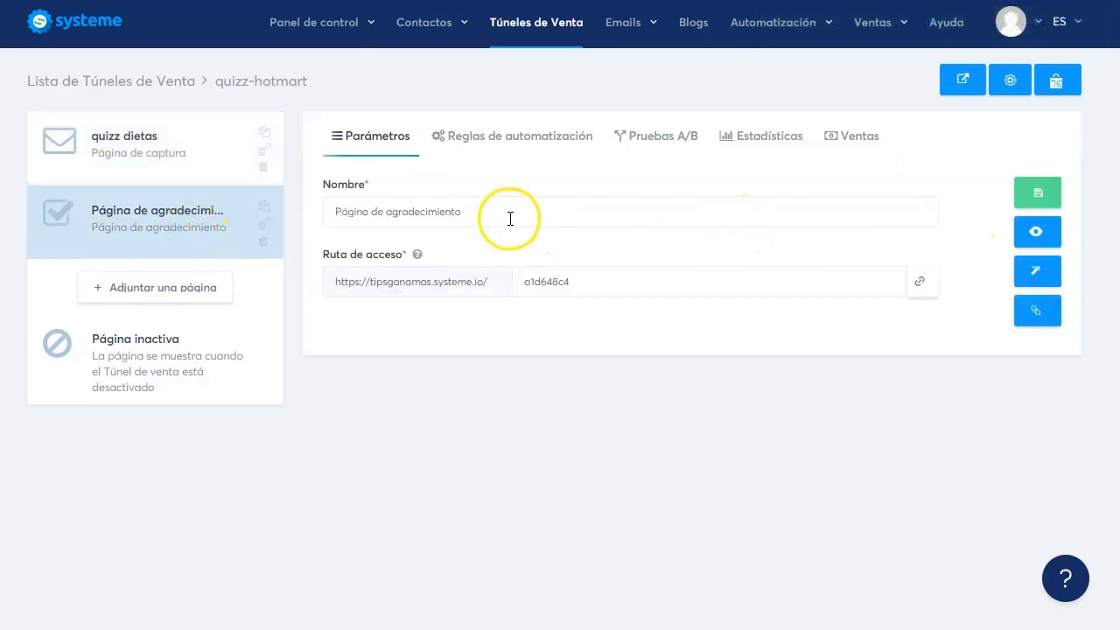
pyautogui.moveTo(510, 218); pyautogui.dragTo(252, 217)
pyautogui.write('gracias dietas')
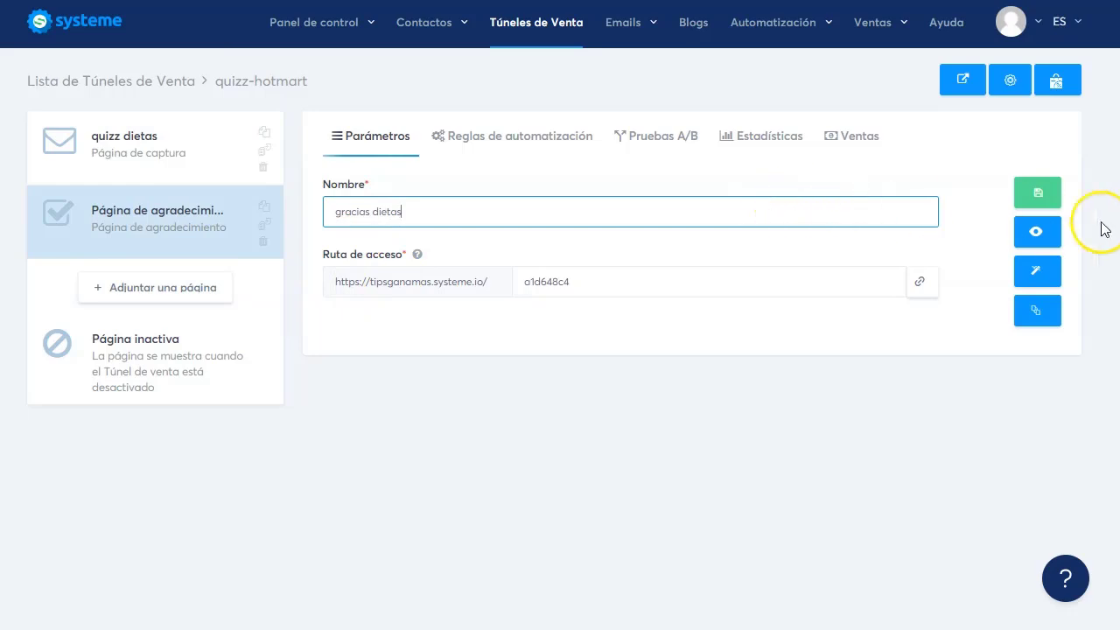
pyautogui.click(1040, 198)
# - Copy the link of the "quizz dietas" page and open it in a new browser tab
pyautogui.click(150, 147)
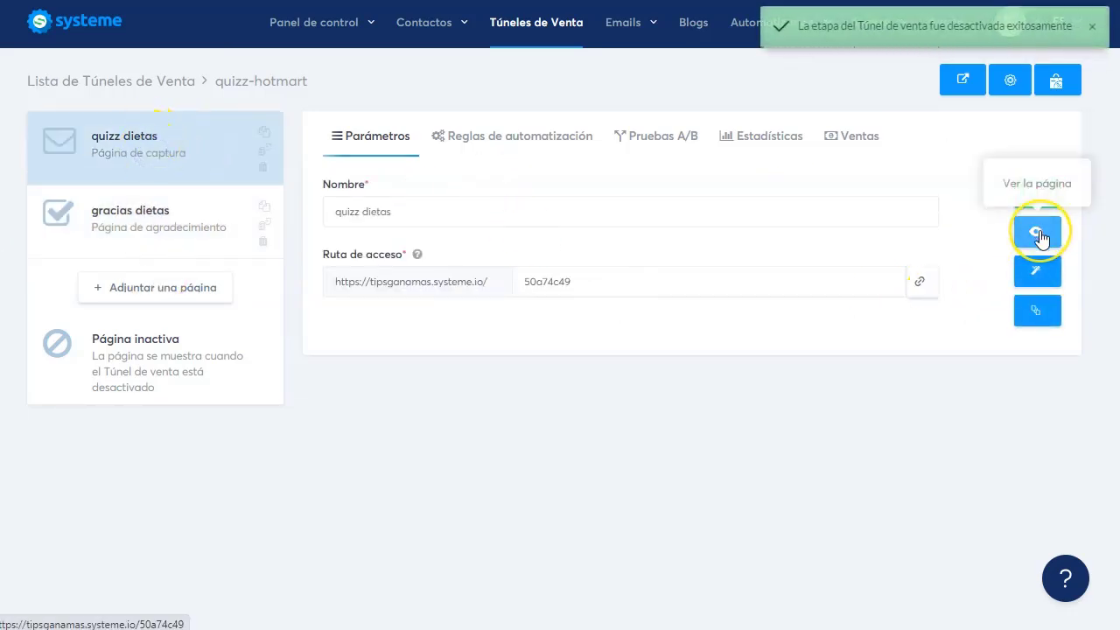
pyautogui.click(918, 286)
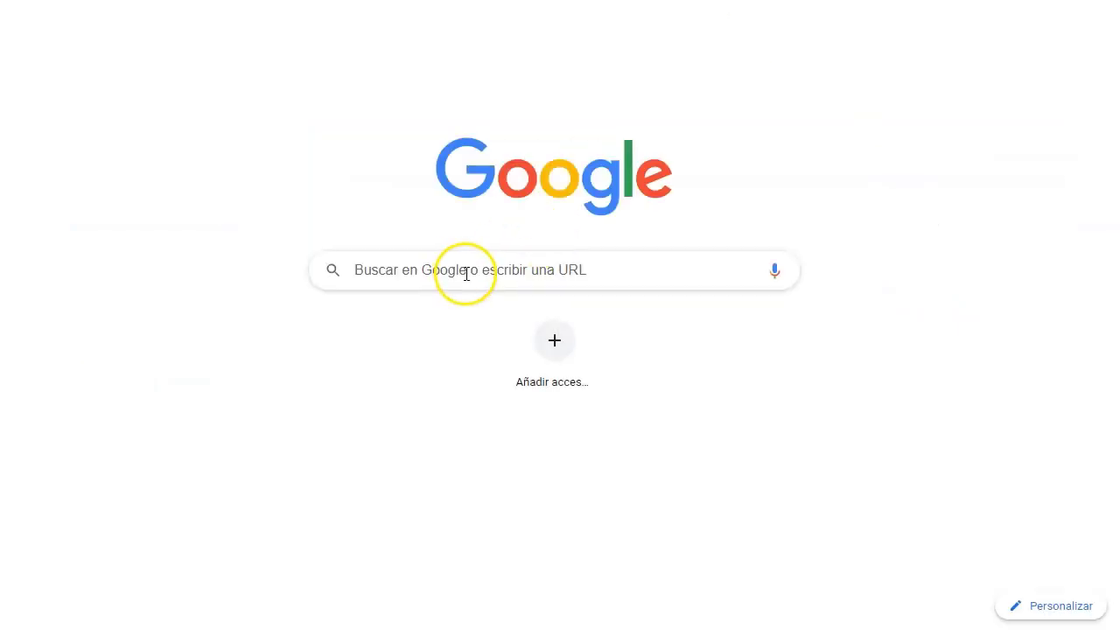
pyautogui.rightClick(471, 270)
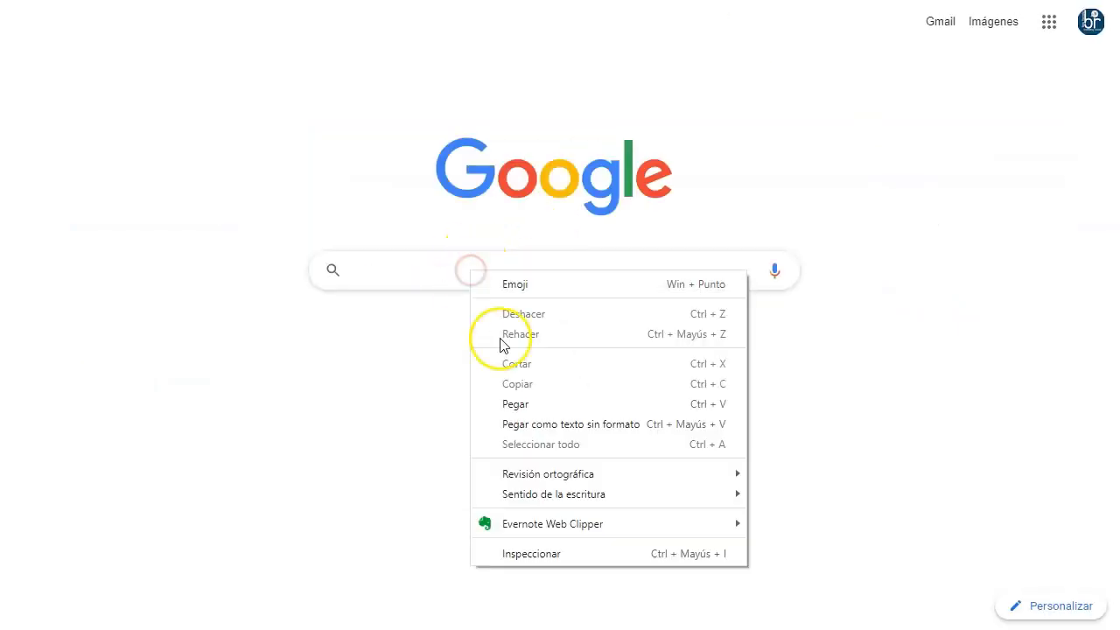
pyautogui.click(530, 405)
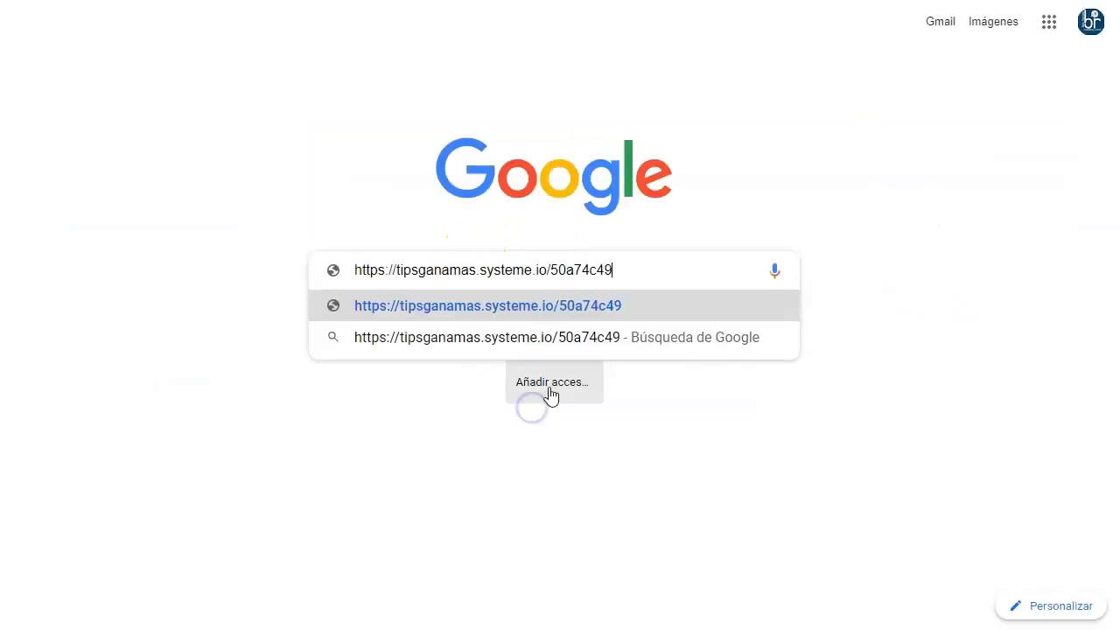
pyautogui.press('Return')
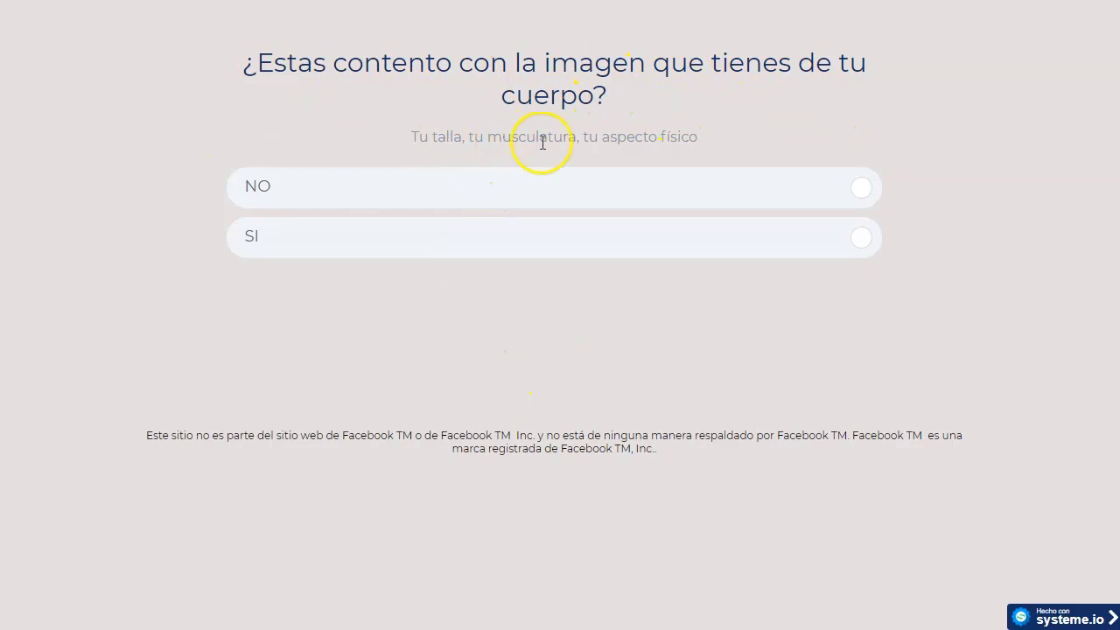
# - Test the published survey, answering NO on body image, "Ninguna de las dos" on exercise or diets, and NO on weight-loss supplements
pyautogui.click(250, 183)
pyautogui.click(613, 191)
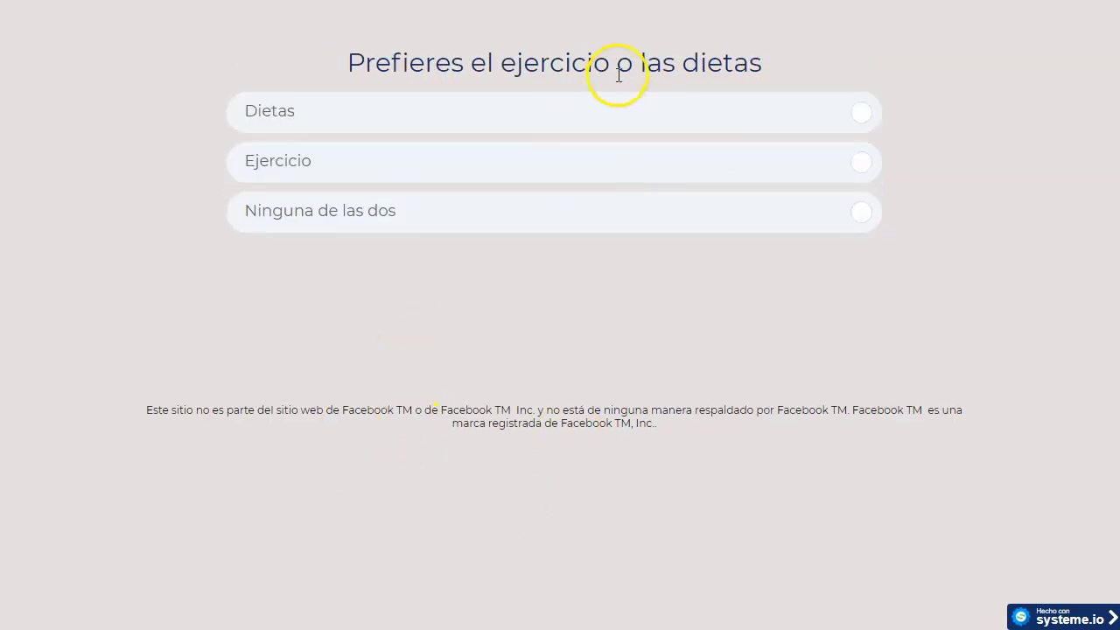
pyautogui.click(432, 199)
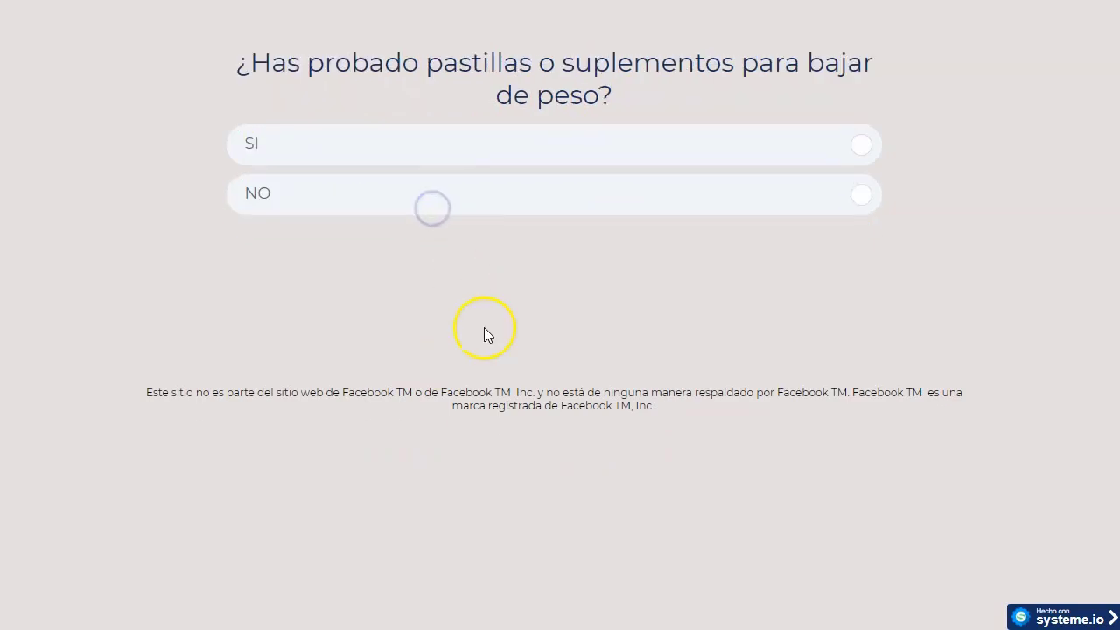
pyautogui.click(375, 196)
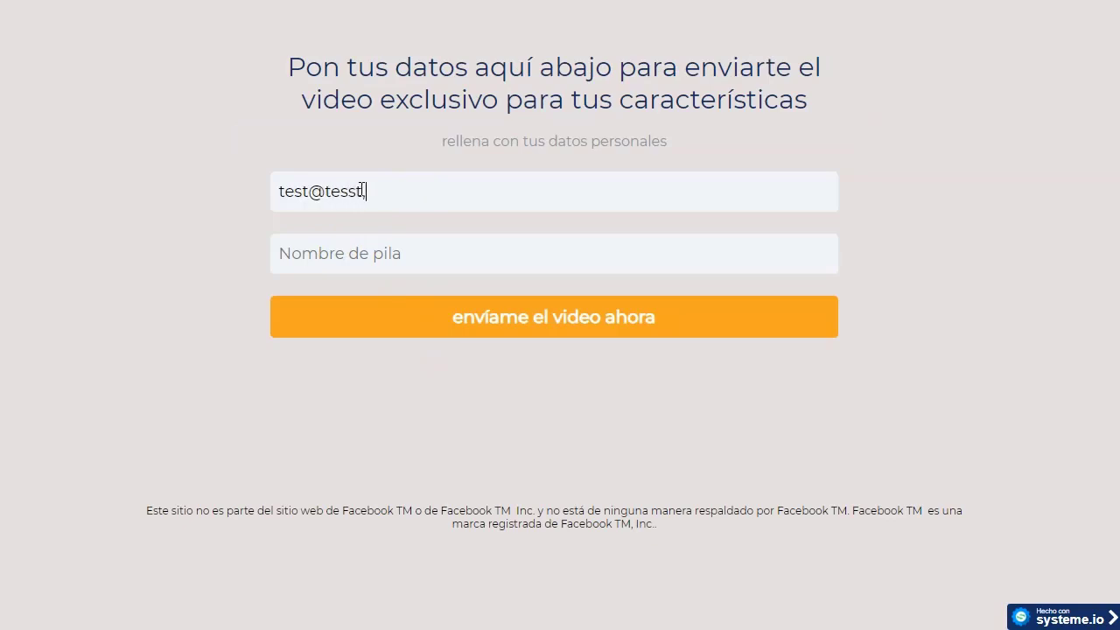
# - Fill in the survey's contact form with a test e-mail and first name, and submit it to reach the thank-you page
pyautogui.click(400, 263)
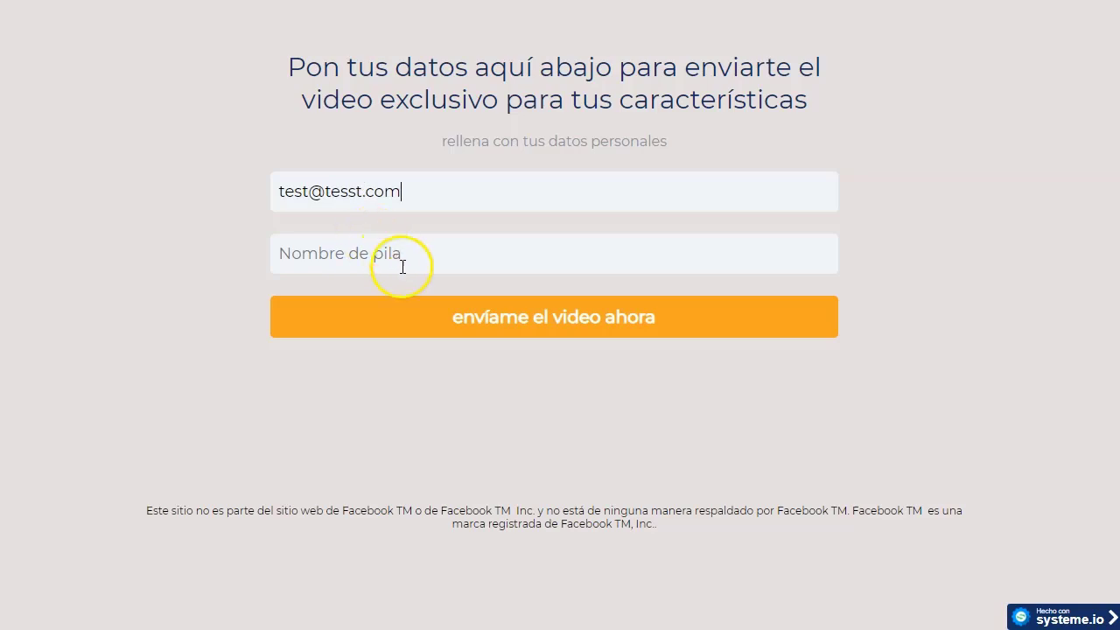
pyautogui.write('t')
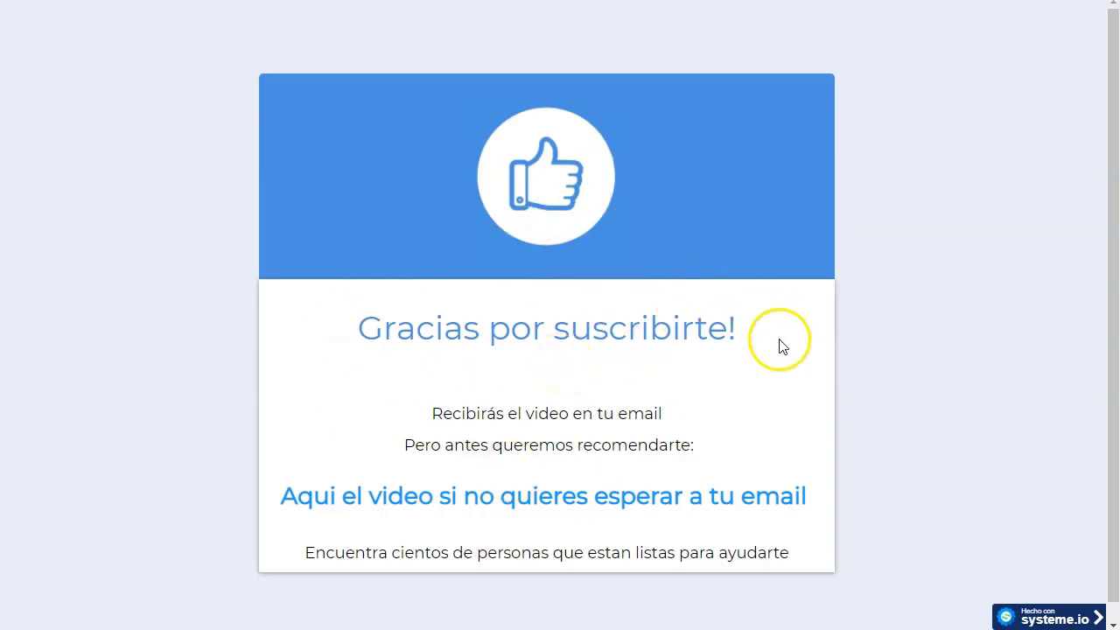
# - Test the "Aqui el video si no quieres esperar a tu email" link on the published thank-you page
pyautogui.scroll(-1, 699, 438)
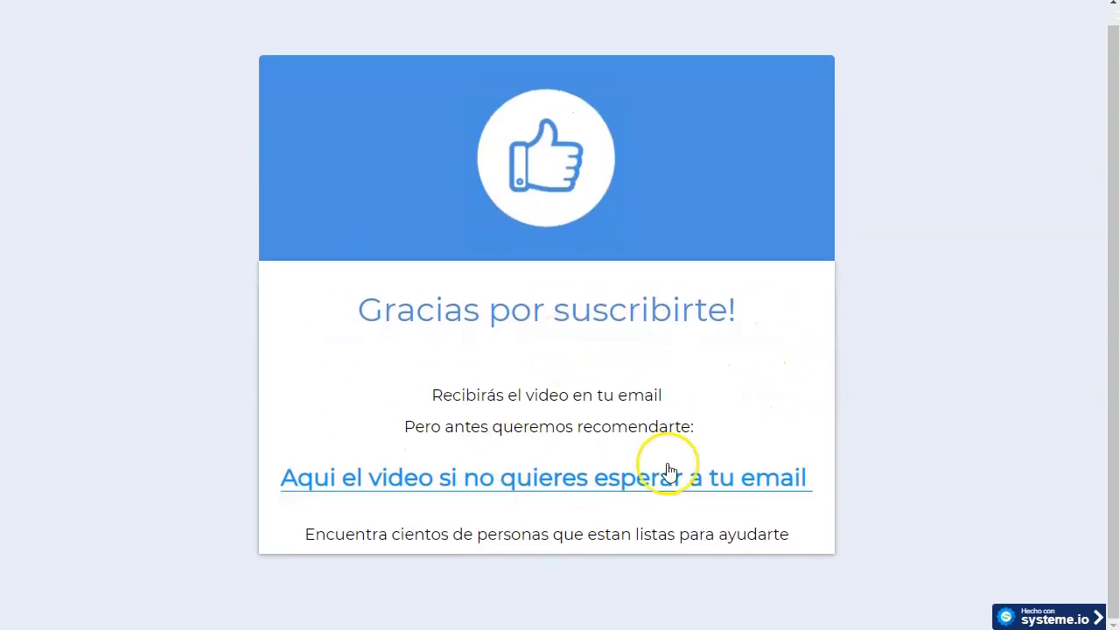
pyautogui.click(558, 483)
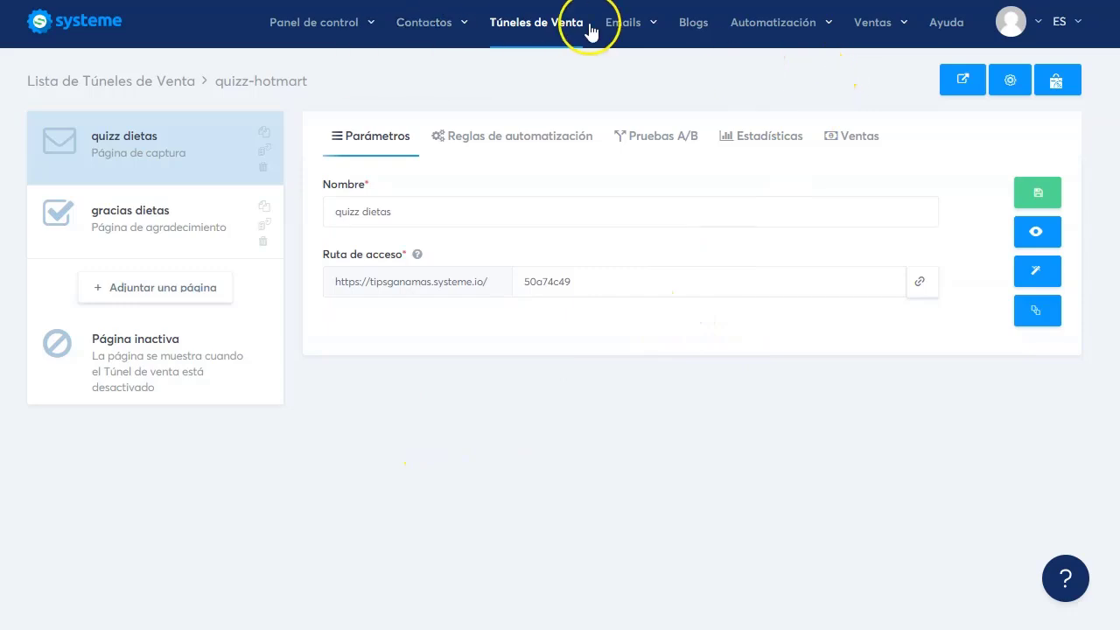
# - Create an email sequence named "quizz dietas" with the description "secuencia para quizz dietas" and save it
pyautogui.moveTo(615, 34)
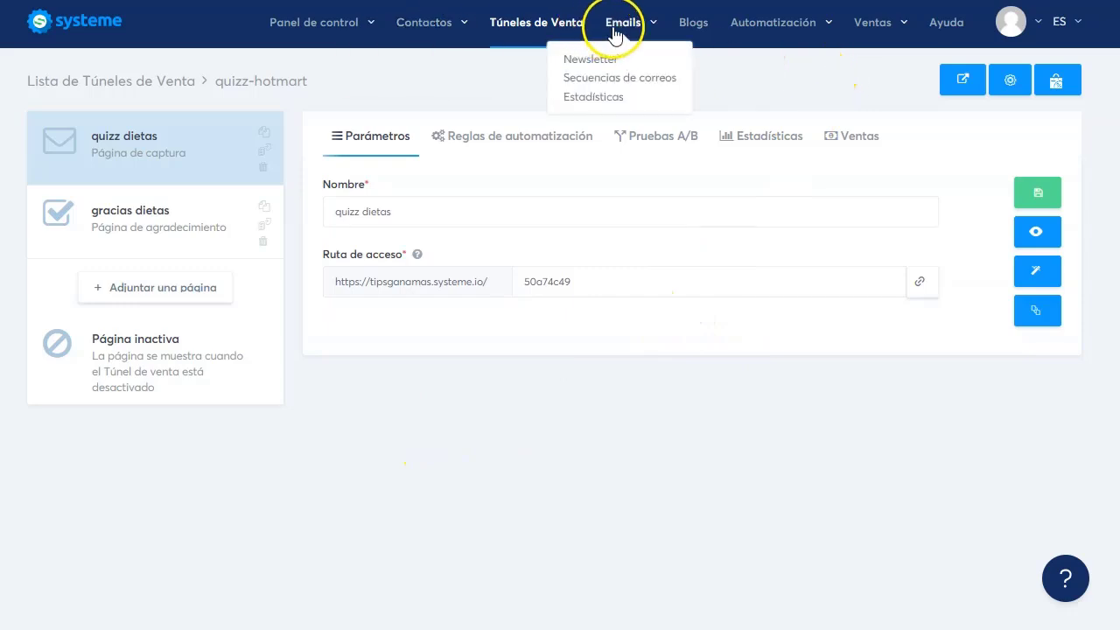
pyautogui.click(647, 80)
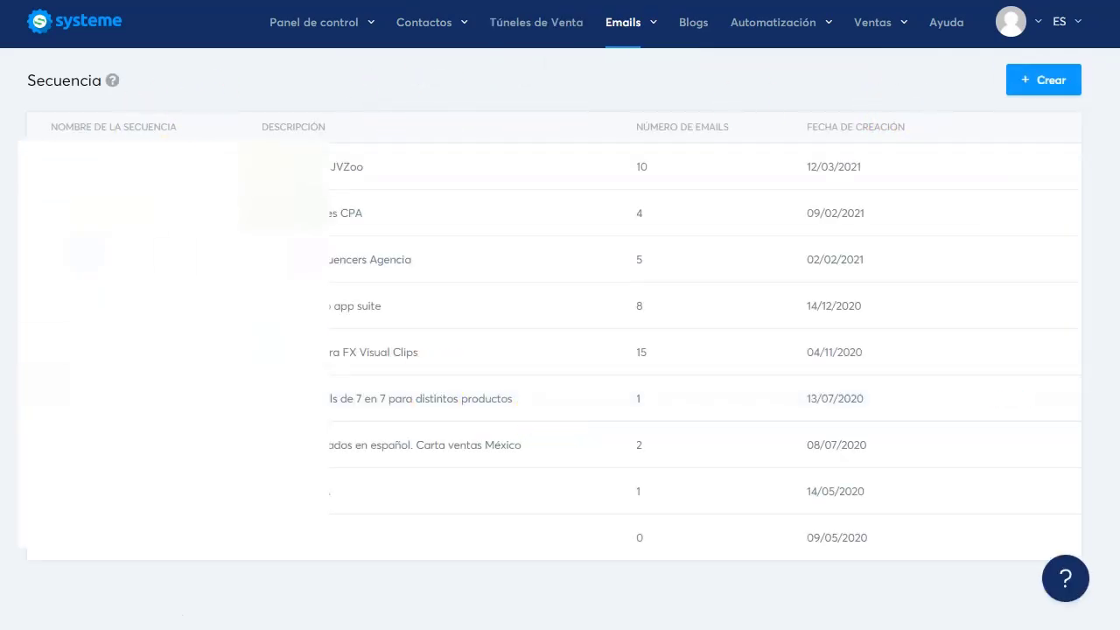
pyautogui.click(1044, 80)
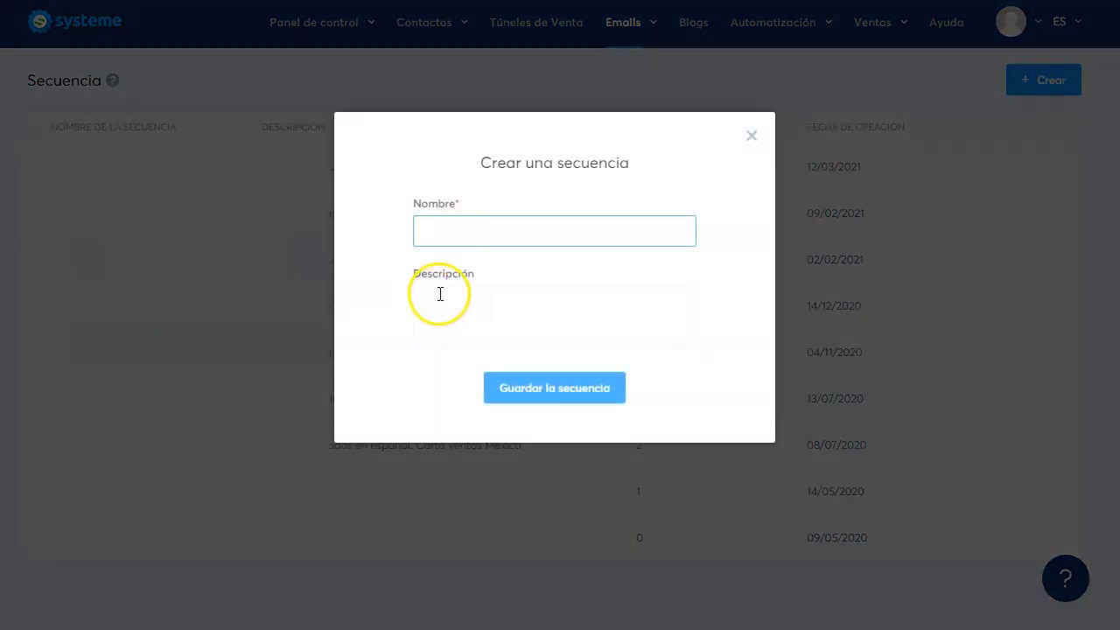
pyautogui.write('quizz dietas')
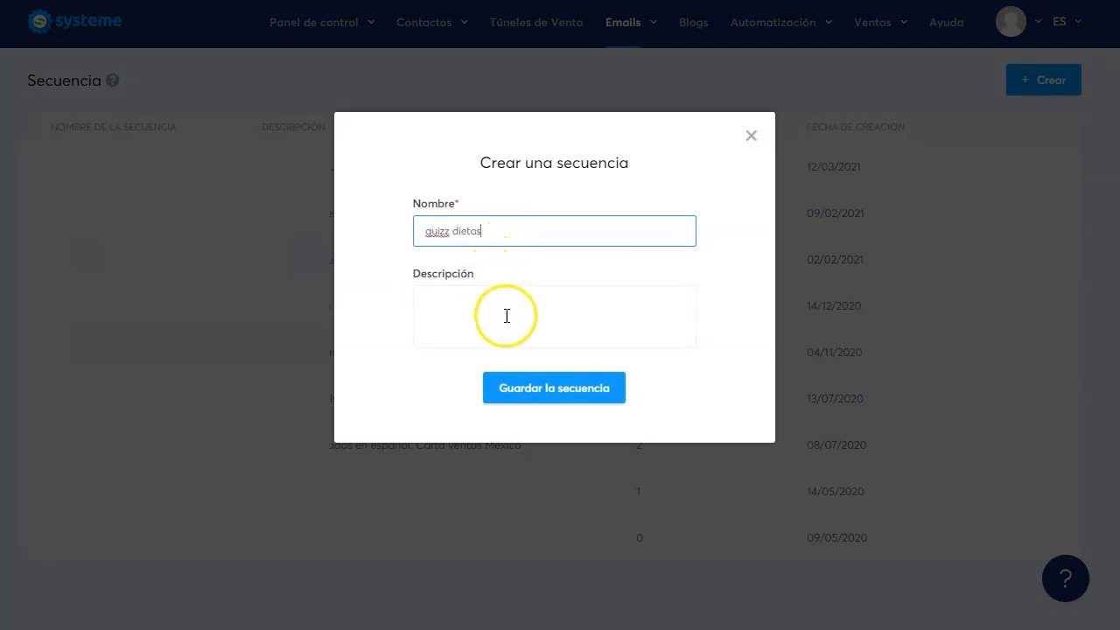
pyautogui.click(507, 316)
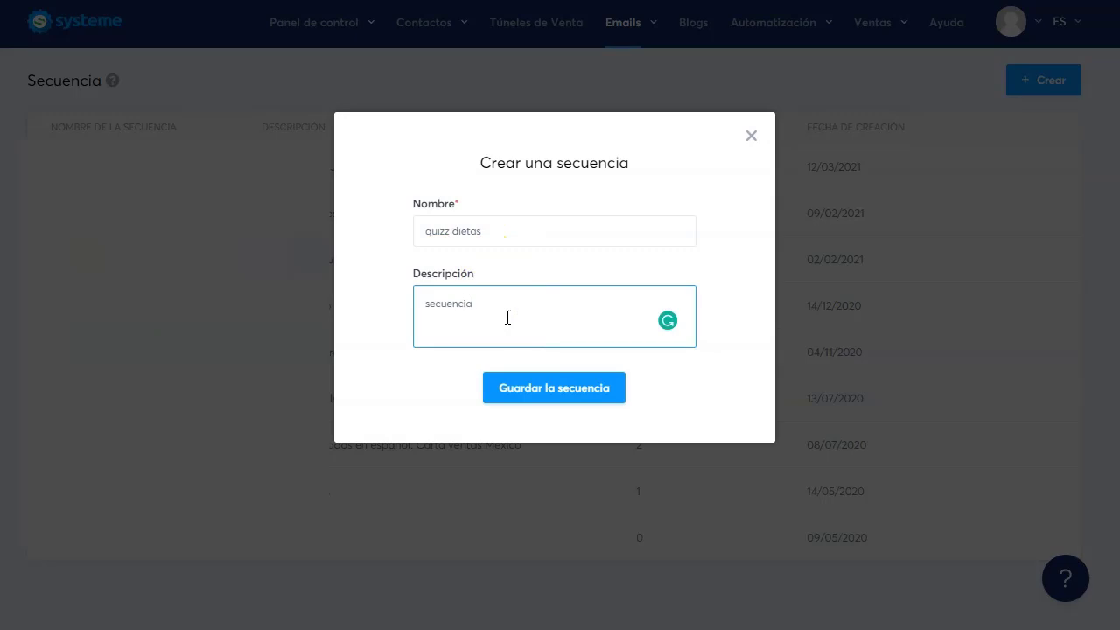
pyautogui.write('uizz dietas')
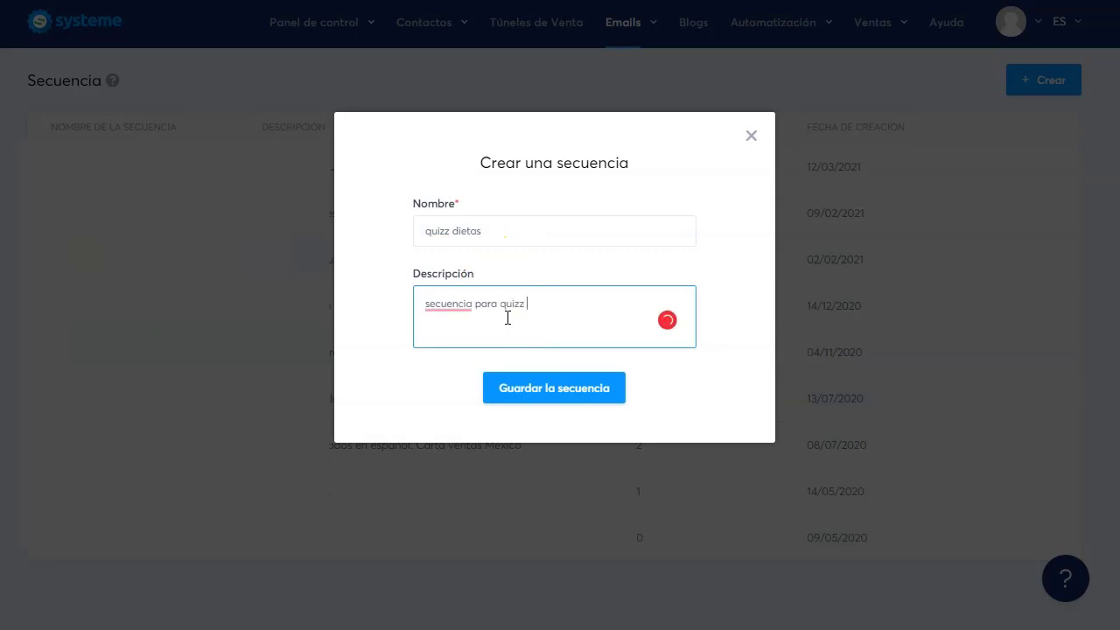
pyautogui.click(480, 285)
pyautogui.click(554, 389)
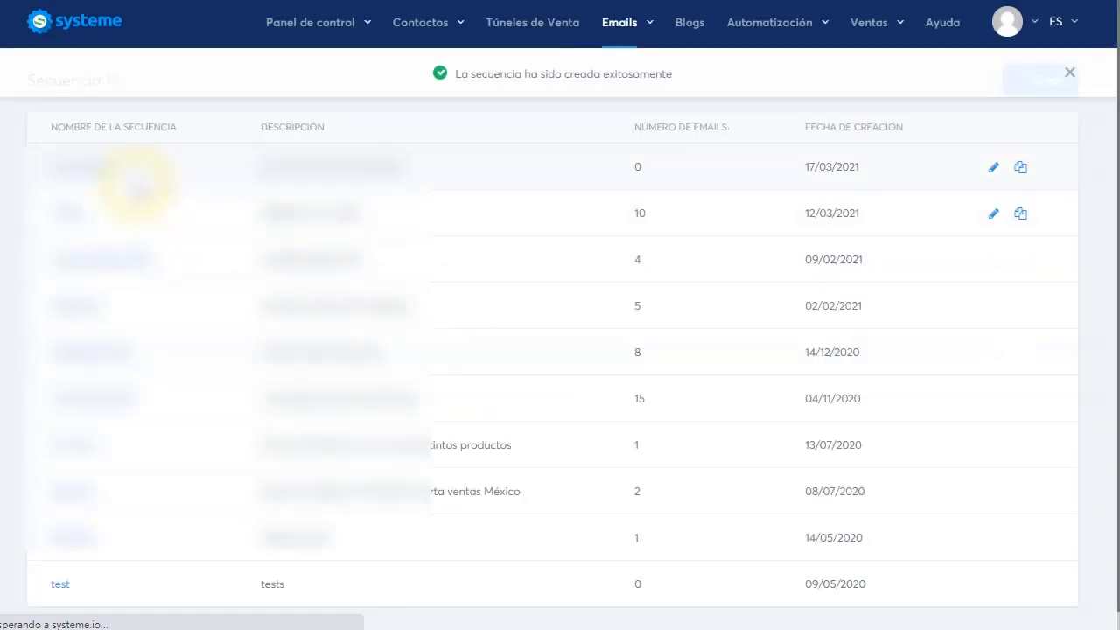
pyautogui.click(62, 170)
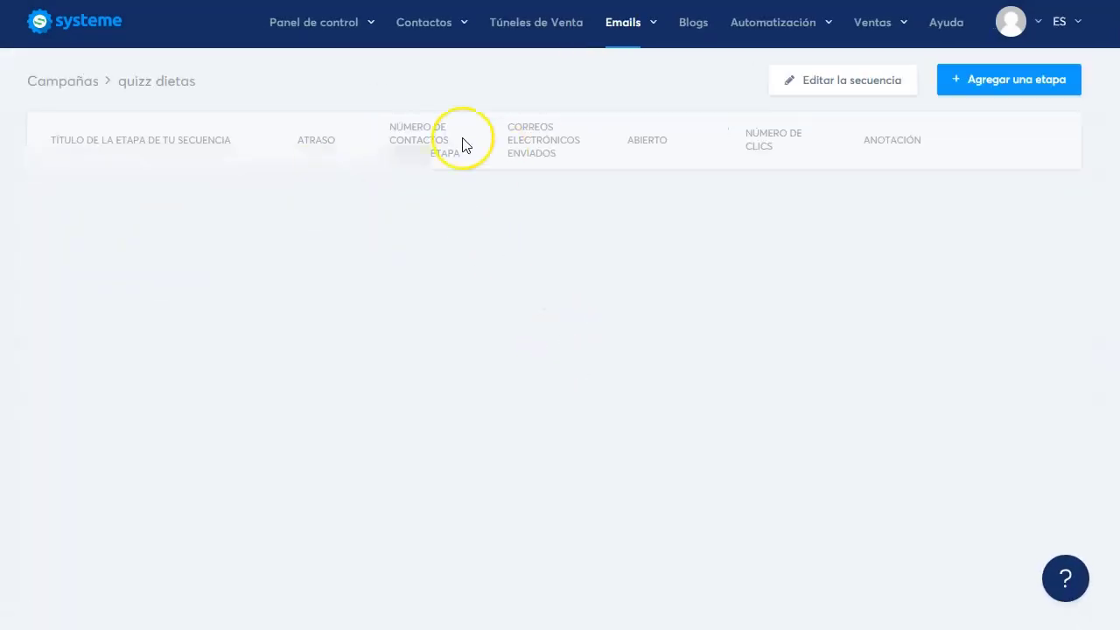
pyautogui.click(1000, 78)
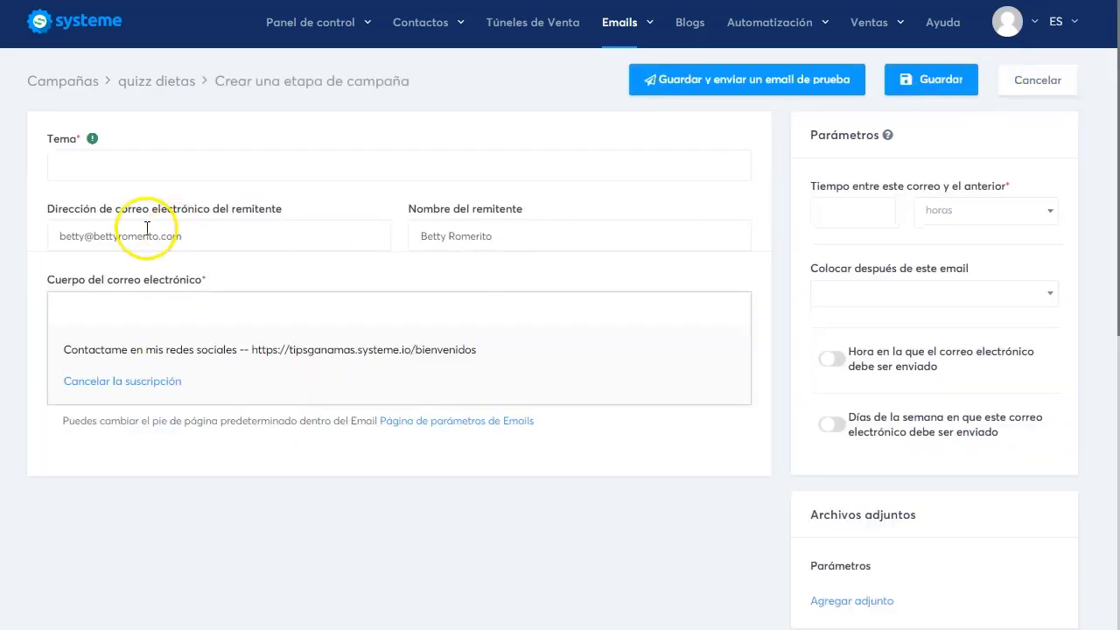
pyautogui.click(123, 163)
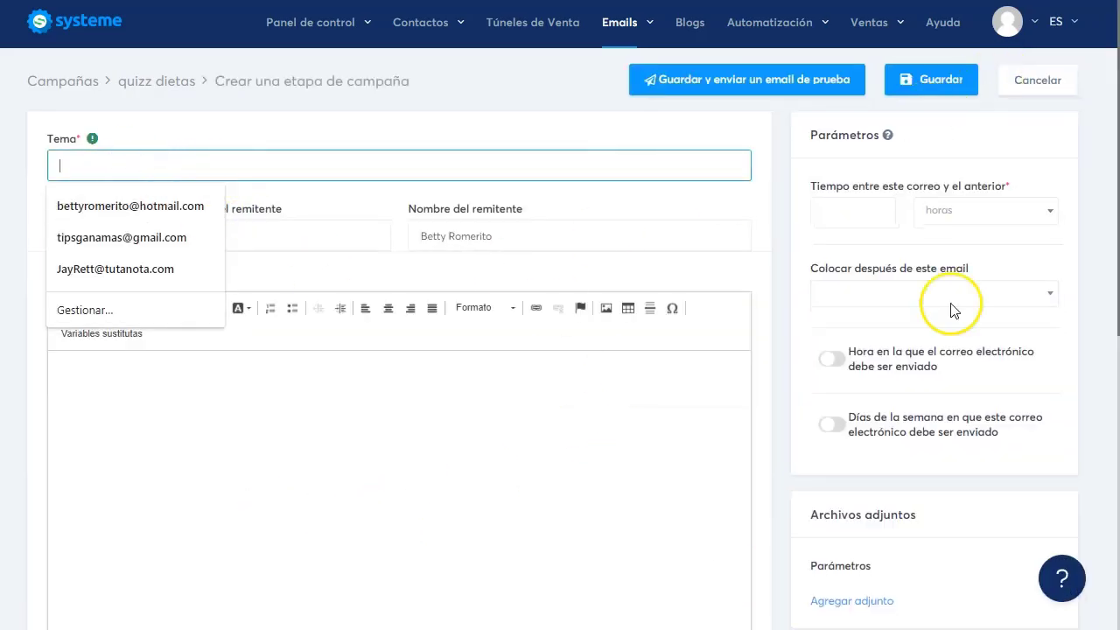
pyautogui.click(1032, 83)
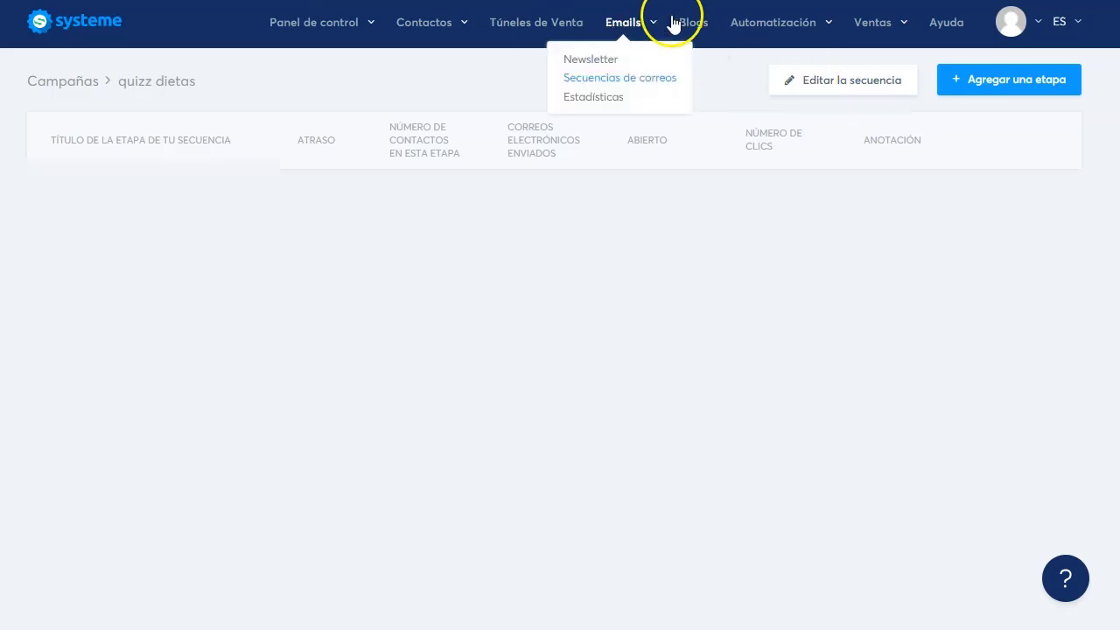
# - Go to the list of sales funnels and switch the interface language to English
pyautogui.click(561, 24)
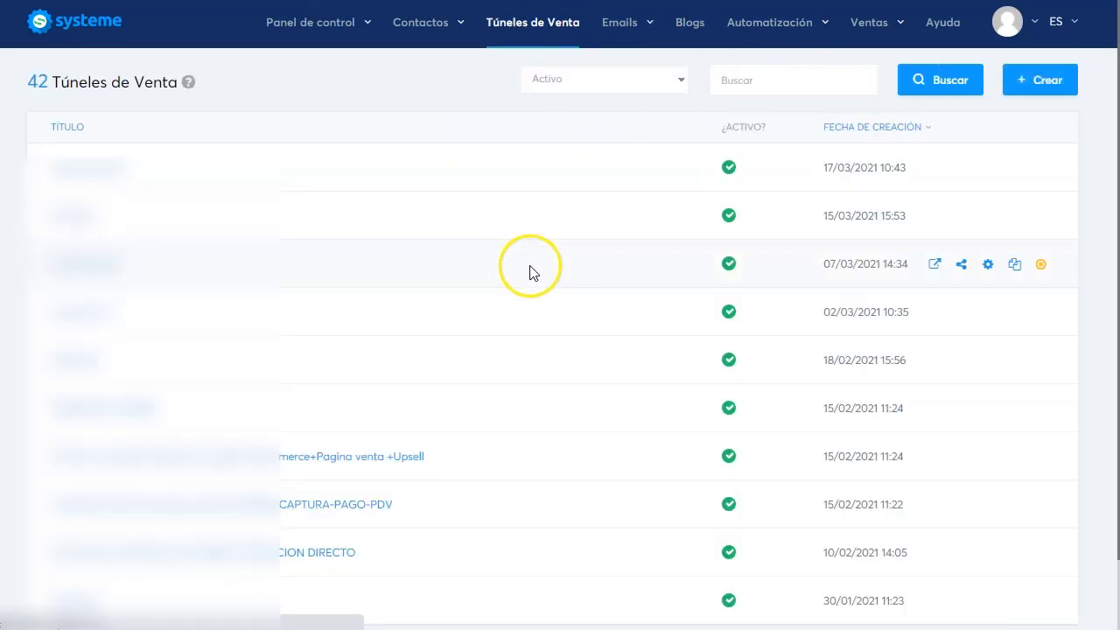
pyautogui.moveTo(1075, 32)
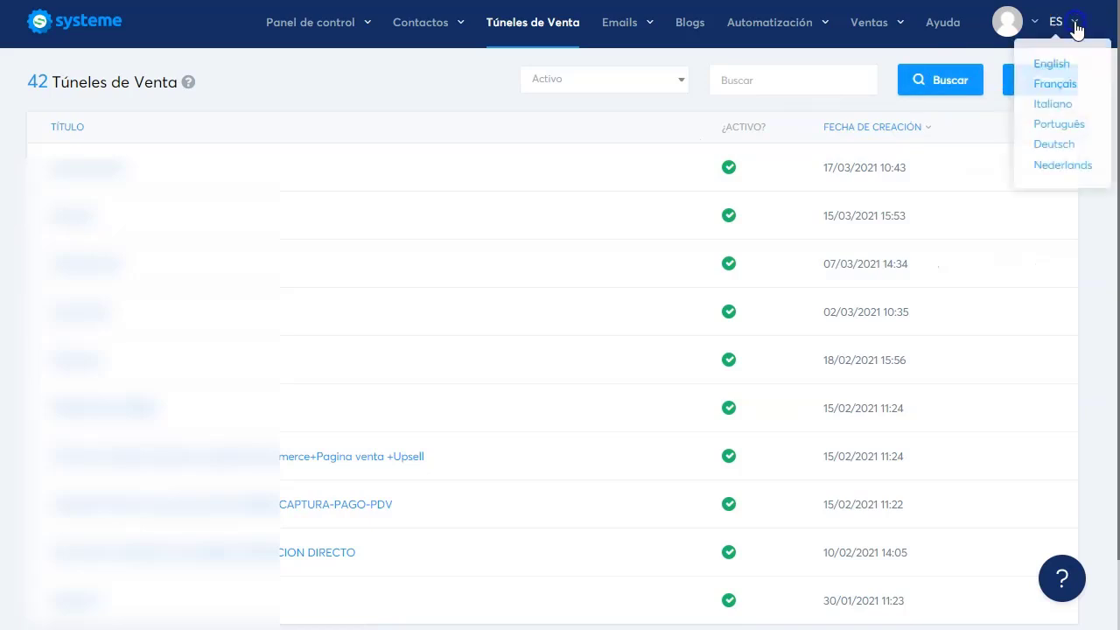
pyautogui.click(1065, 68)
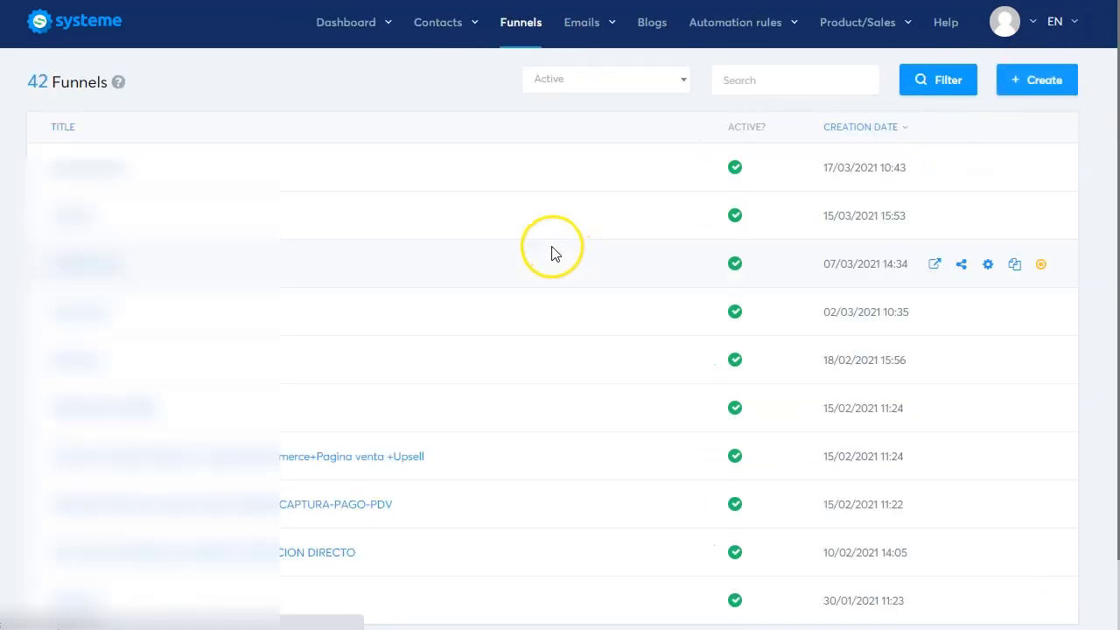
# - Open the quizz-hotmart funnel's "quizz dietas" page in the editor and show the survey's contact form slide
pyautogui.click(79, 170)
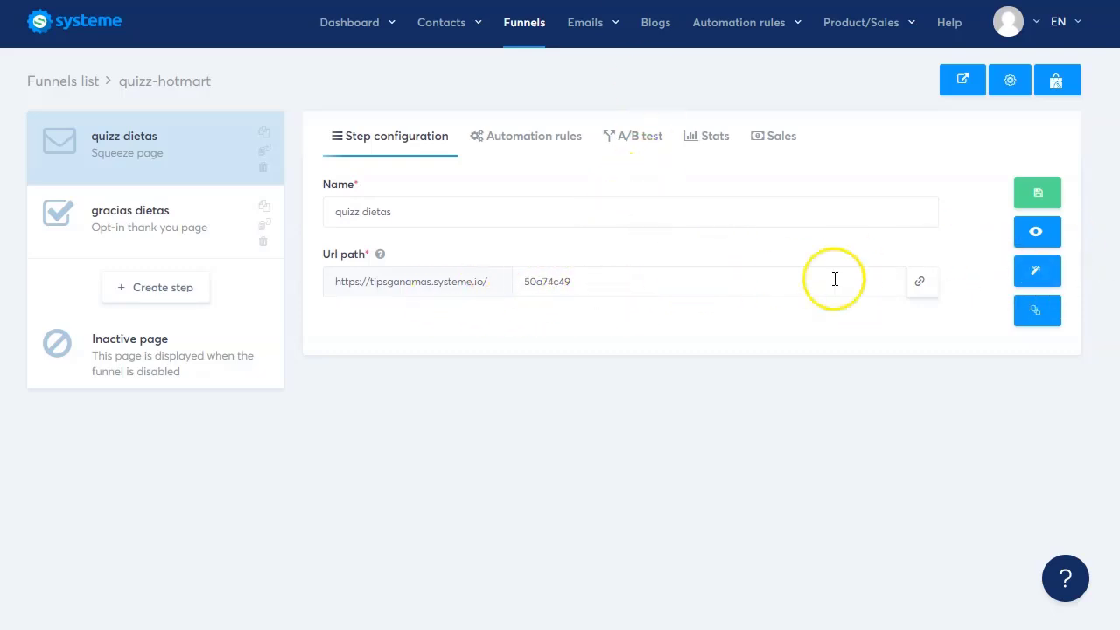
pyautogui.click(1041, 271)
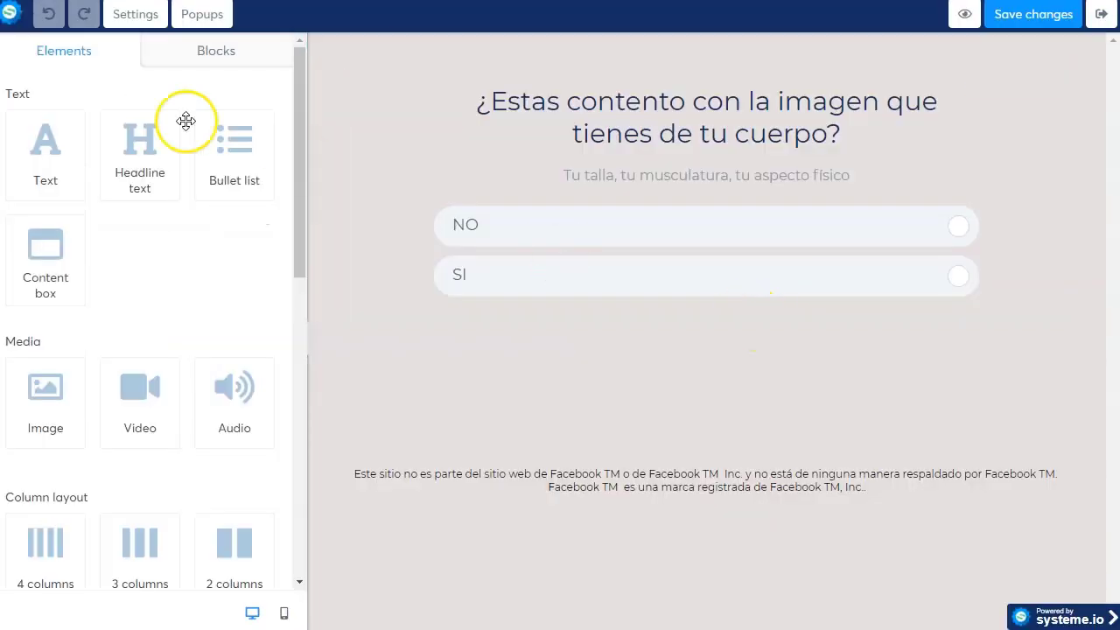
pyautogui.click(563, 145)
pyautogui.click(210, 104)
# - Examine the action options available for the contact form's "envíame el video ahora" button
pyautogui.click(594, 381)
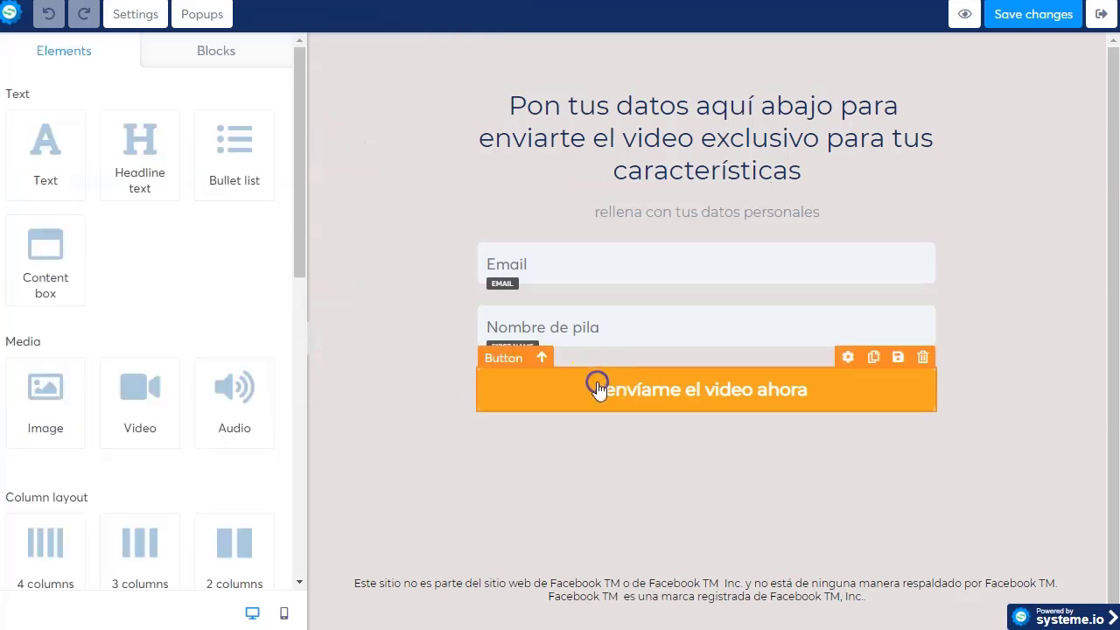
pyautogui.click(848, 356)
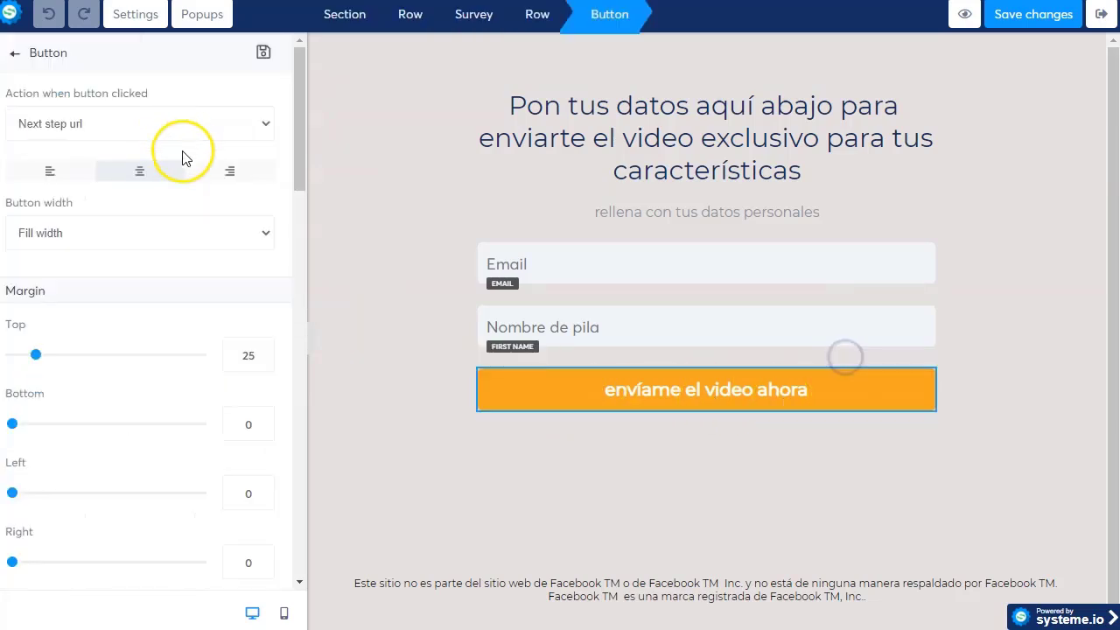
pyautogui.click(180, 125)
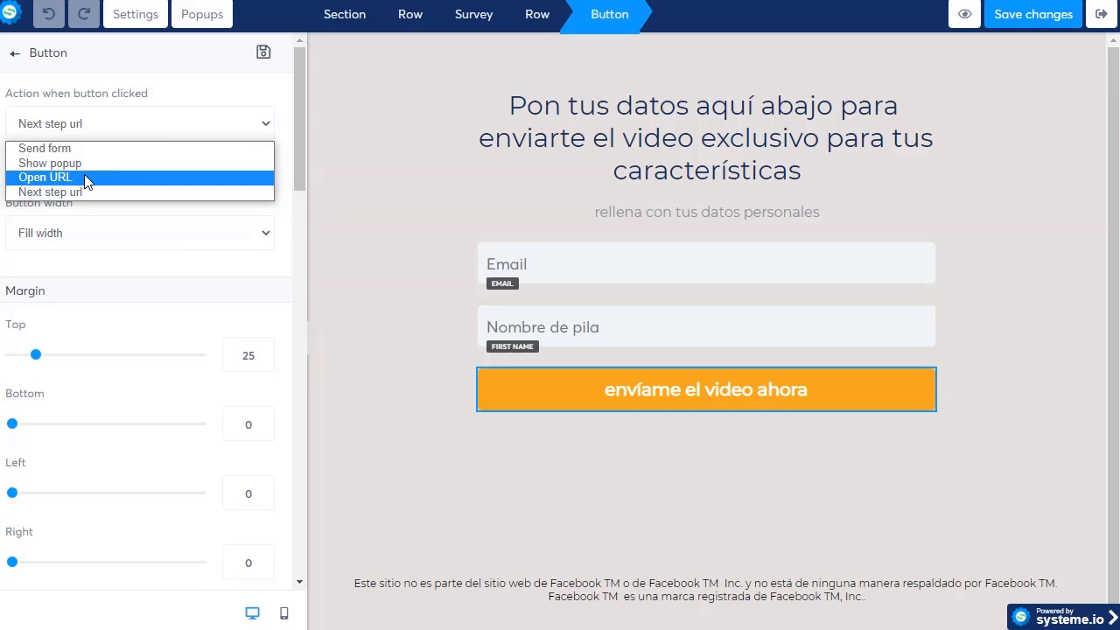
pyautogui.click(180, 182)
pyautogui.click(837, 392)
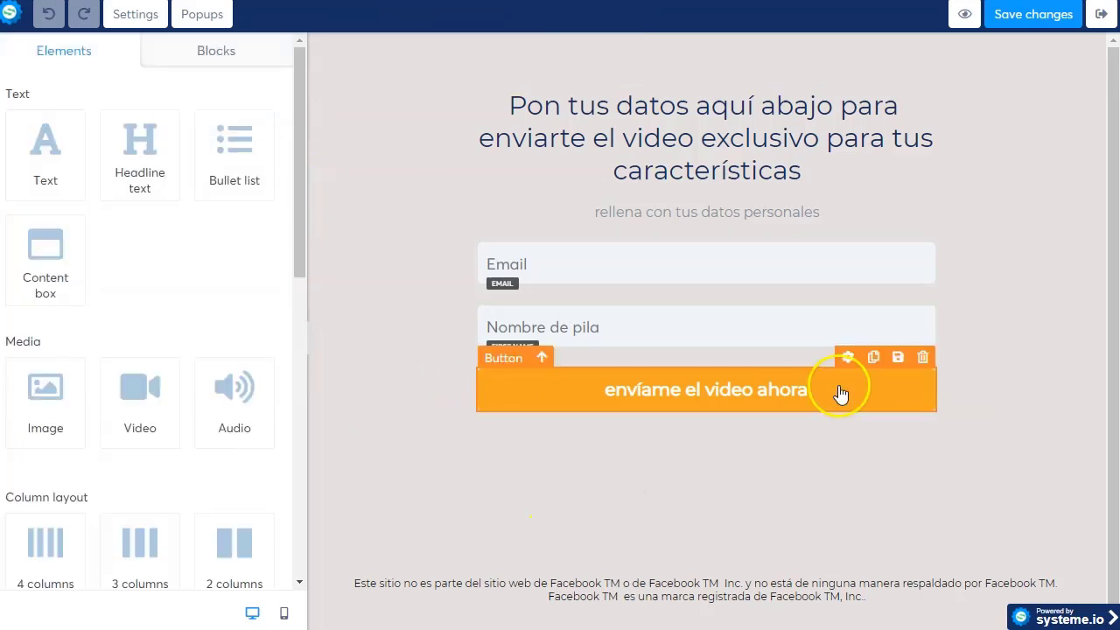
pyautogui.click(820, 460)
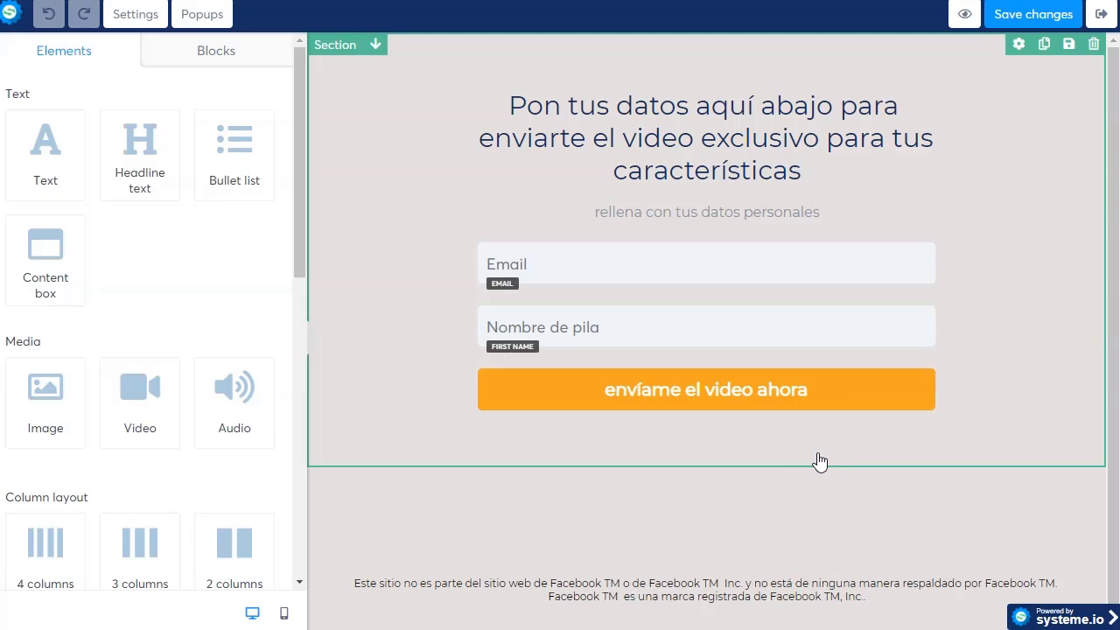
pyautogui.click(679, 302)
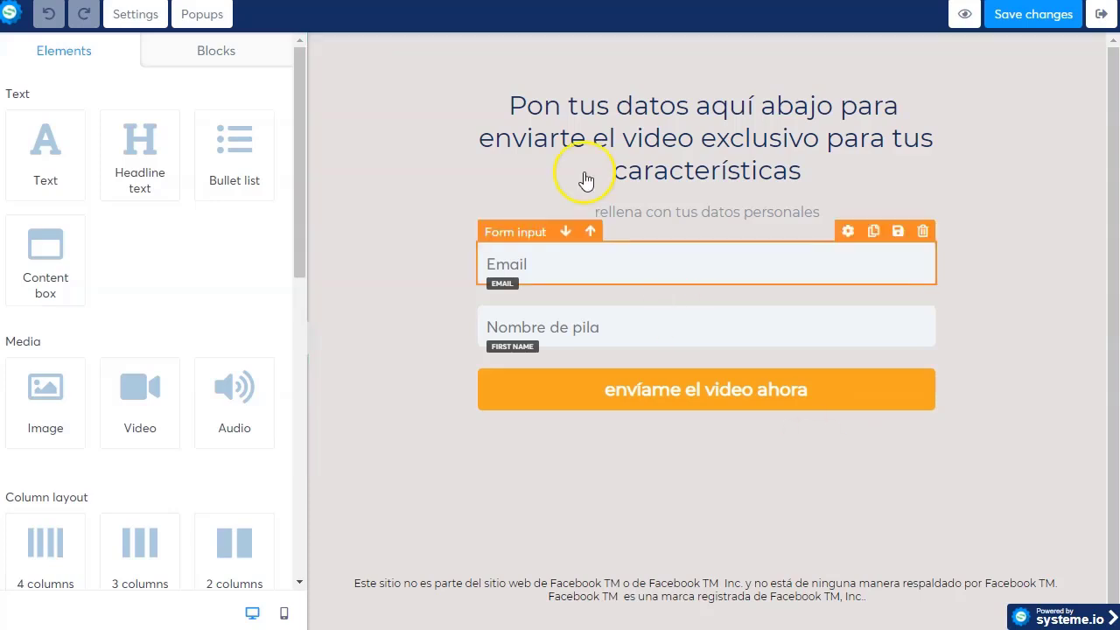